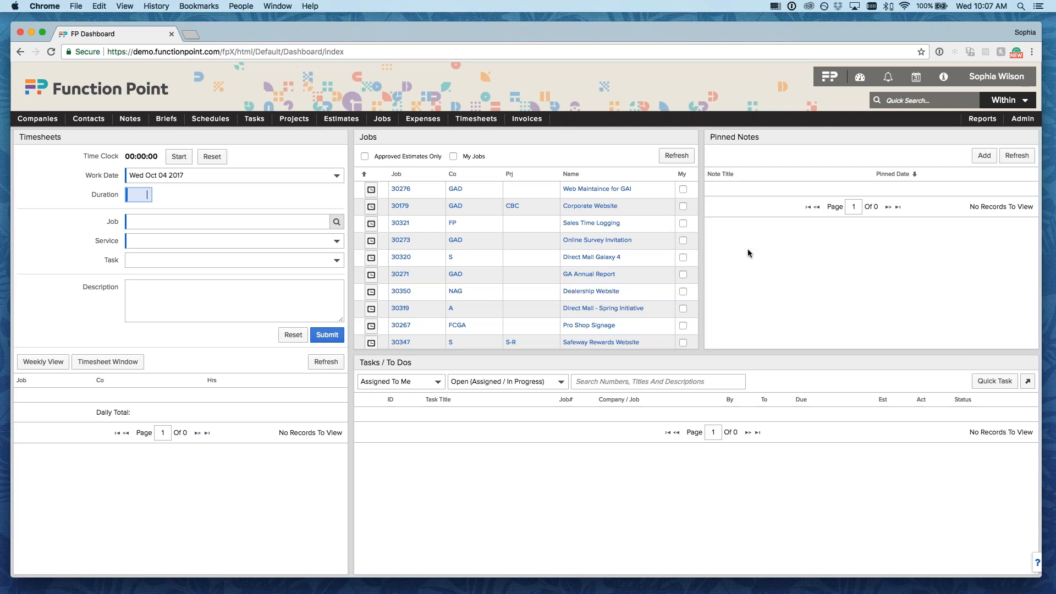
Step: Open the Function Point training site and look over its learning programs, how-to library and topic search
left_click(943, 78)
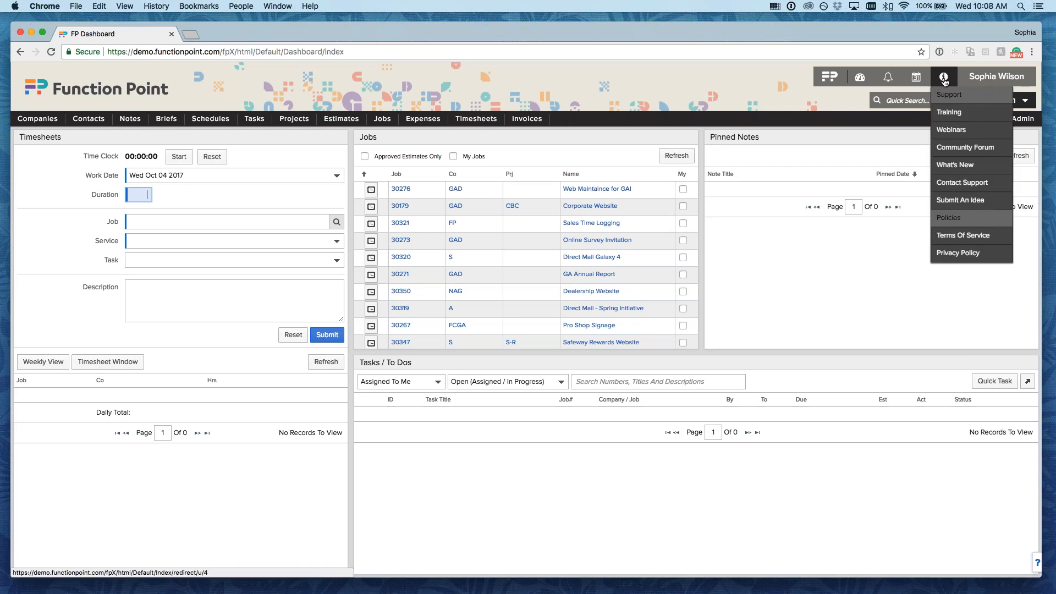
left_click(948, 112)
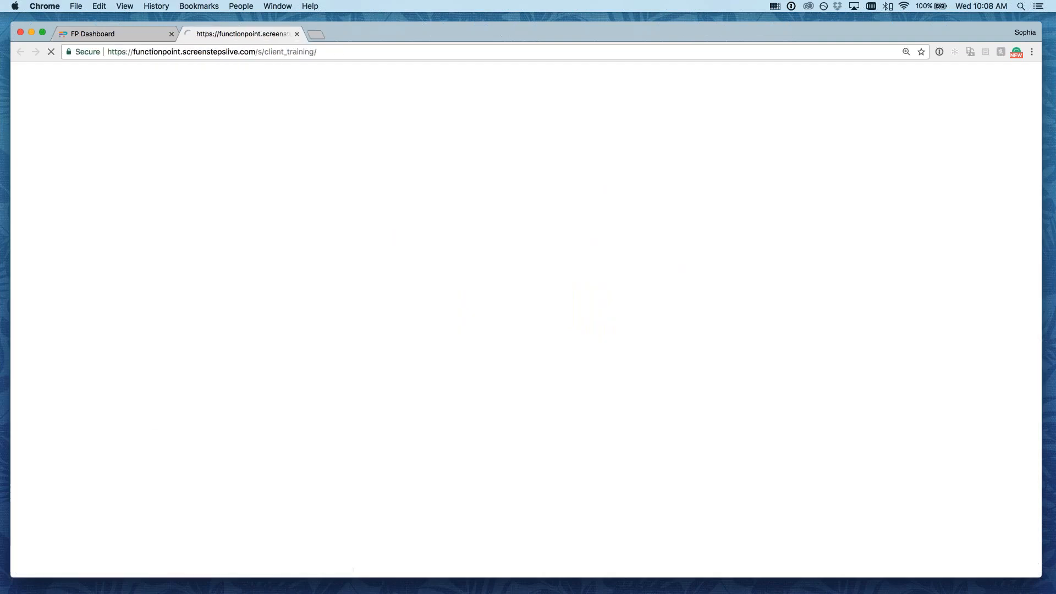
scroll(528, 245, "down", 3)
scroll(528, 248, "down", 2)
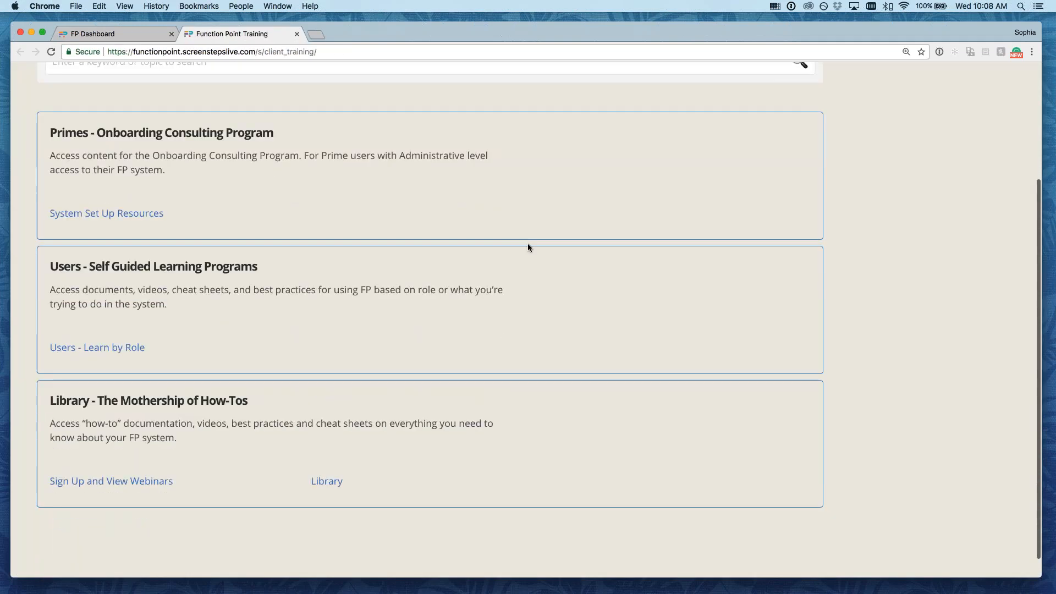
left_click_drag(50, 400, 269, 408)
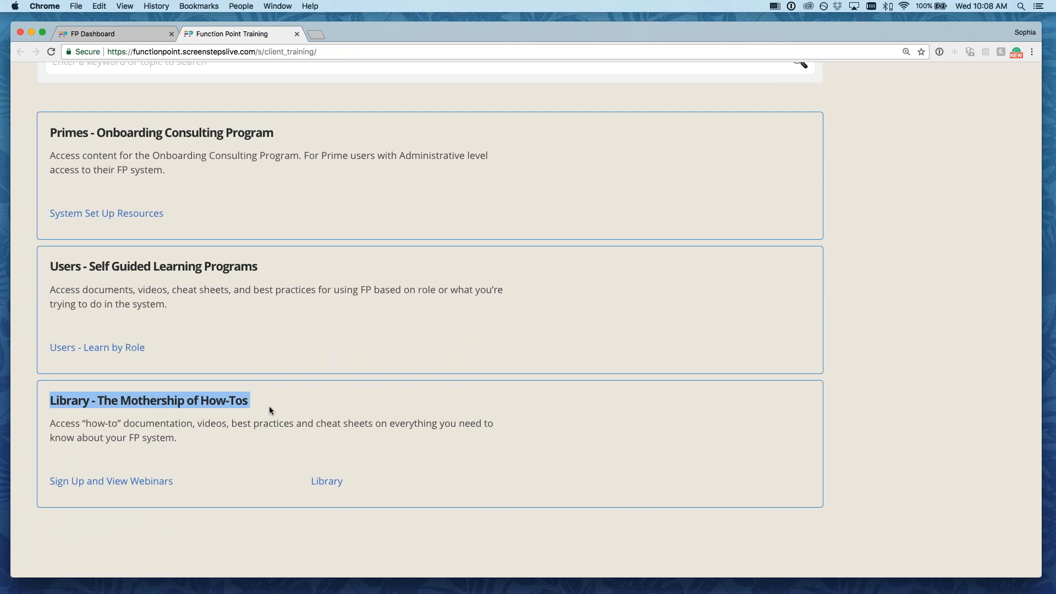
left_click(270, 409)
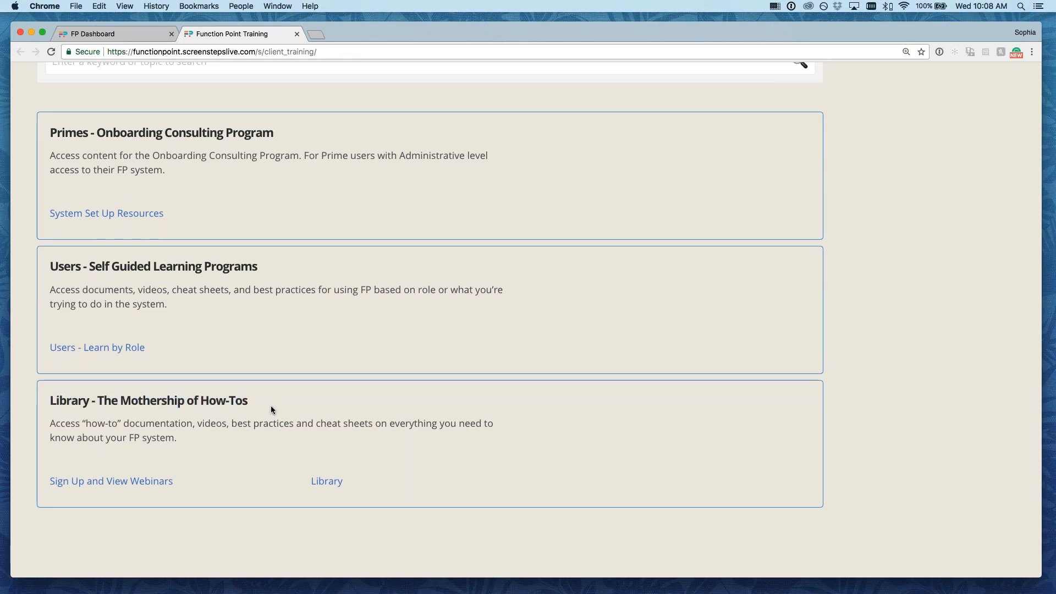
scroll(279, 391, "up", 3)
left_click(154, 165)
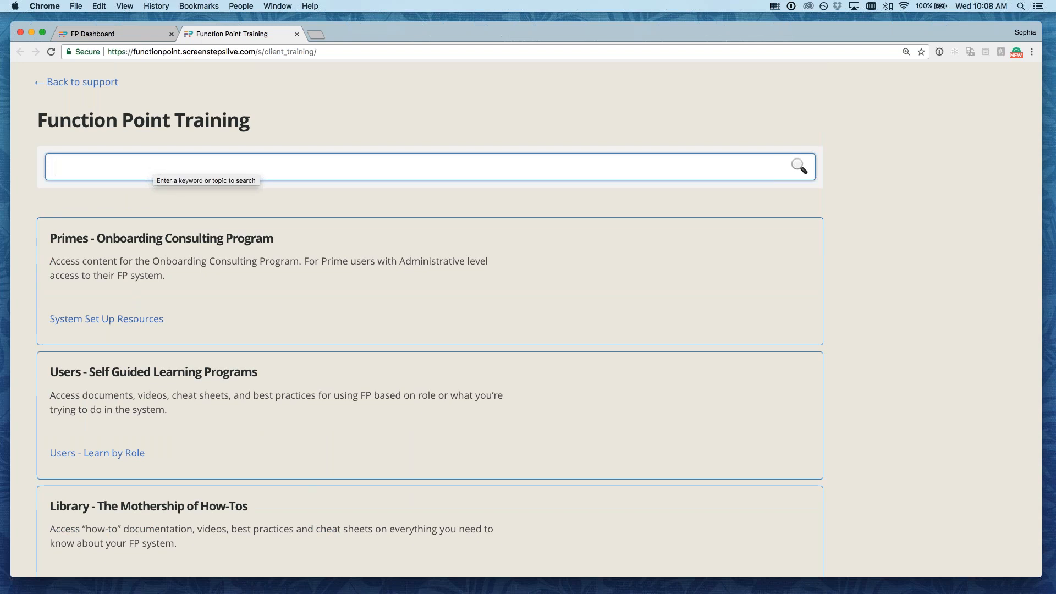
Step: Return to the dashboard, open the Boeing company record and put its basic info into edit mode
left_click(125, 33)
left_click(943, 76)
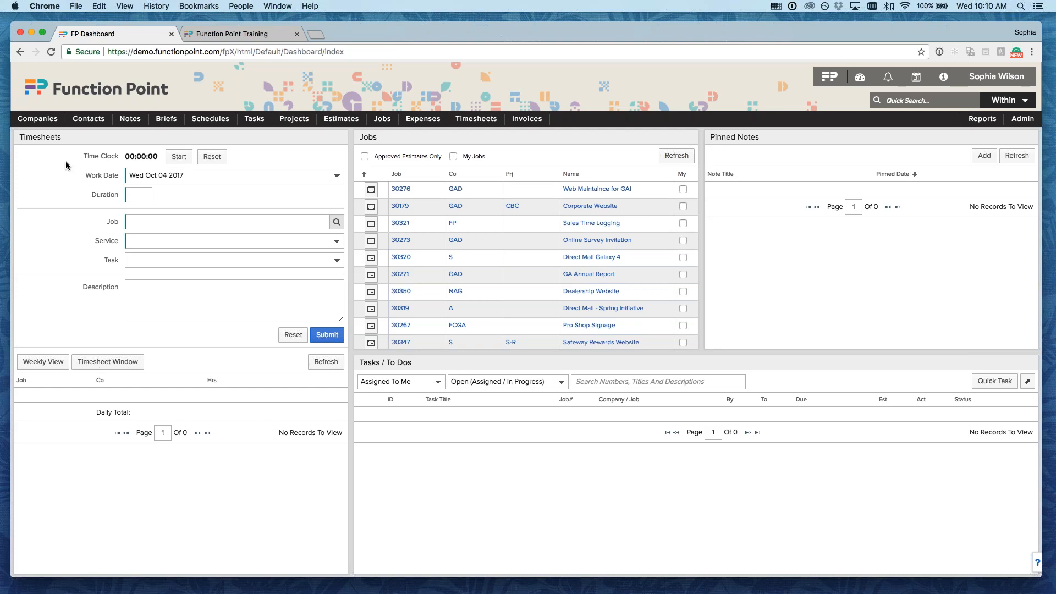
mouse_move(37, 121)
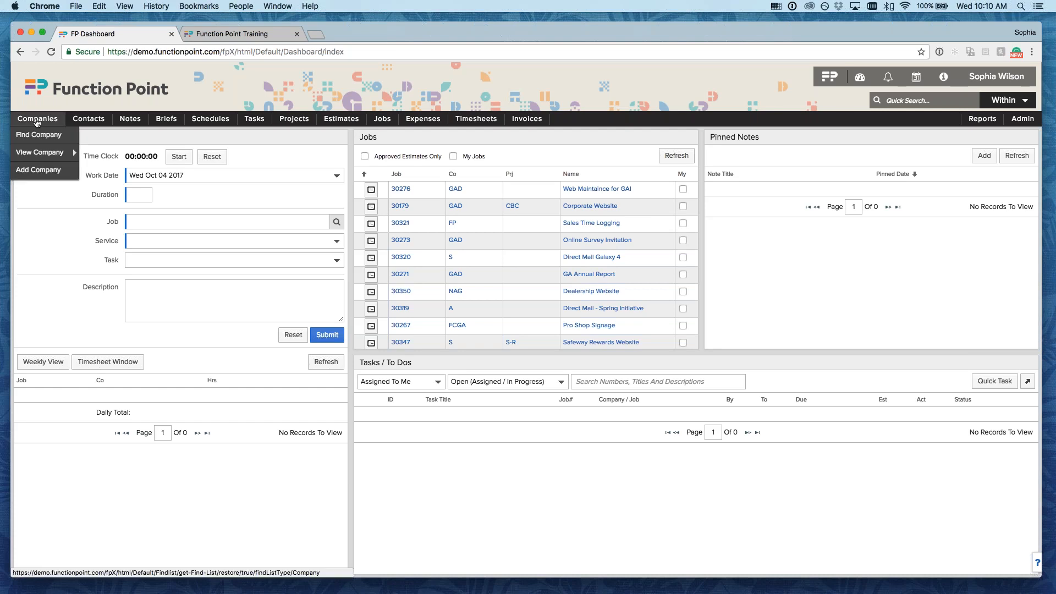
mouse_move(41, 152)
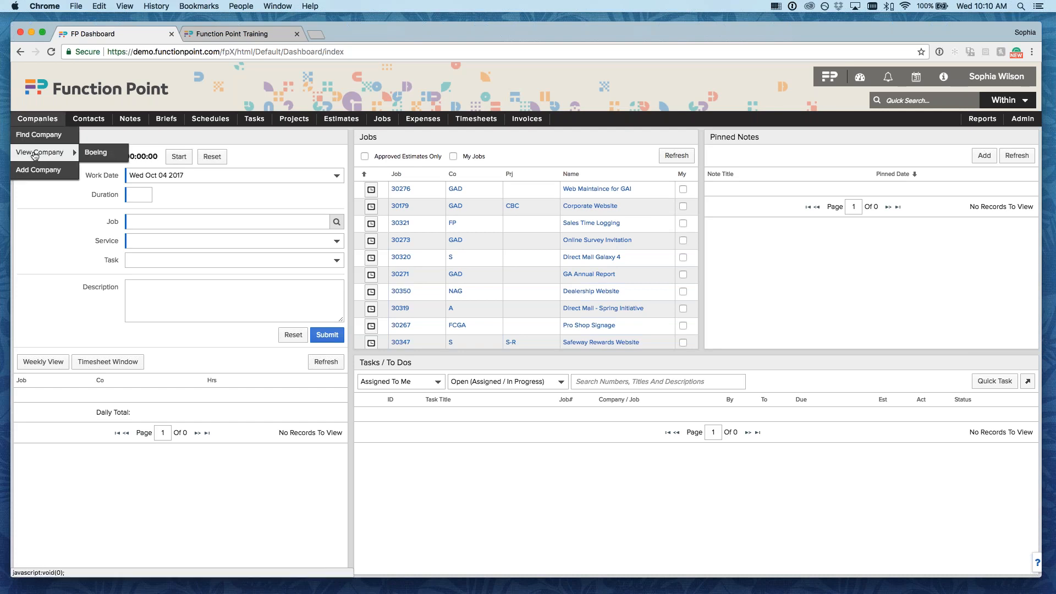
left_click(96, 153)
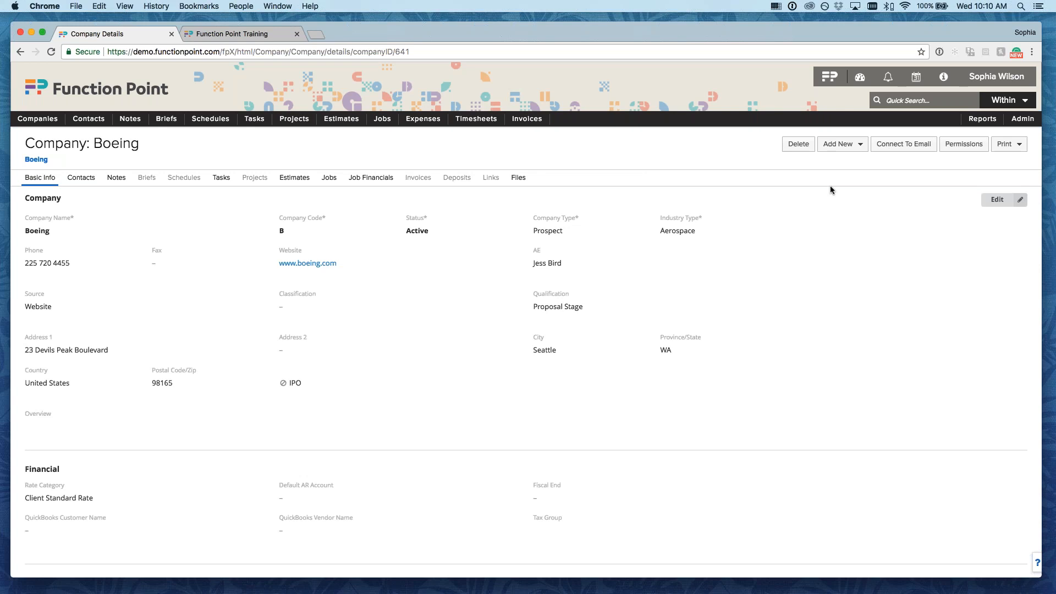
left_click(997, 201)
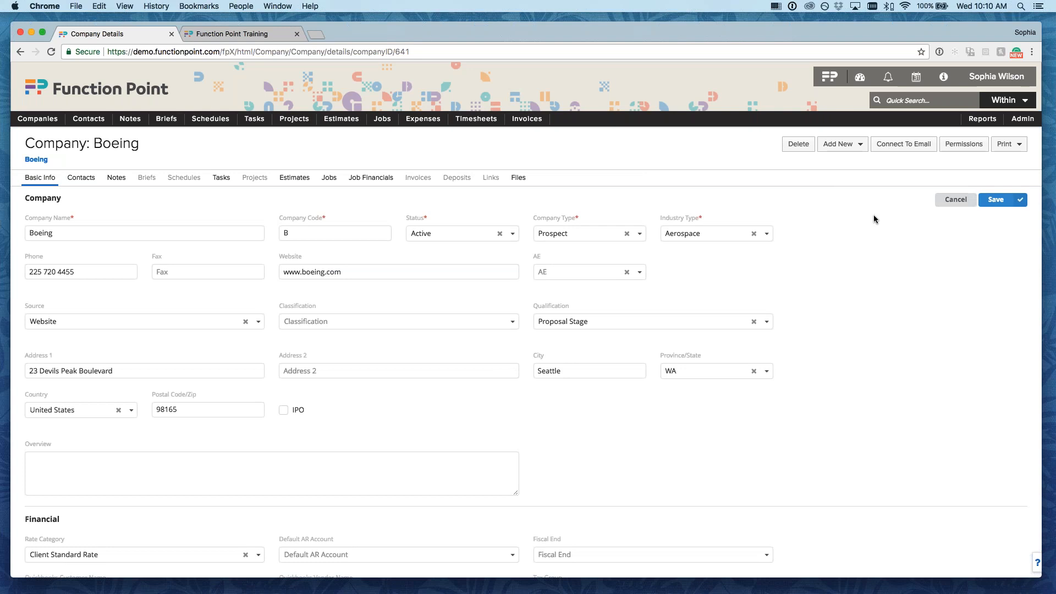
Step: Examine the options offered for Boeing's industry type, qualification, company type and source
left_click(766, 236)
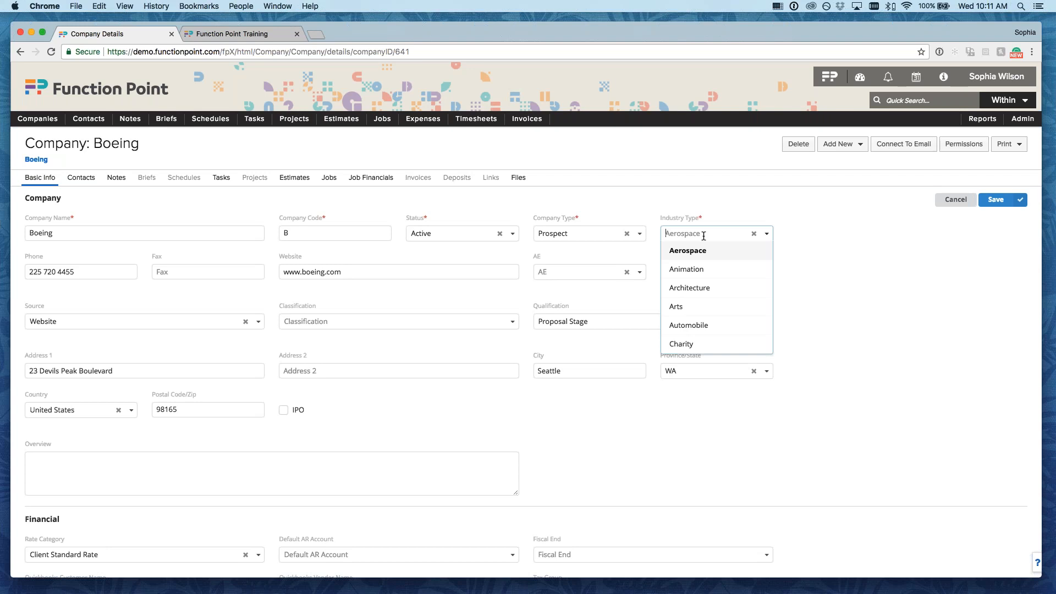
left_click(871, 260)
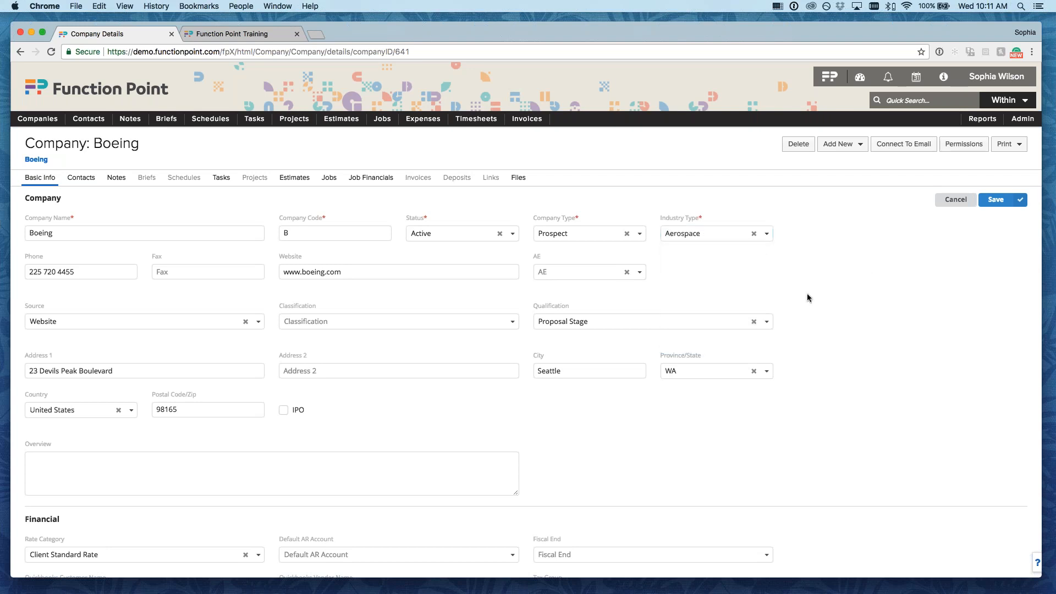
left_click(661, 321)
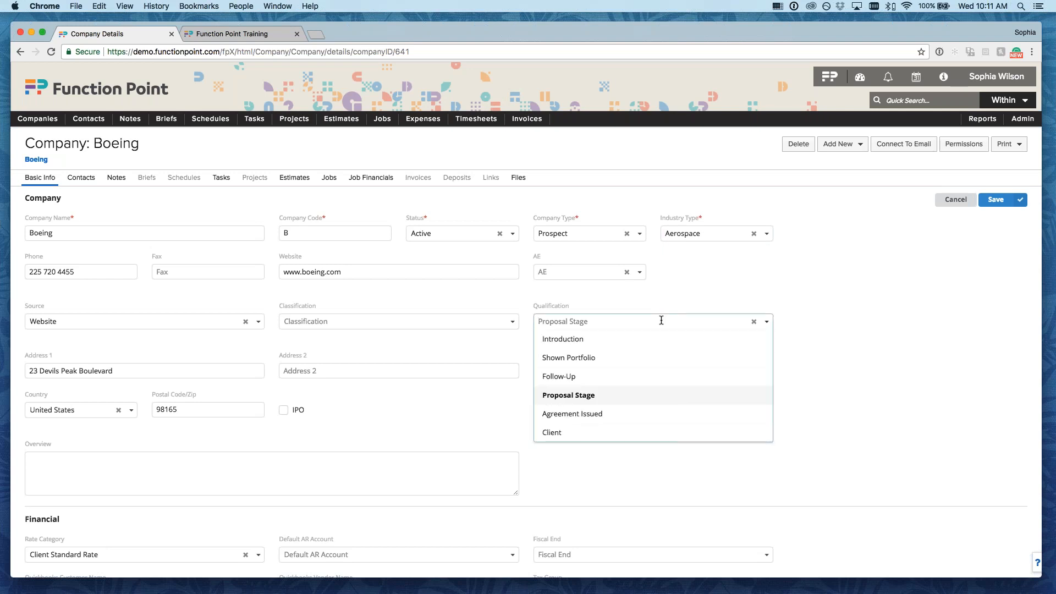
key("Escape")
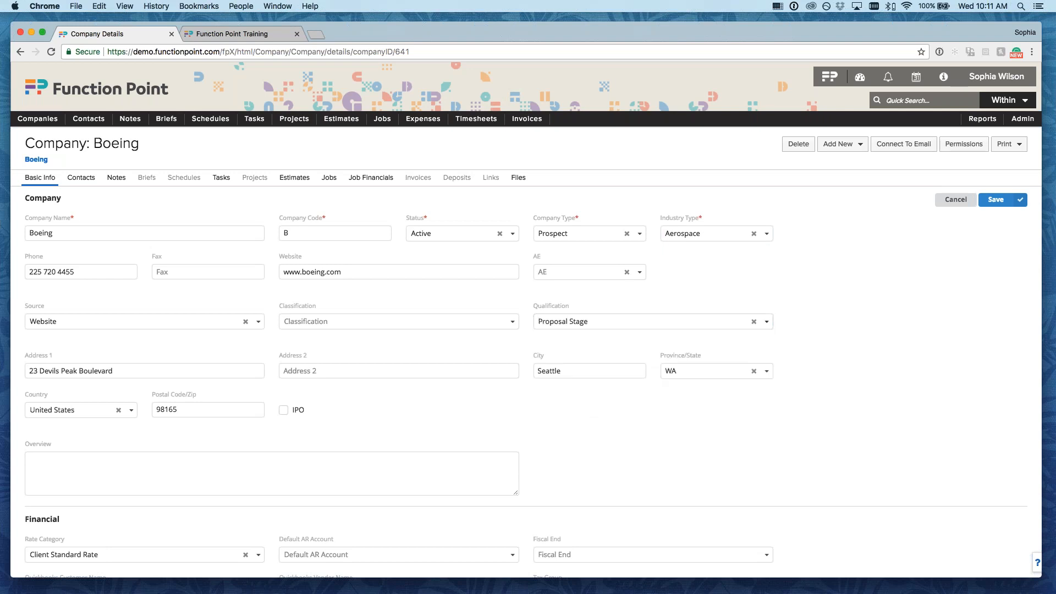
left_click(591, 233)
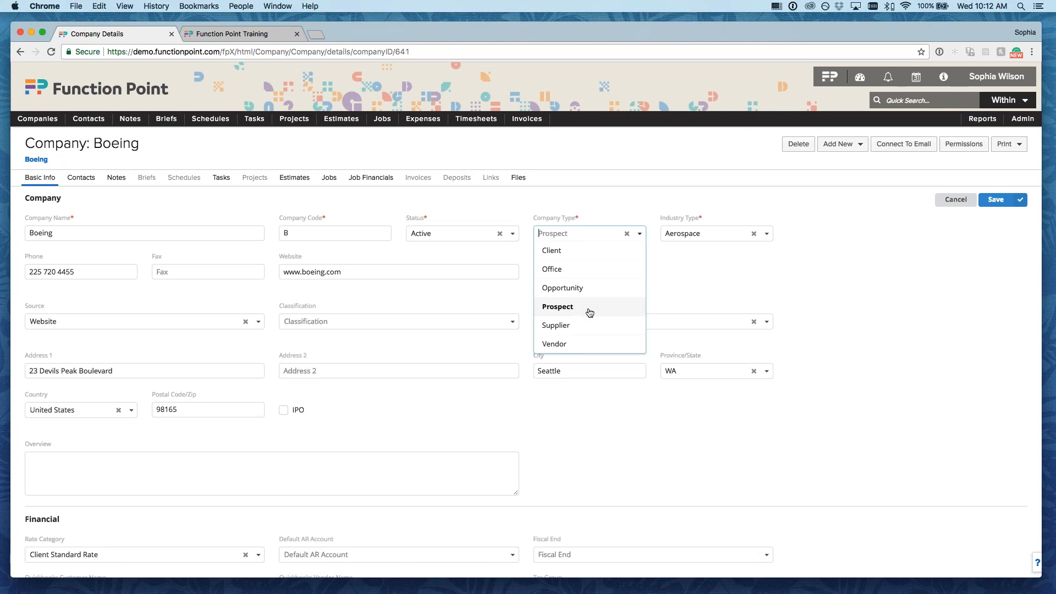
left_click(740, 283)
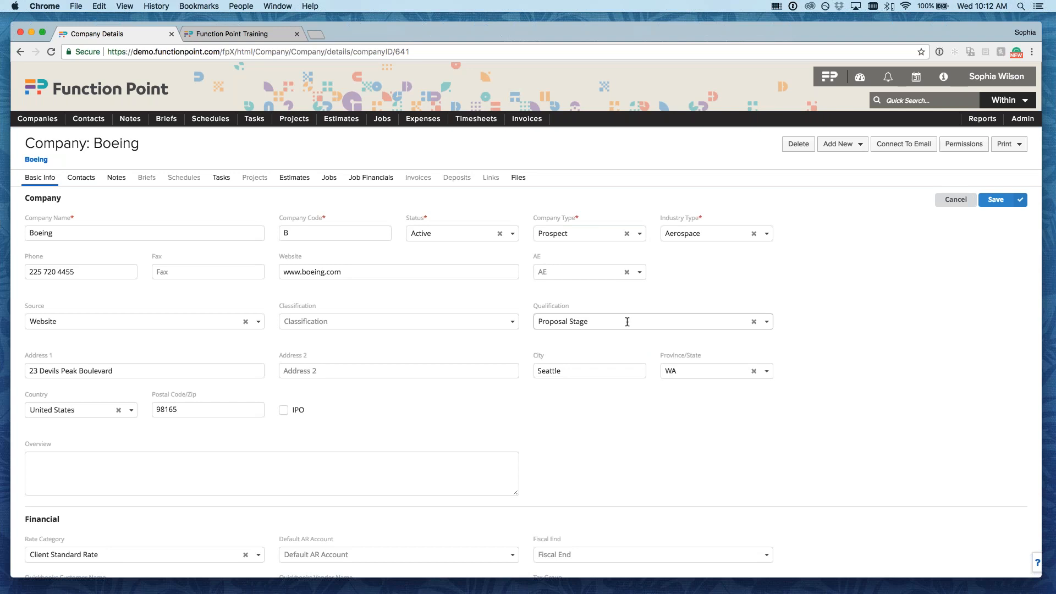
left_click(645, 321)
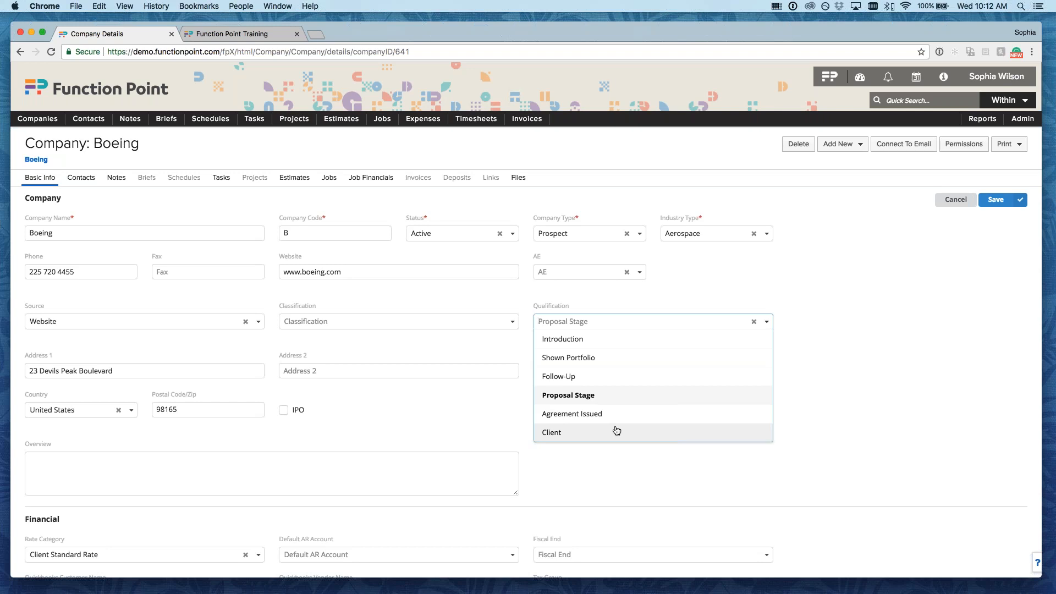
left_click(883, 270)
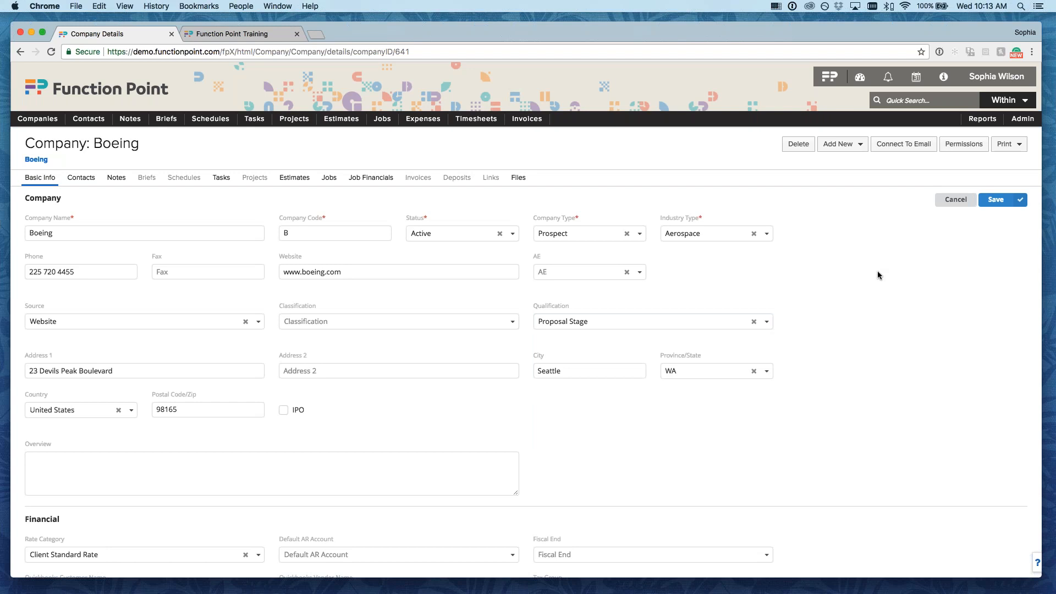
left_click(189, 323)
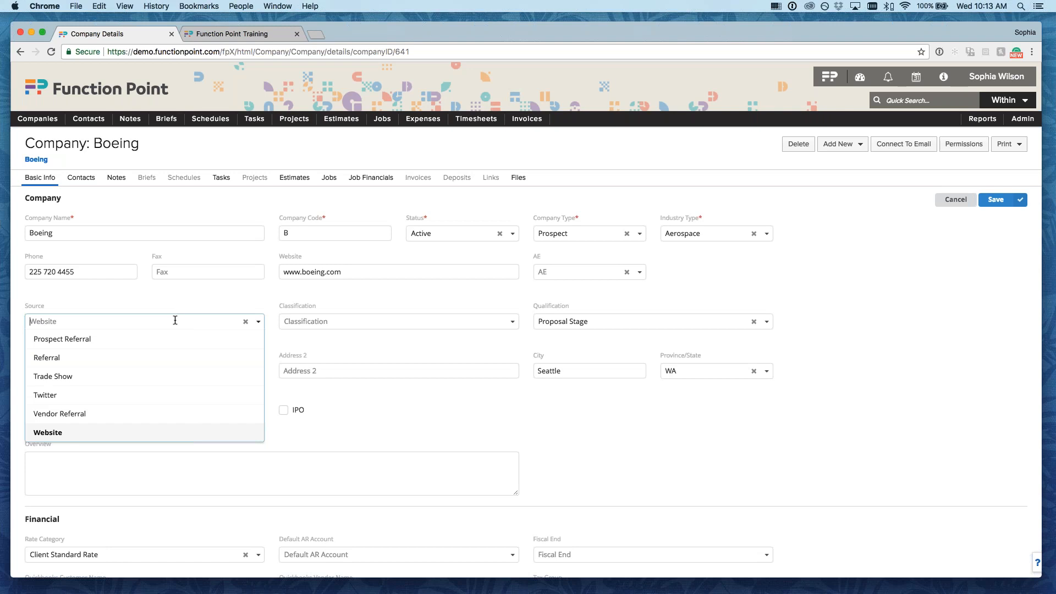
left_click(266, 300)
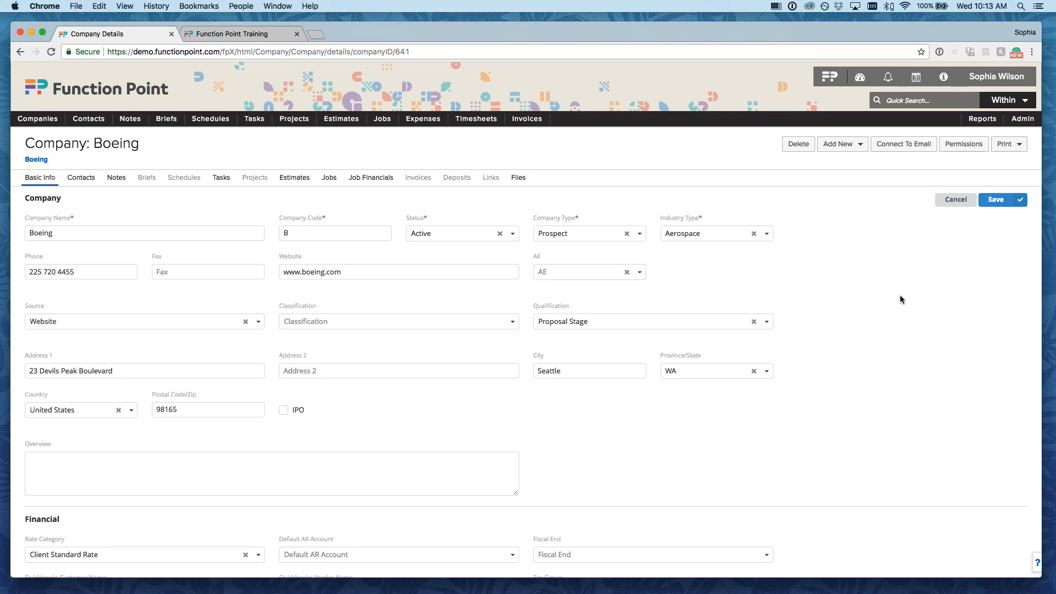
Step: Examine the company's custom fields, including Twitter, and compare them with the qualification stages
scroll(901, 299, "down", 5)
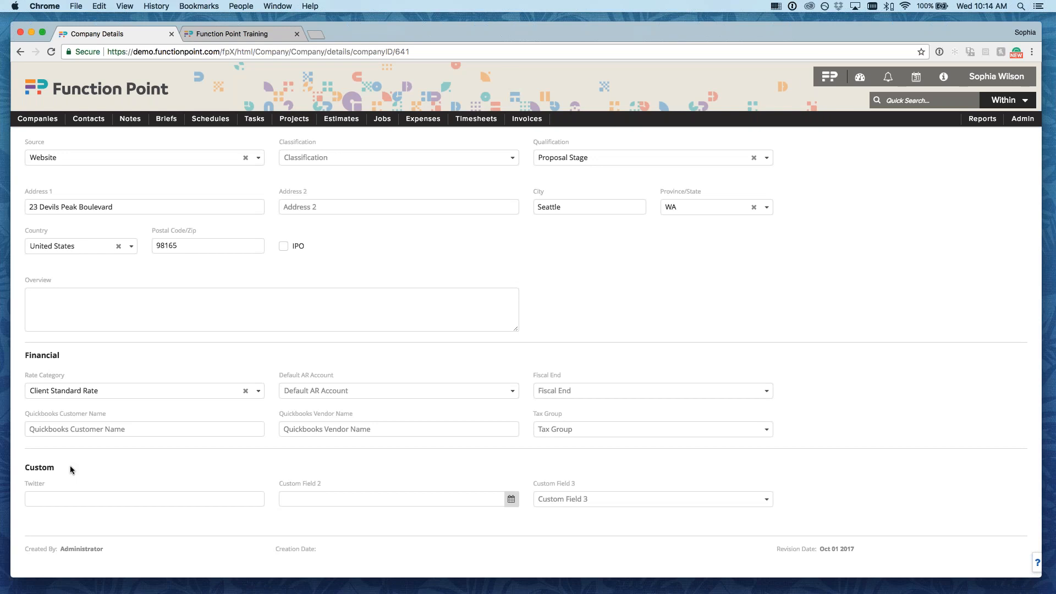
double_click(35, 484)
left_click(85, 481)
scroll(827, 299, "up", 3)
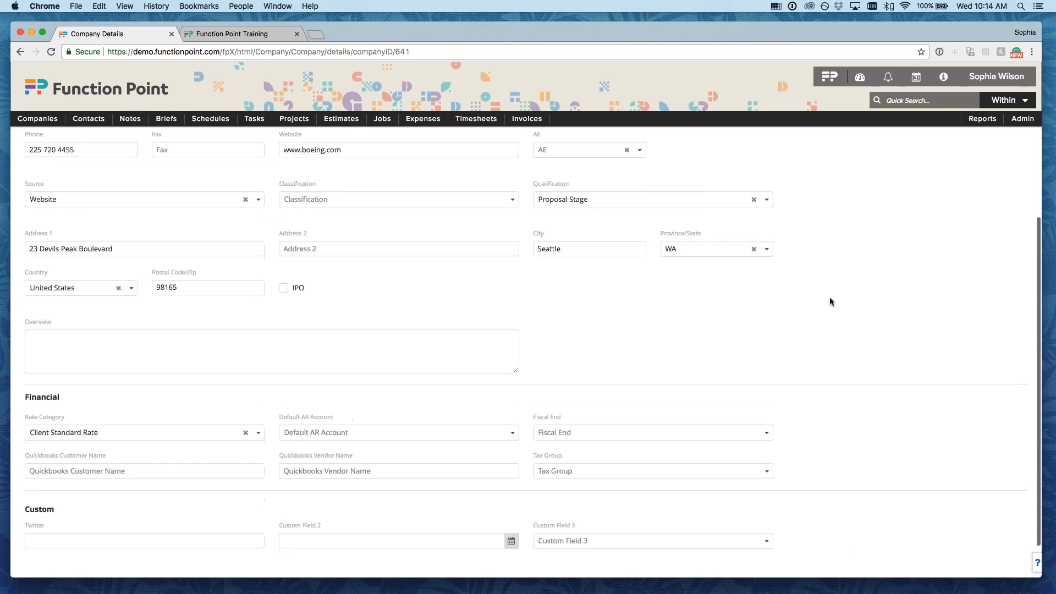
left_click(613, 234)
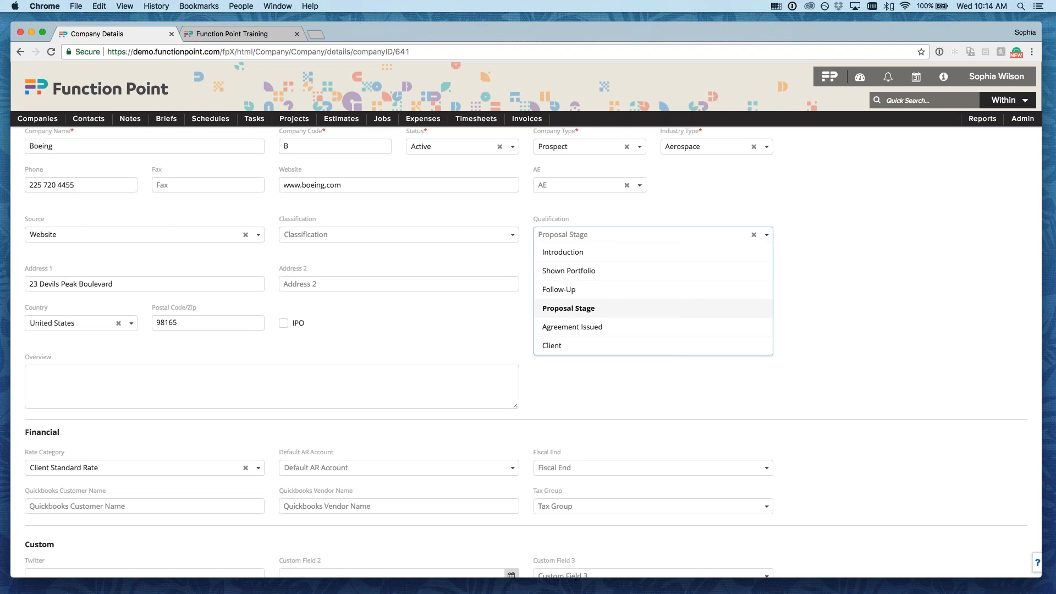
left_click(956, 268)
scroll(953, 272, "down", 2)
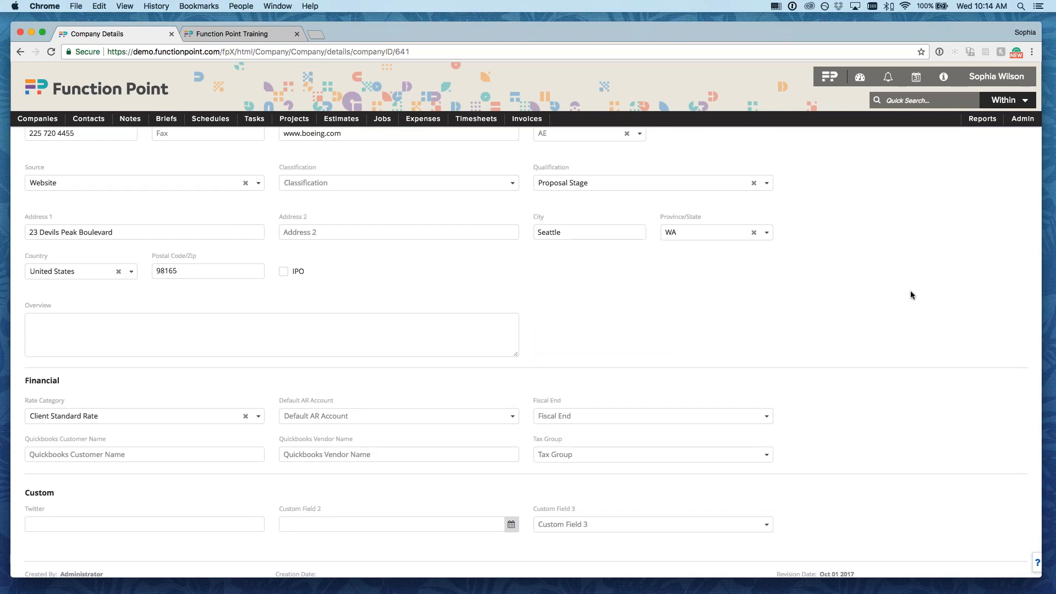
mouse_move(1025, 126)
scroll(768, 272, "up", 5)
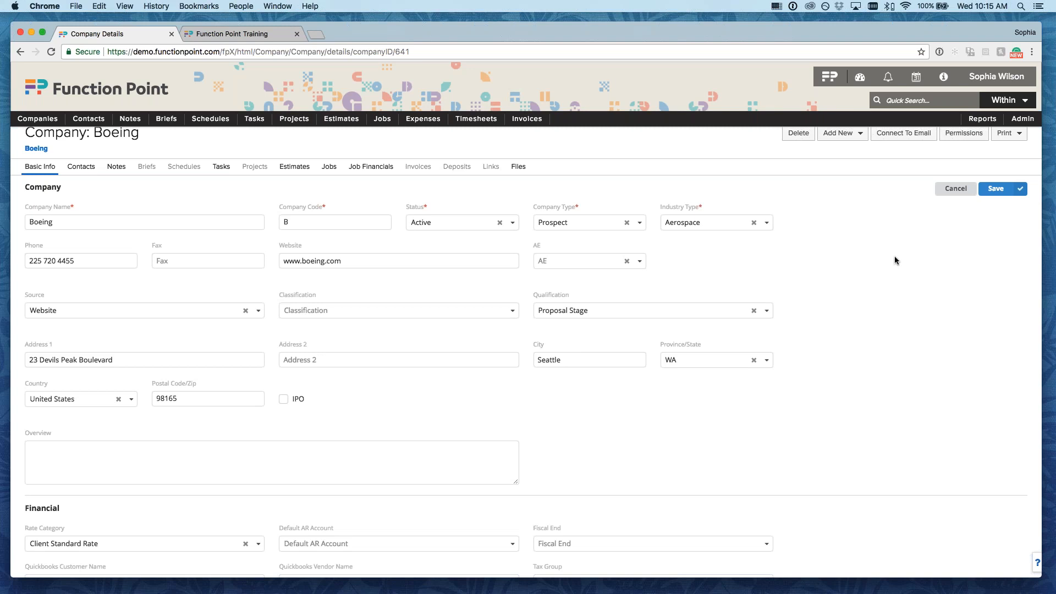
Step: Save the Boeing company record and show its contacts
left_click(1001, 190)
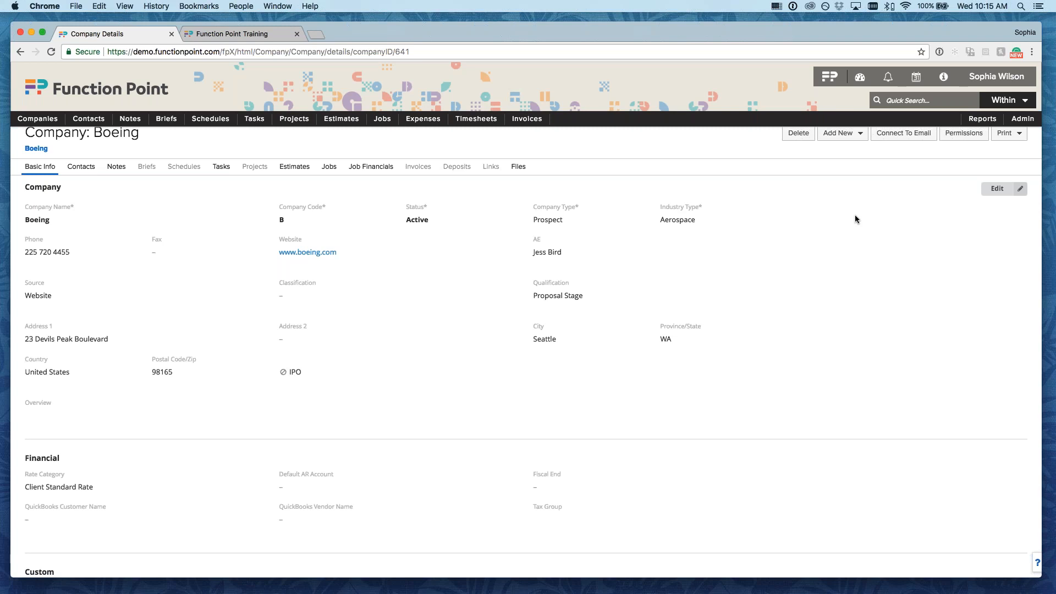
scroll(842, 210, "up", 1)
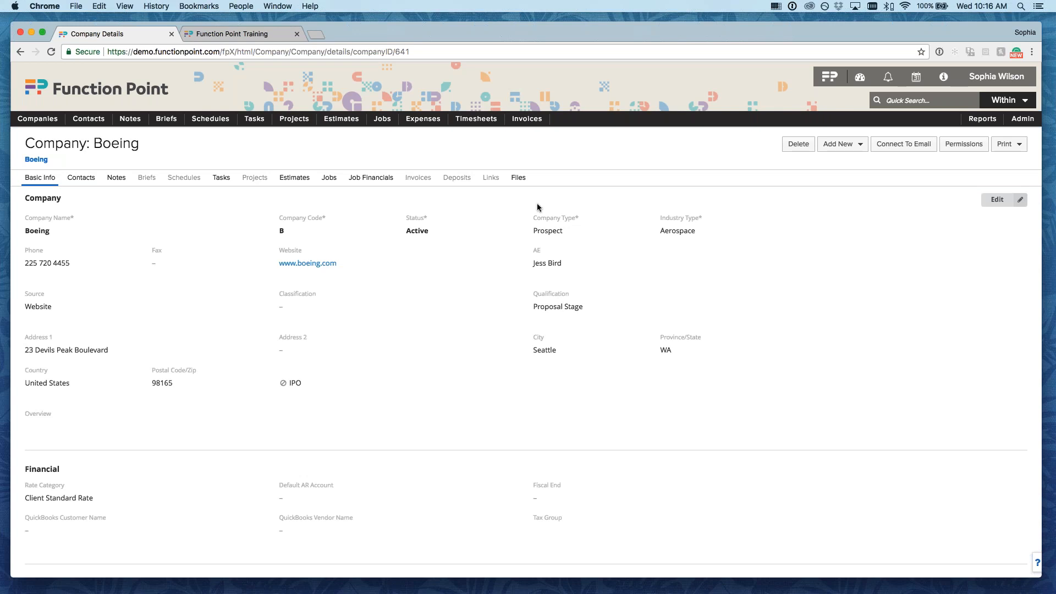
left_click(81, 178)
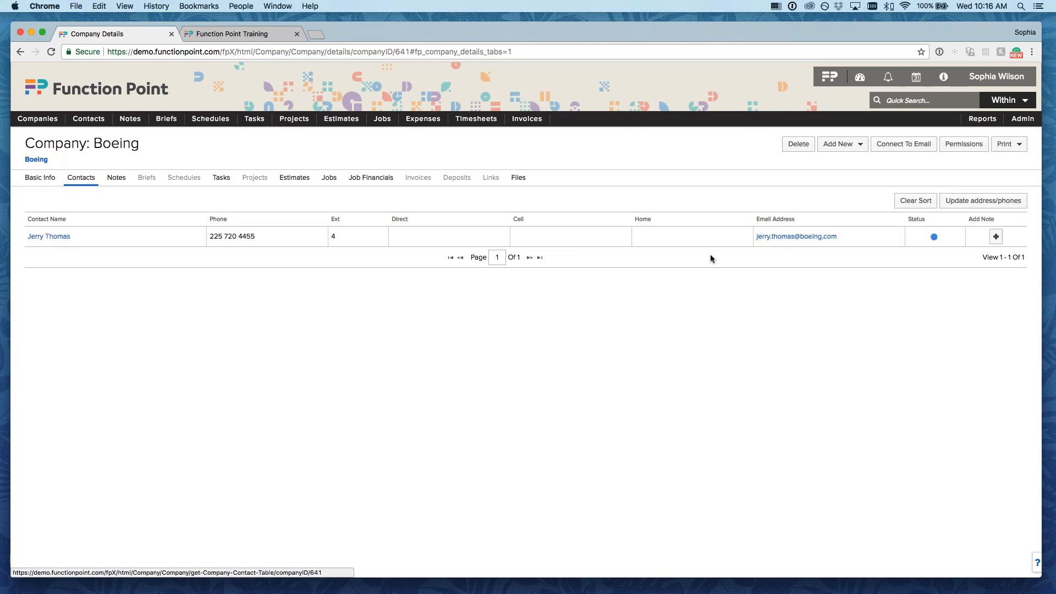
Step: Start a new note for Boeing's listed contact and check the available note templates without applying one
left_click(996, 238)
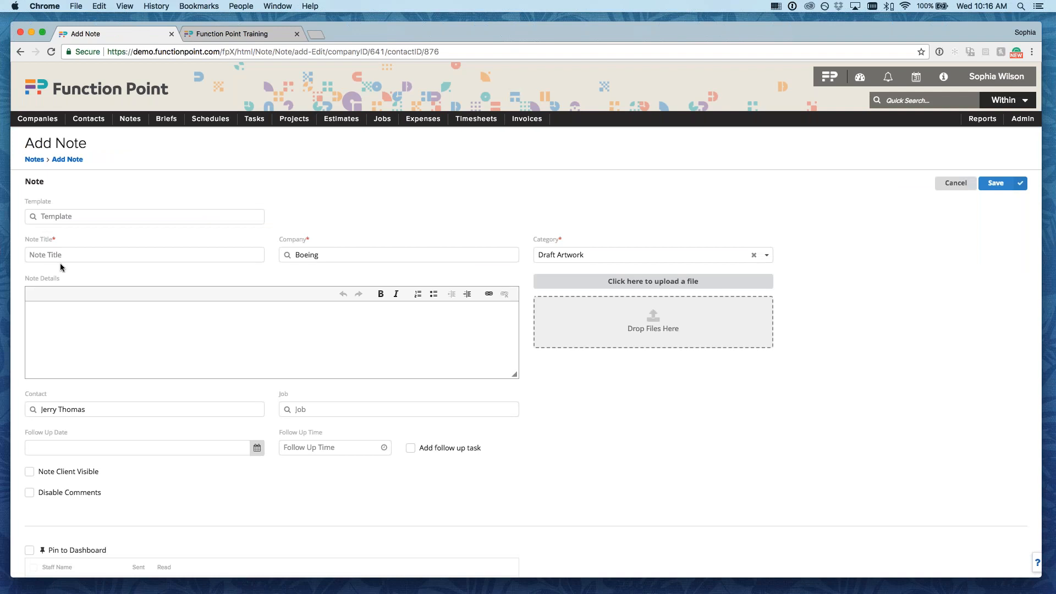
left_click(65, 216)
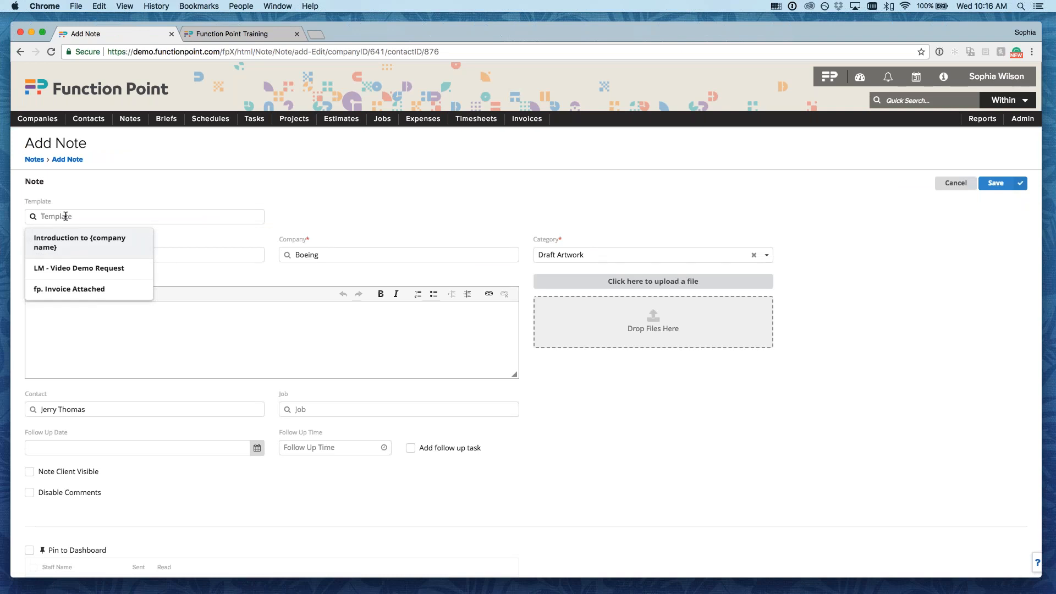
left_click(115, 192)
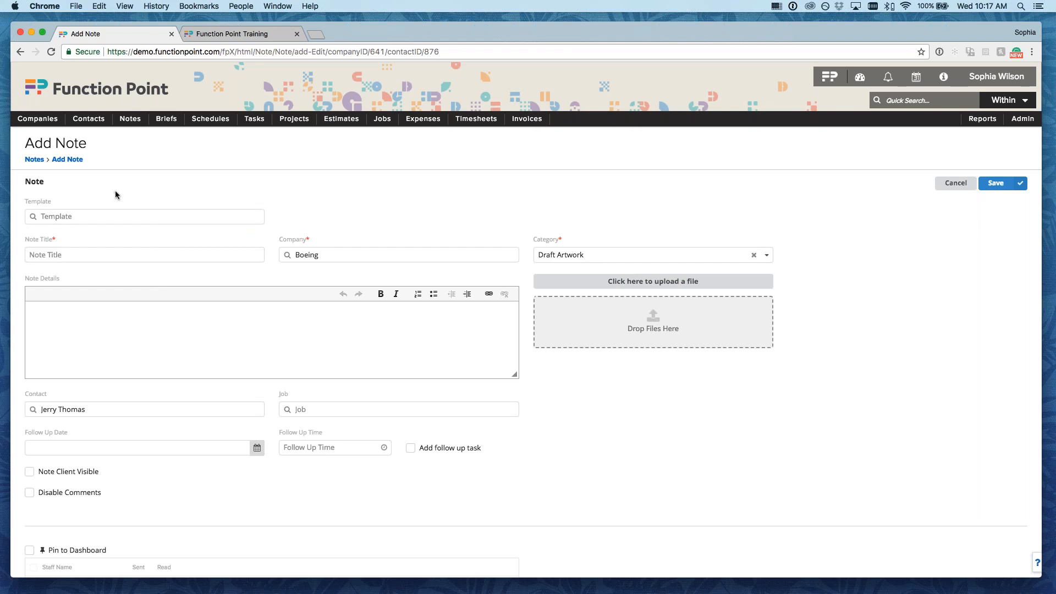
Step: Title the note as having had a conversation with the contact, using the contact's first name
left_click(86, 255)
left_click(85, 255)
type("Had a conversation with Jerry")
Step: Enter the note details "Would like to have a proposal created for an upcoming job." and correct the misspelled word
key("Tab")
type("Wo")
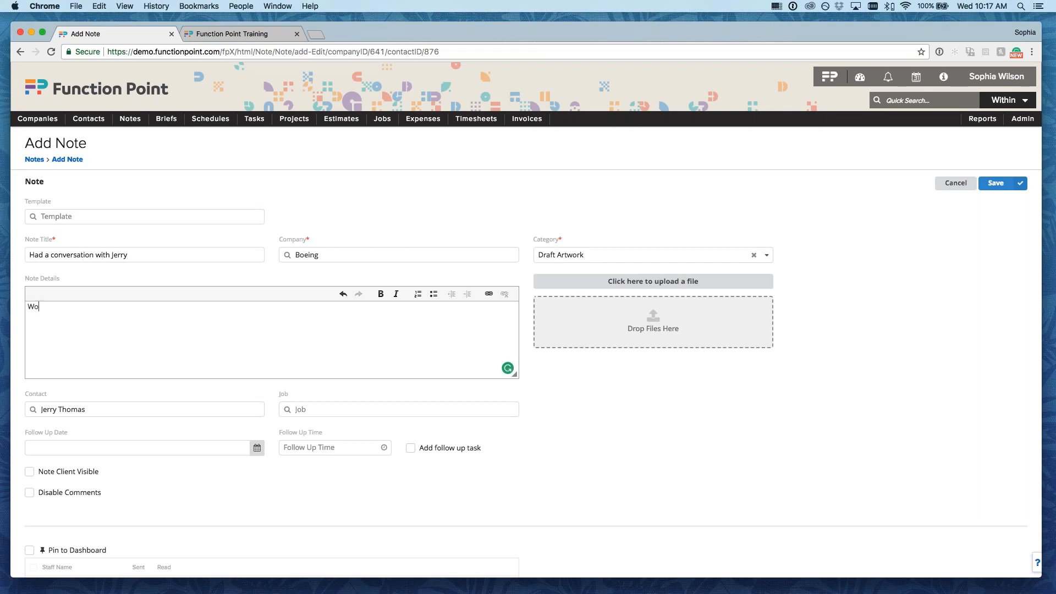
key("BackSpace")
type("Would like to have a propsal created f")
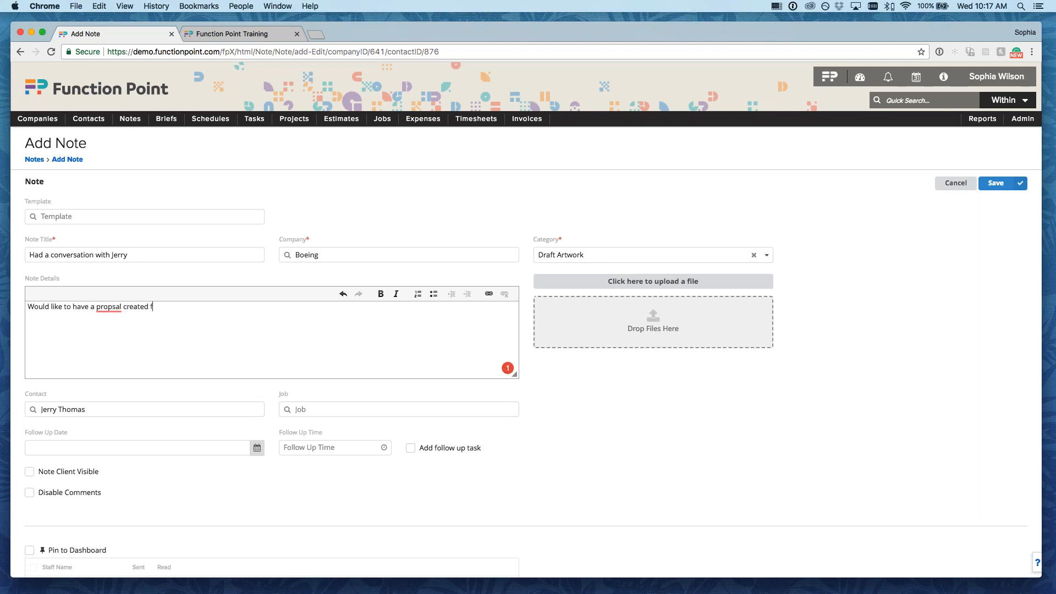
type("or an upcoming job")
right_click(112, 310)
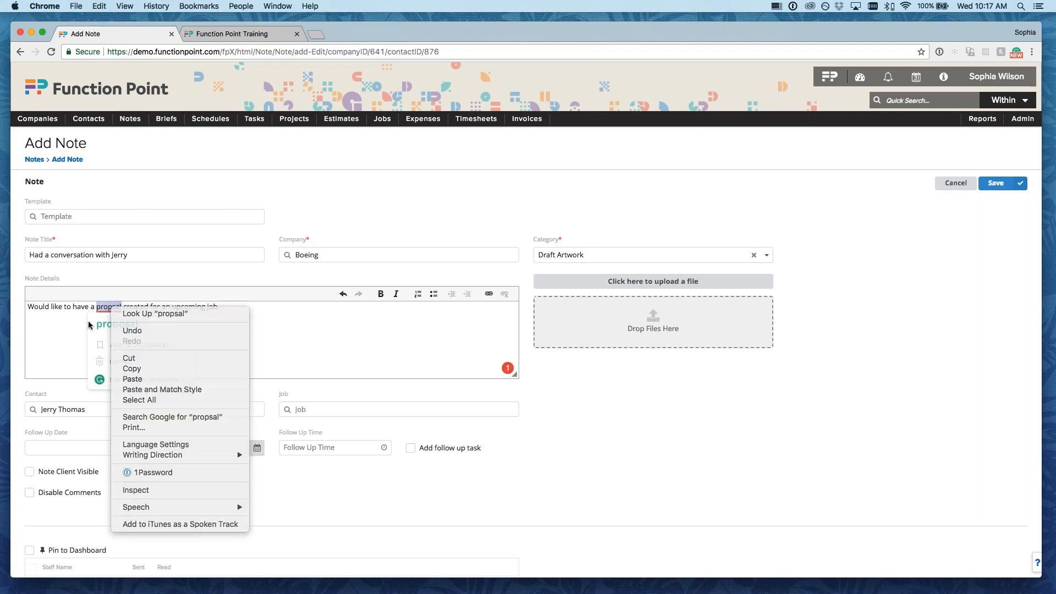
left_click(89, 316)
left_click(131, 323)
left_click(251, 310)
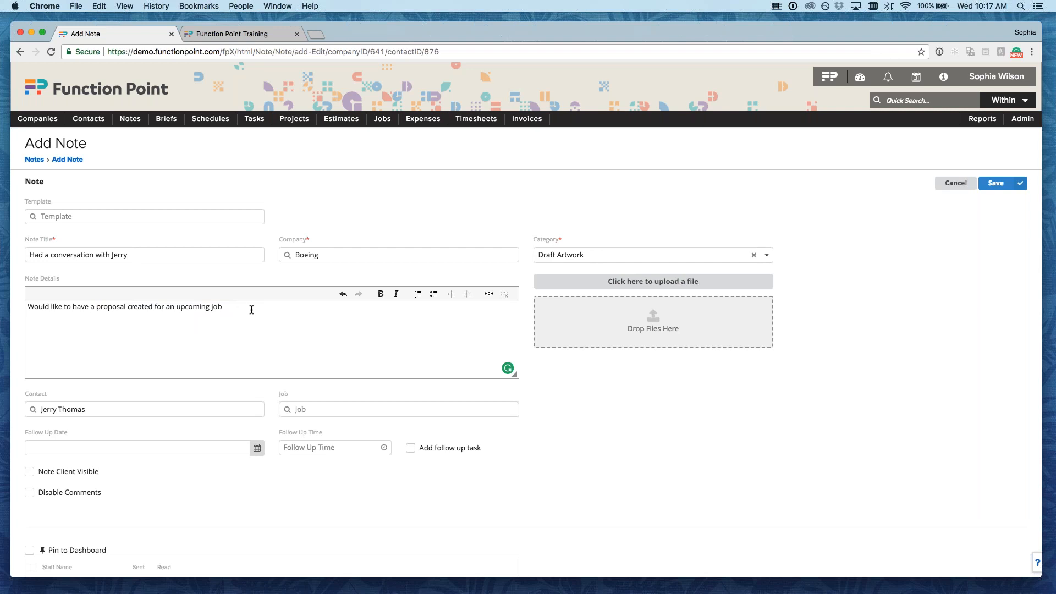
type(".")
Step: Point out the note's required title, company and category fields, and set the category to Current Status
left_click_drag(25, 239, 76, 241)
left_click_drag(277, 239, 342, 238)
left_click(471, 236)
left_click_drag(531, 239, 594, 238)
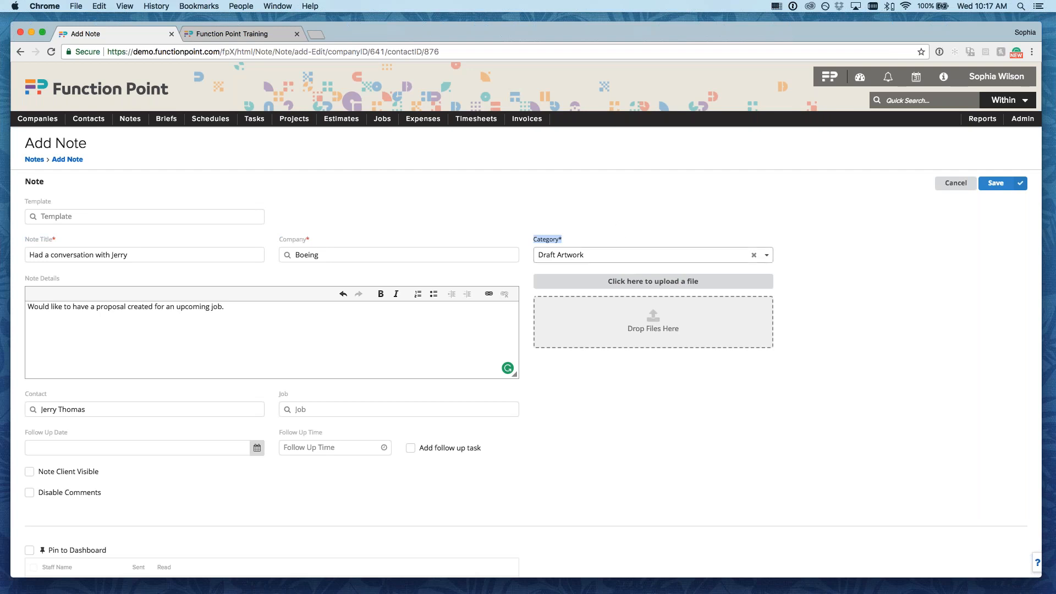
left_click(614, 255)
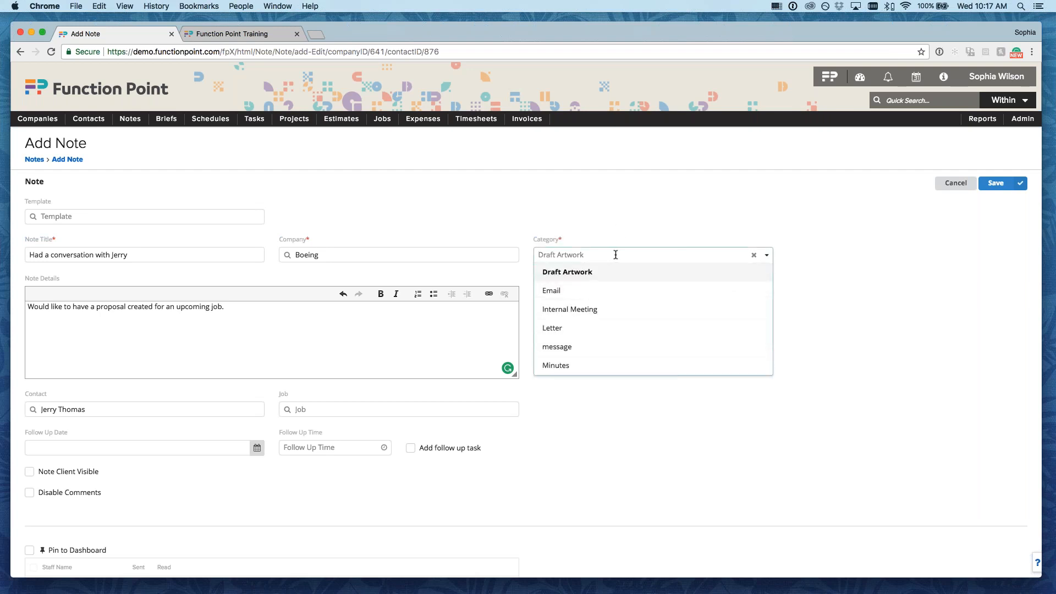
scroll(620, 292, "down", 2)
scroll(619, 292, "up", 3)
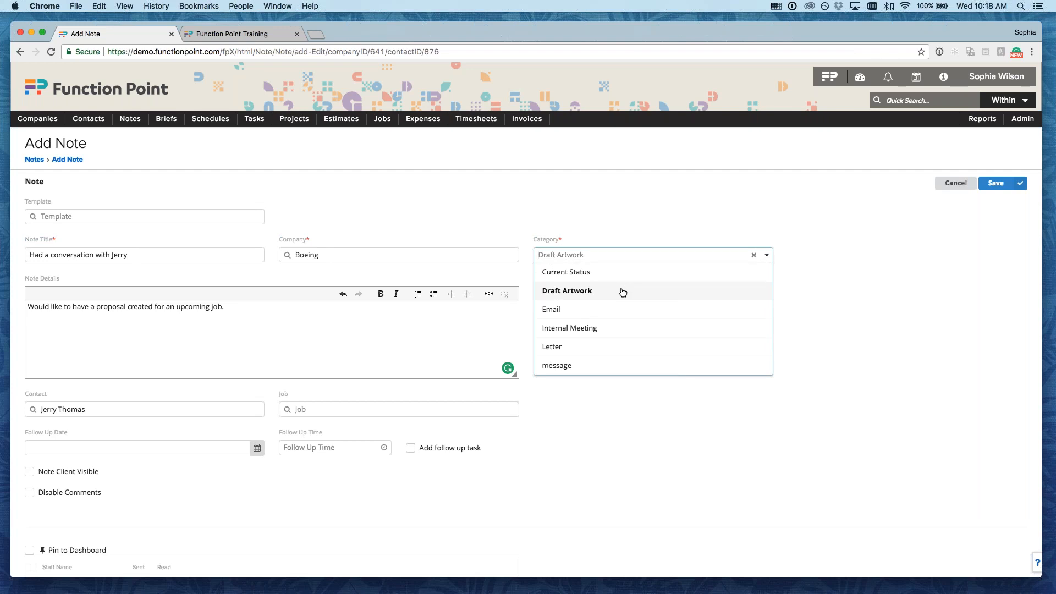
left_click(588, 275)
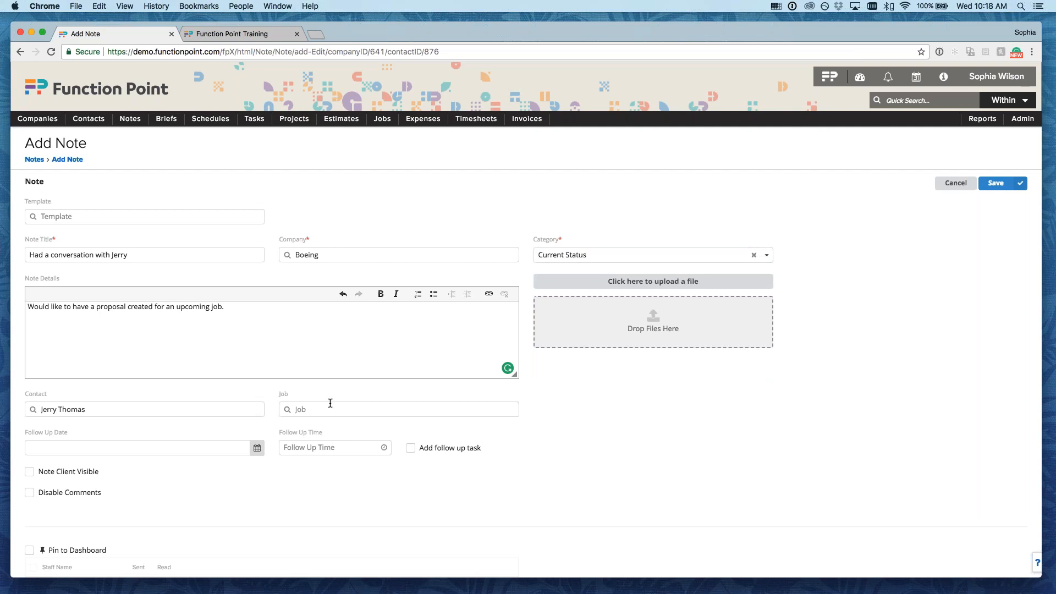
Step: Add a follow-up task to the note with the follow-up date Oct 11 2017
left_click(411, 449)
left_click(257, 448)
left_click(86, 367)
left_click(86, 369)
Step: Pin the note to the dashboards of the second and fourth staff members listed under Designer, and save the note
scroll(217, 506, "down", 1)
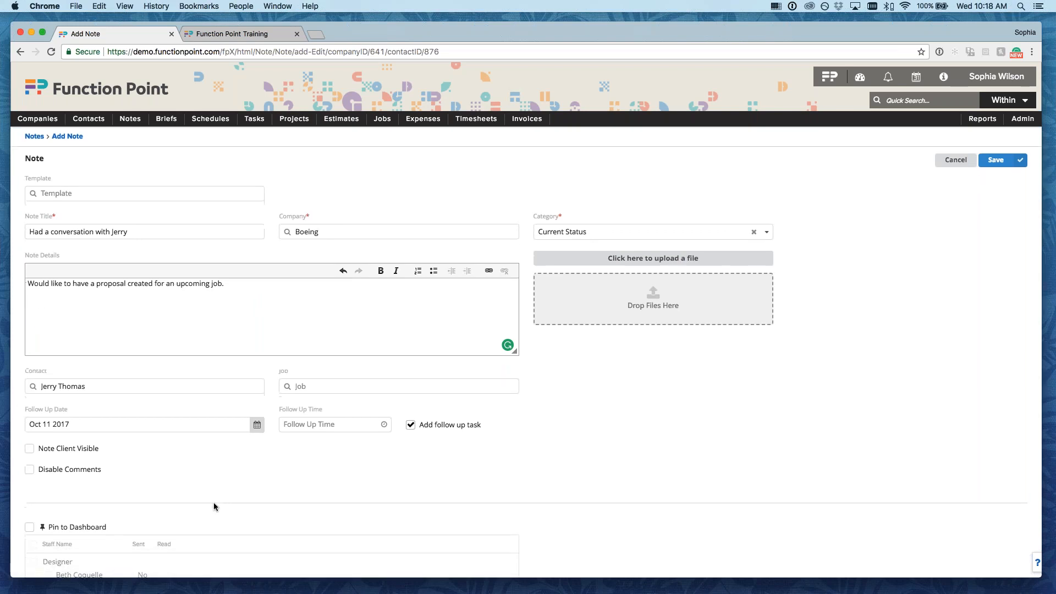
scroll(216, 502, "down", 5)
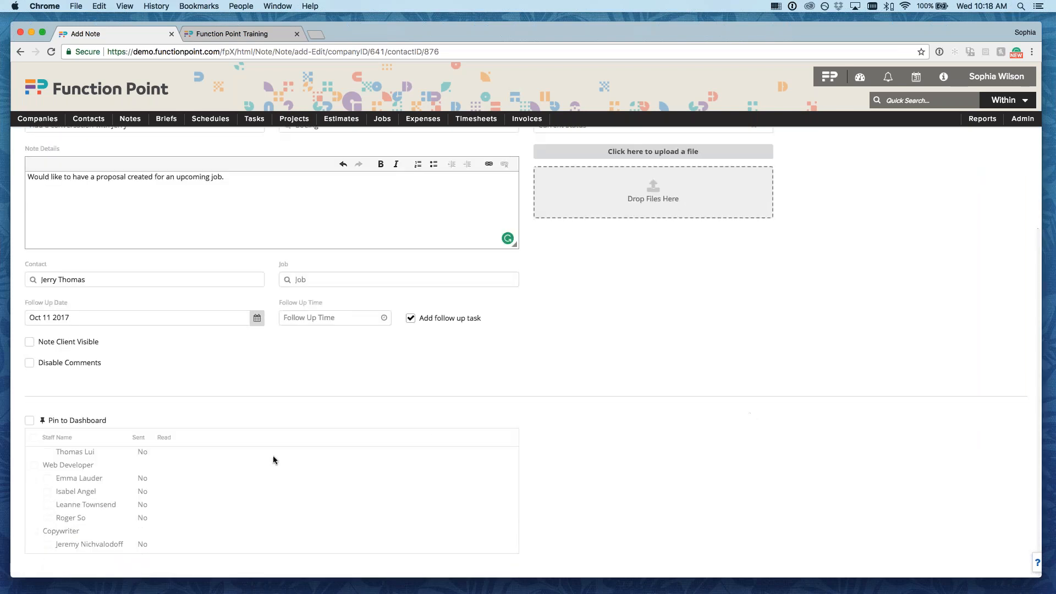
left_click(30, 421)
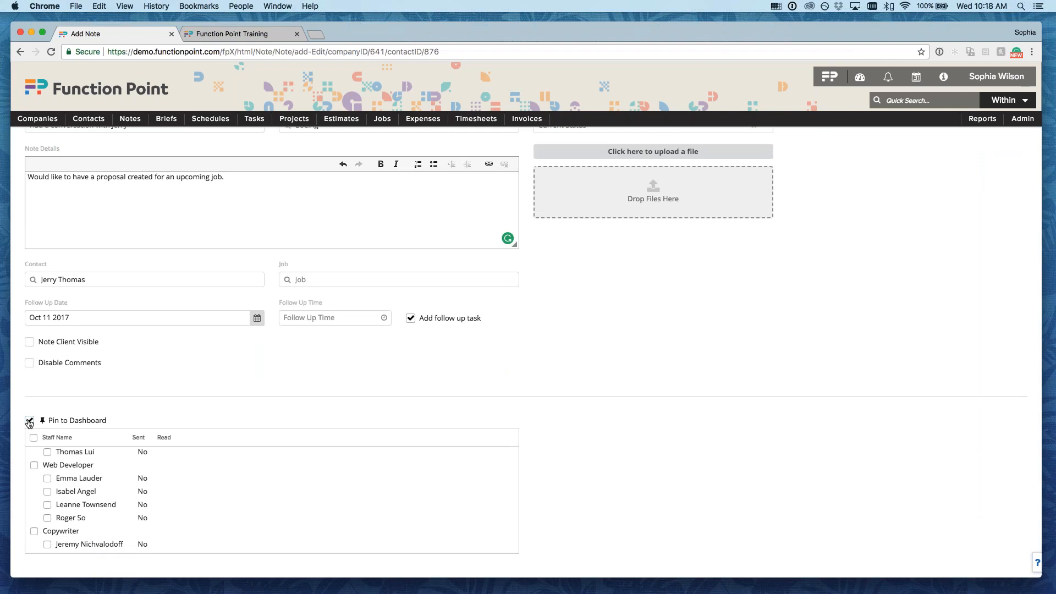
scroll(229, 483, "up", 3)
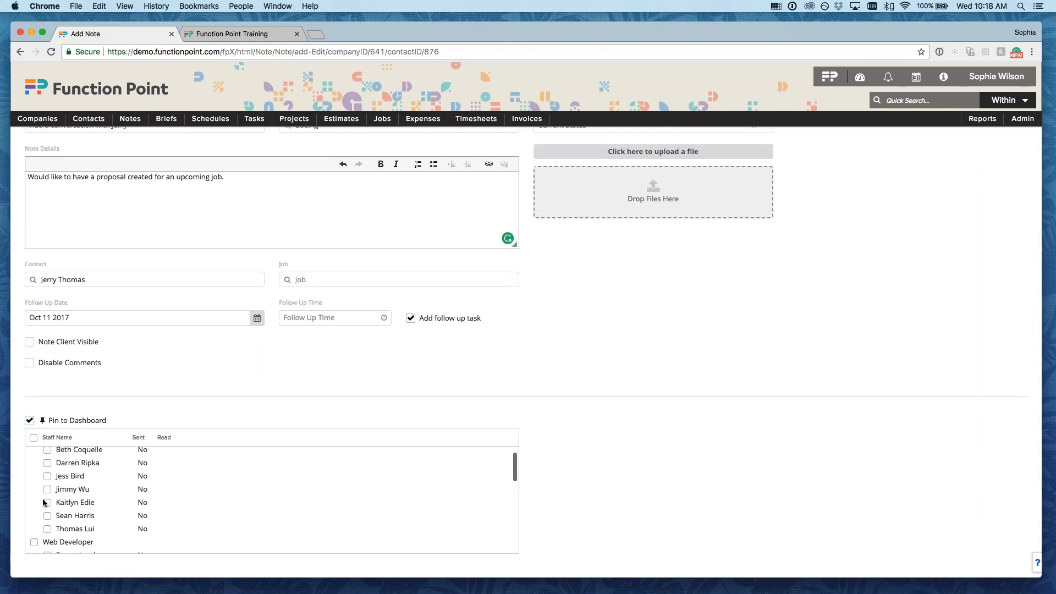
left_click(48, 489)
left_click(47, 463)
scroll(885, 238, "up", 3)
left_click(997, 182)
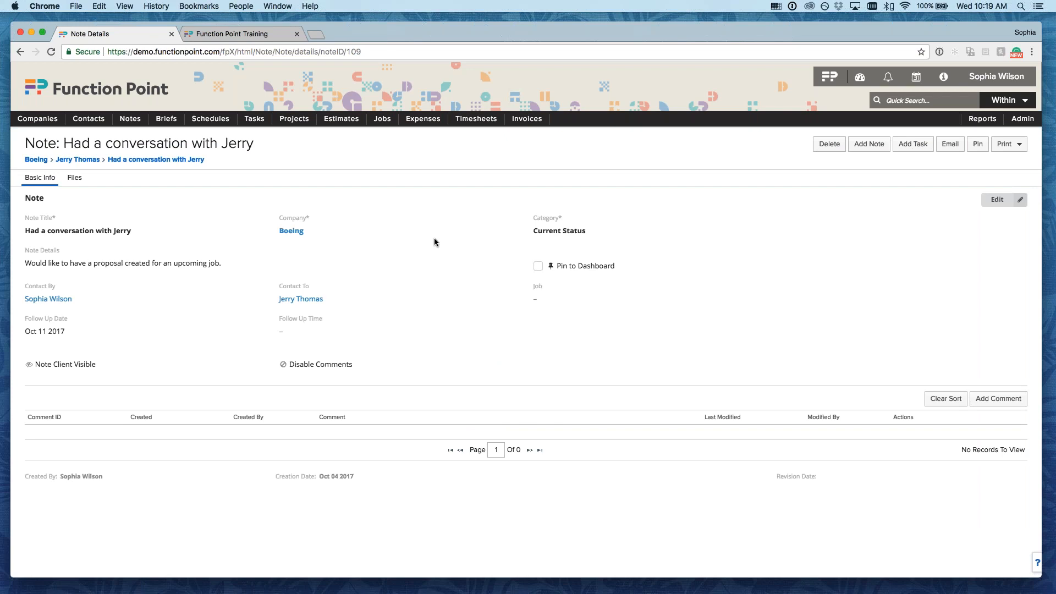
Step: Return to the Boeing company record and check its notes and tasks for the new conversation entry
left_click(35, 160)
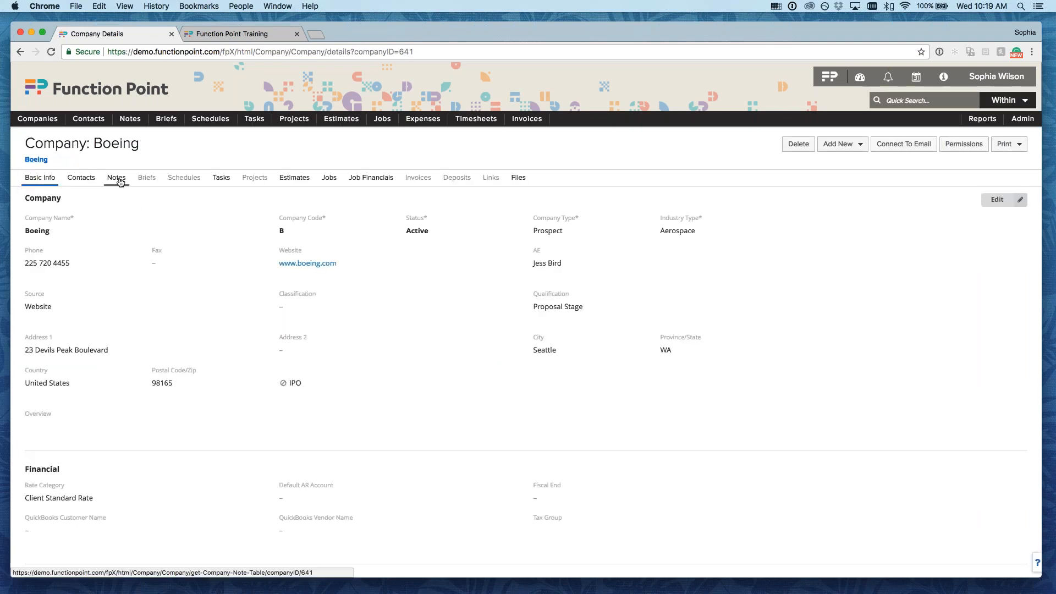
left_click(116, 177)
mouse_move(175, 241)
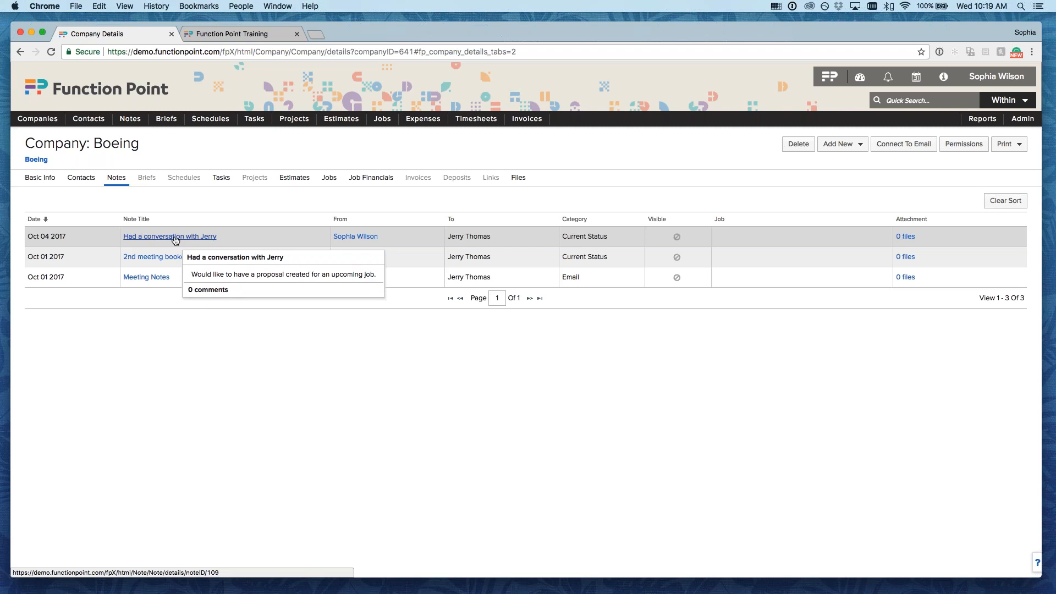
left_click(221, 177)
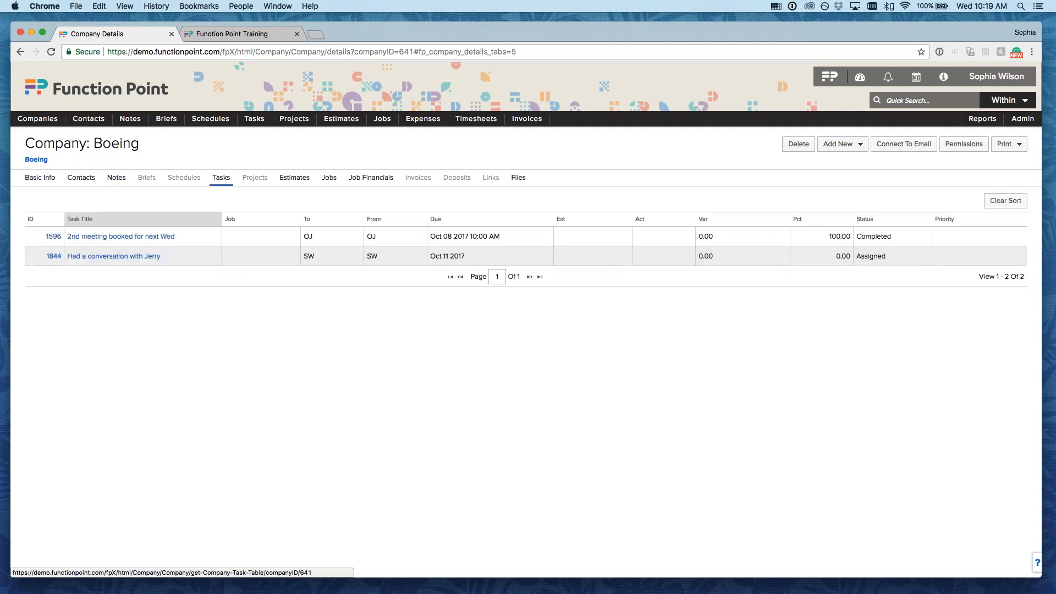
mouse_move(122, 261)
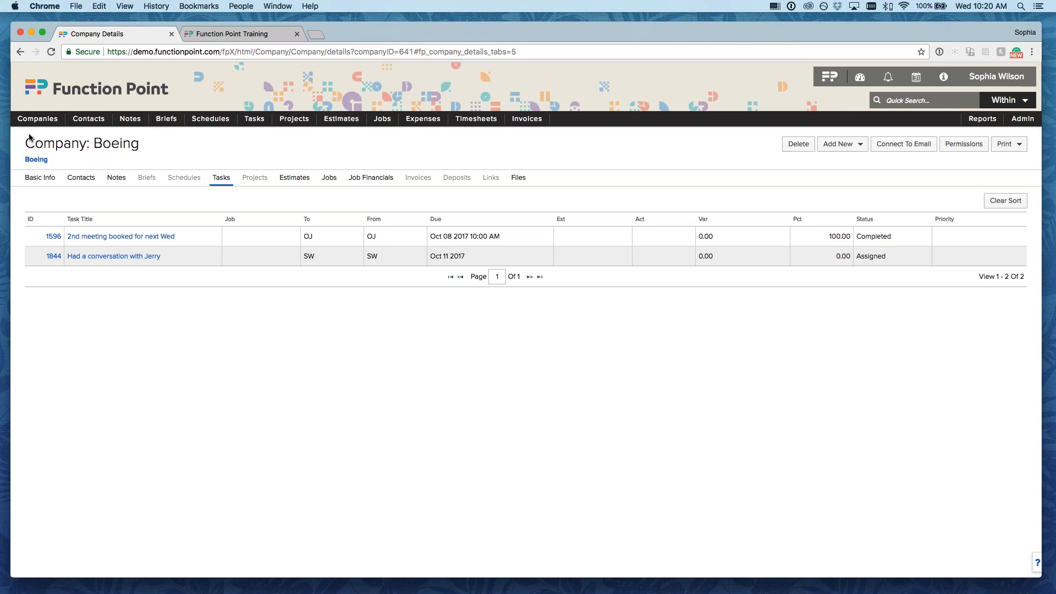
Step: Open the company search form and look over its filter fields
mouse_move(30, 121)
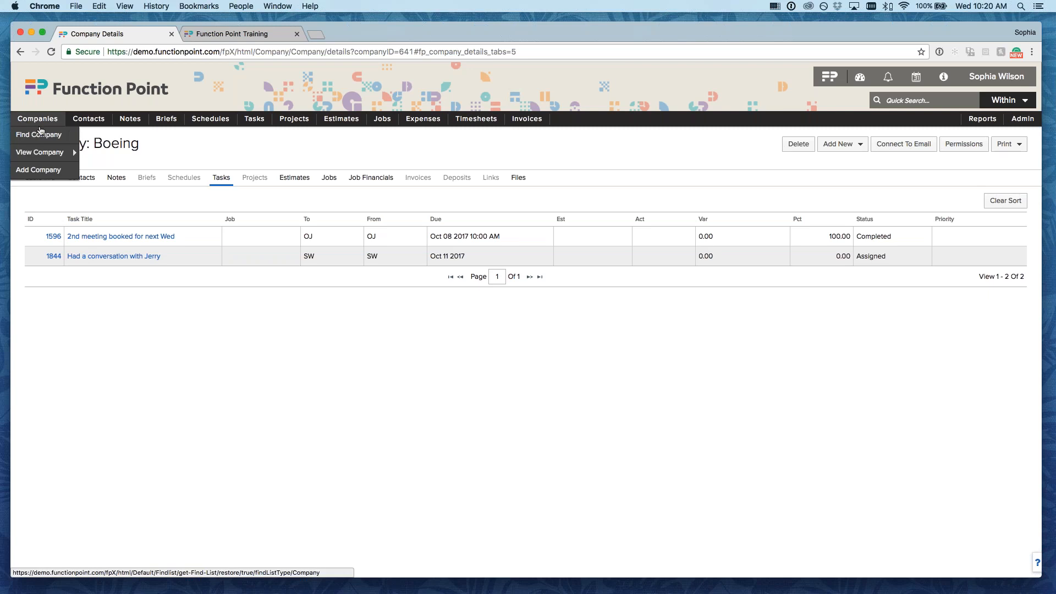
left_click(40, 132)
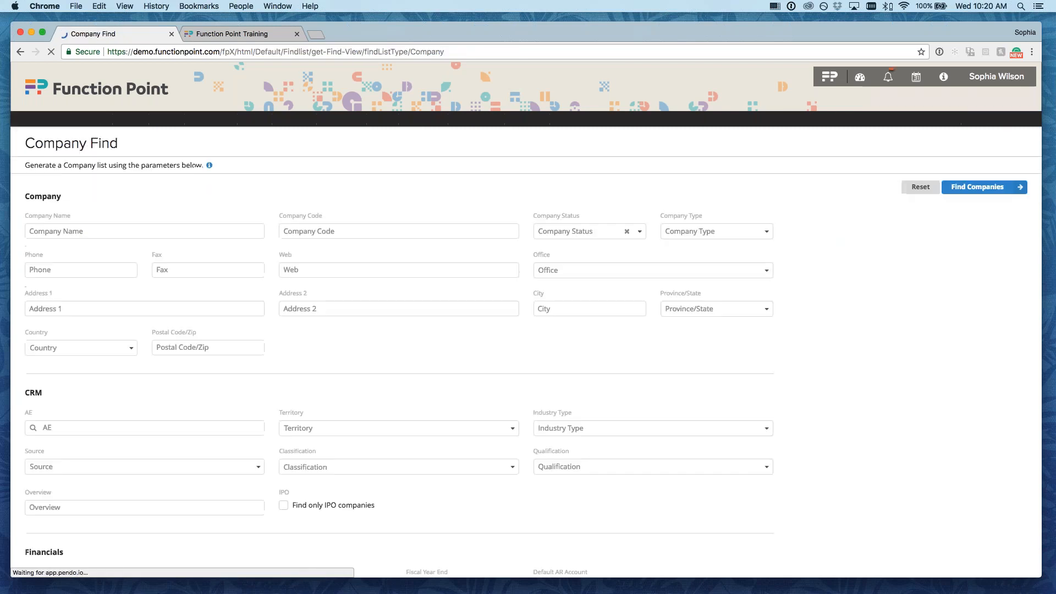
mouse_move(294, 136)
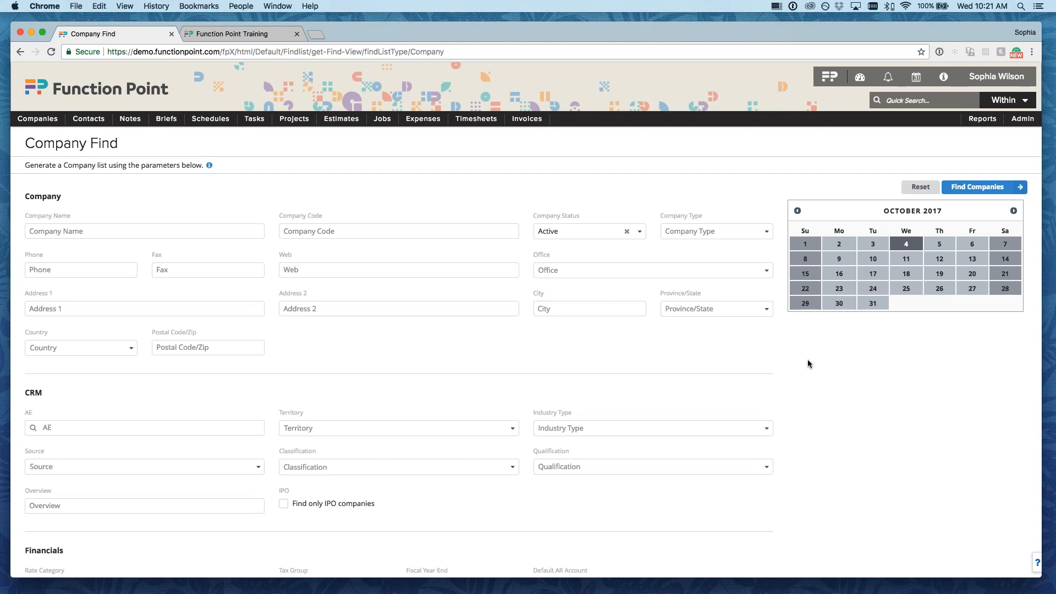
left_click(38, 136)
scroll(402, 189, "down", 2)
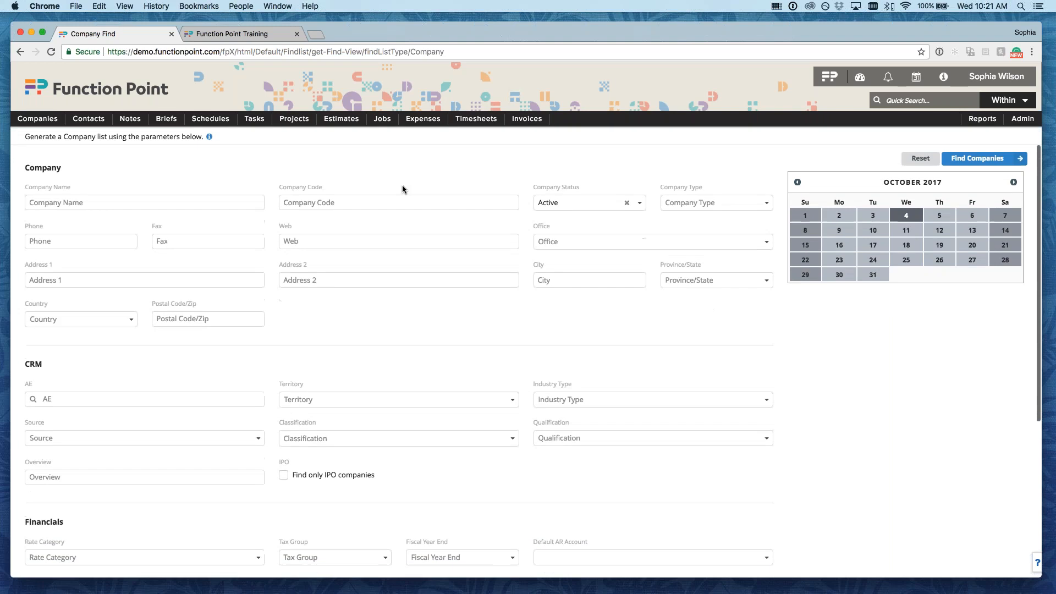
scroll(401, 189, "up", 1)
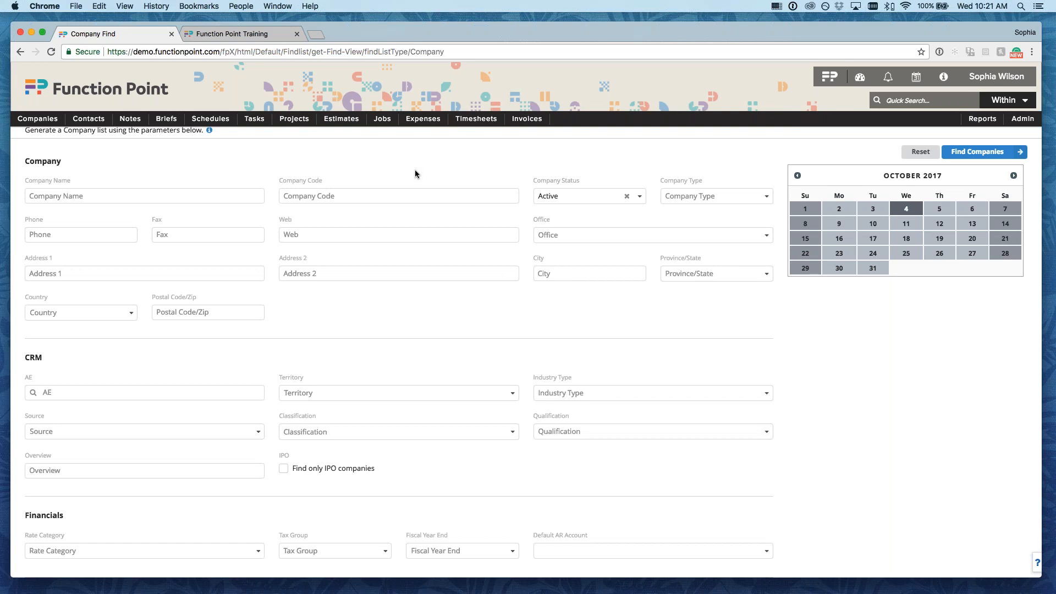
Step: Search for active companies with the company type Prospect and the qualification Proposal Stage
left_click(766, 196)
left_click(682, 269)
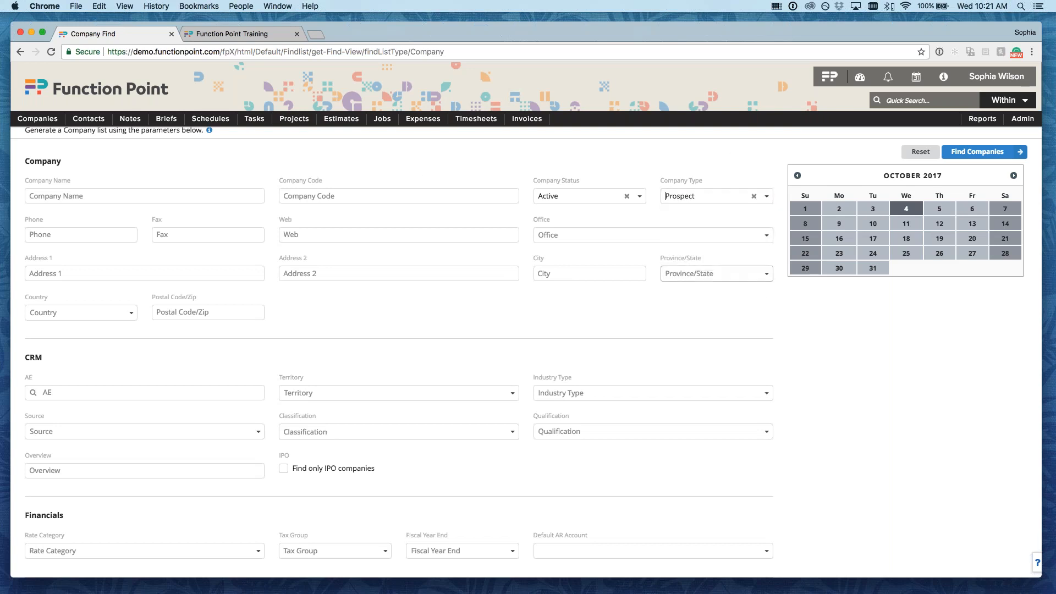
left_click(669, 432)
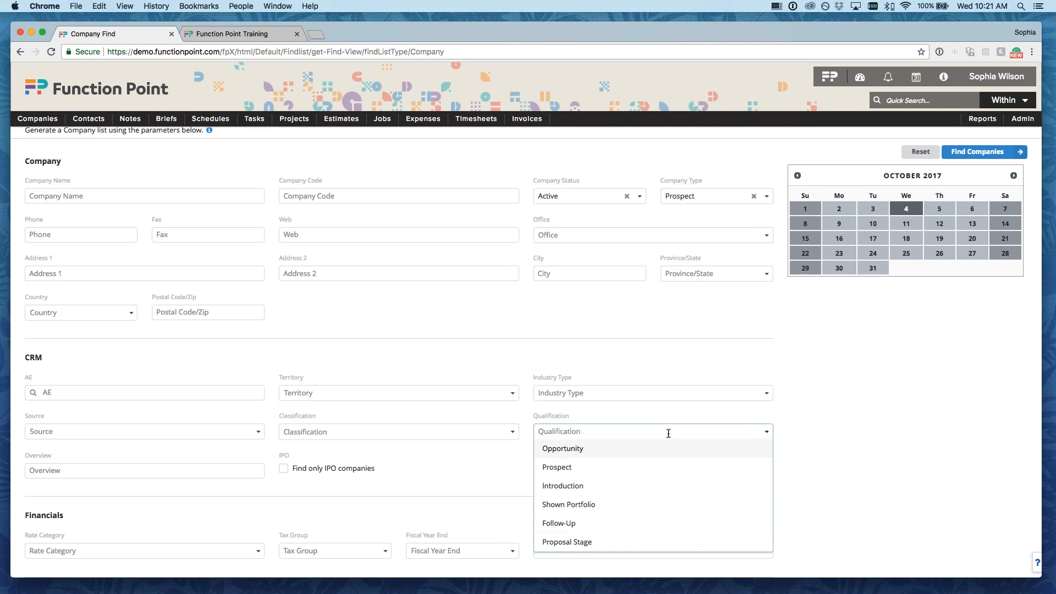
scroll(628, 473, "down", 1)
scroll(628, 473, "down", 2)
left_click(625, 495)
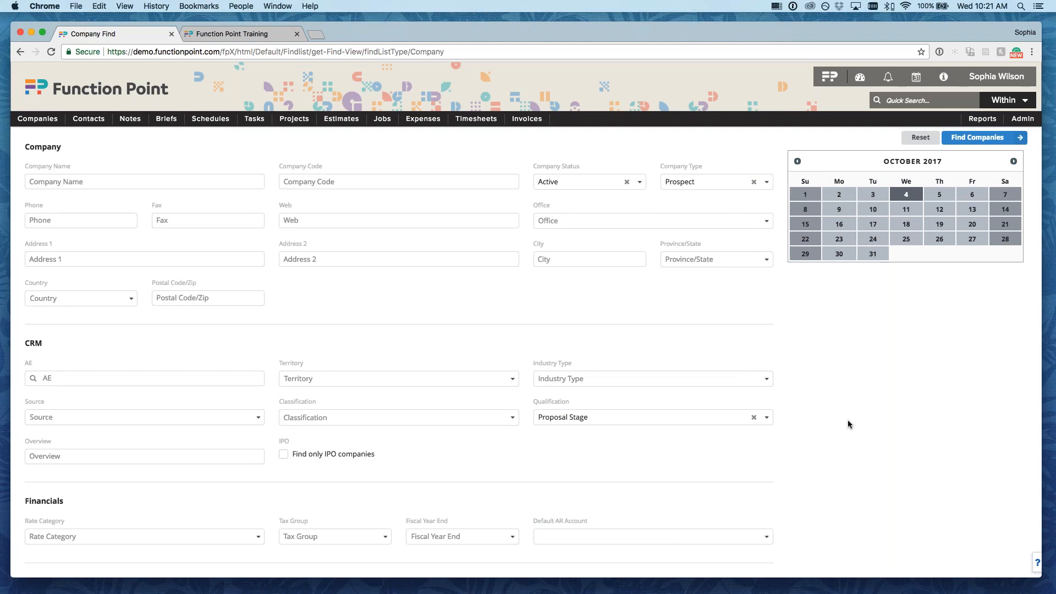
scroll(847, 420, "down", 3)
scroll(847, 420, "up", 4)
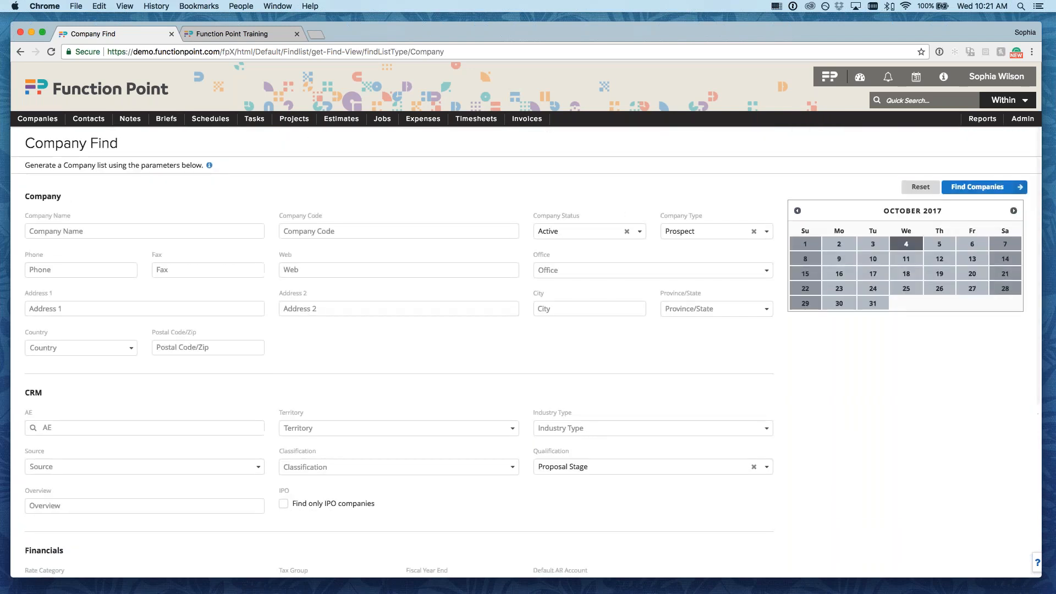
left_click(976, 192)
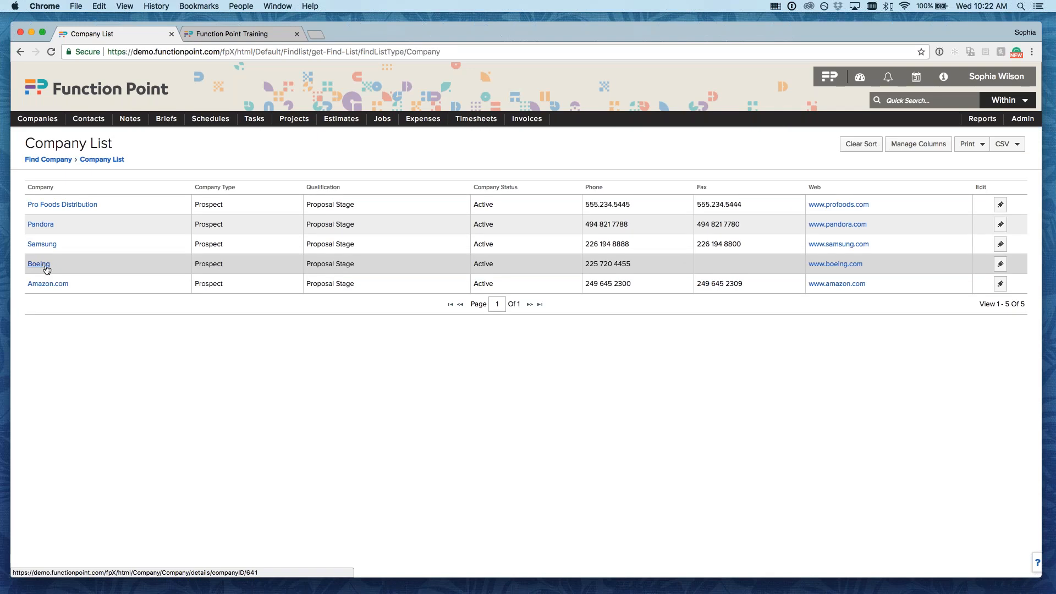
Step: Add the AE column to the company list, place it just before the Edit column, and save the column setup
left_click(909, 148)
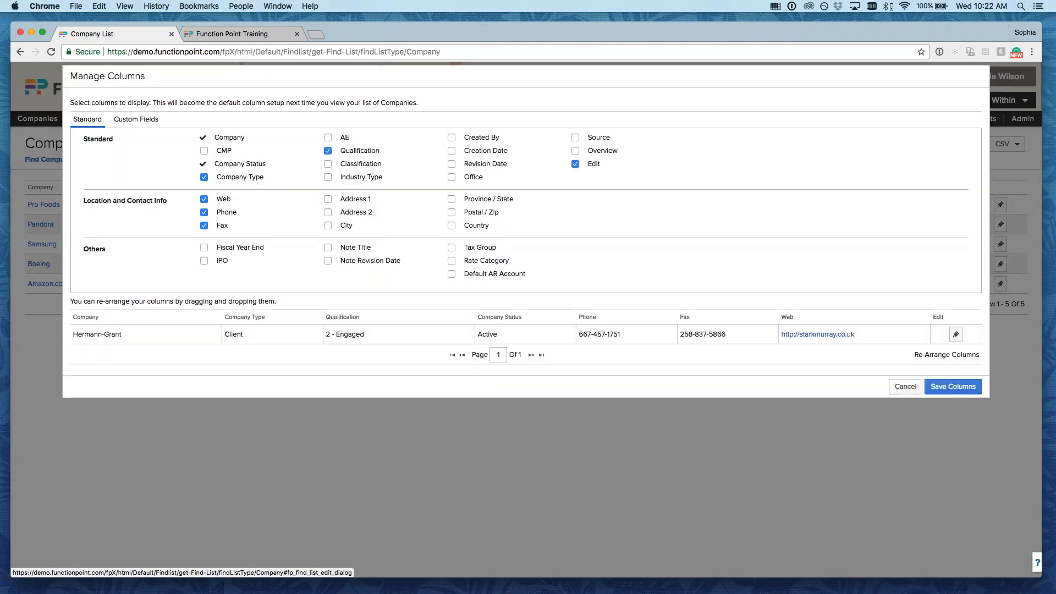
left_click(327, 138)
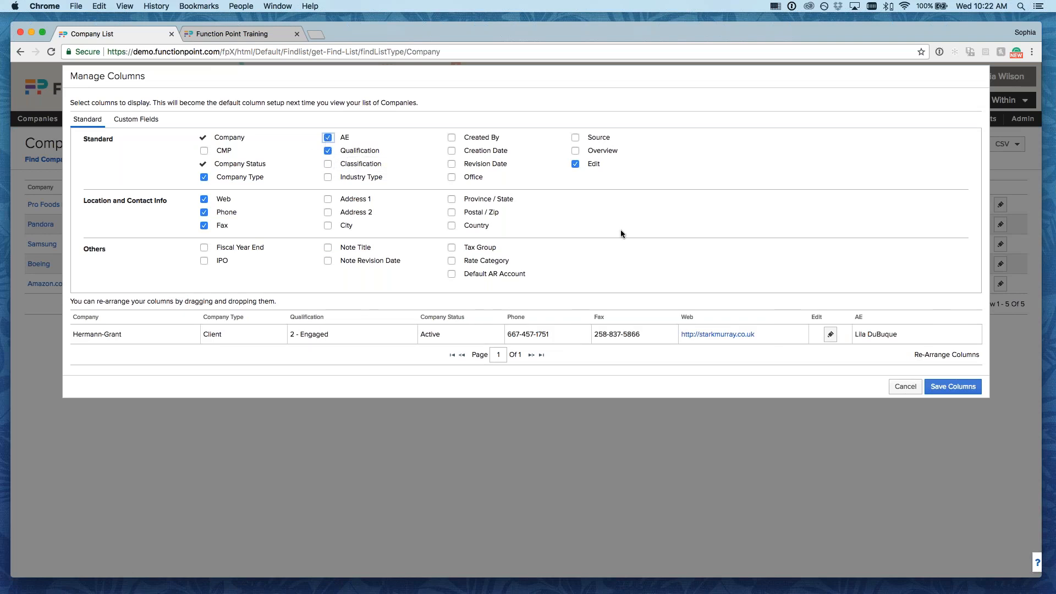
left_click_drag(916, 316, 821, 323)
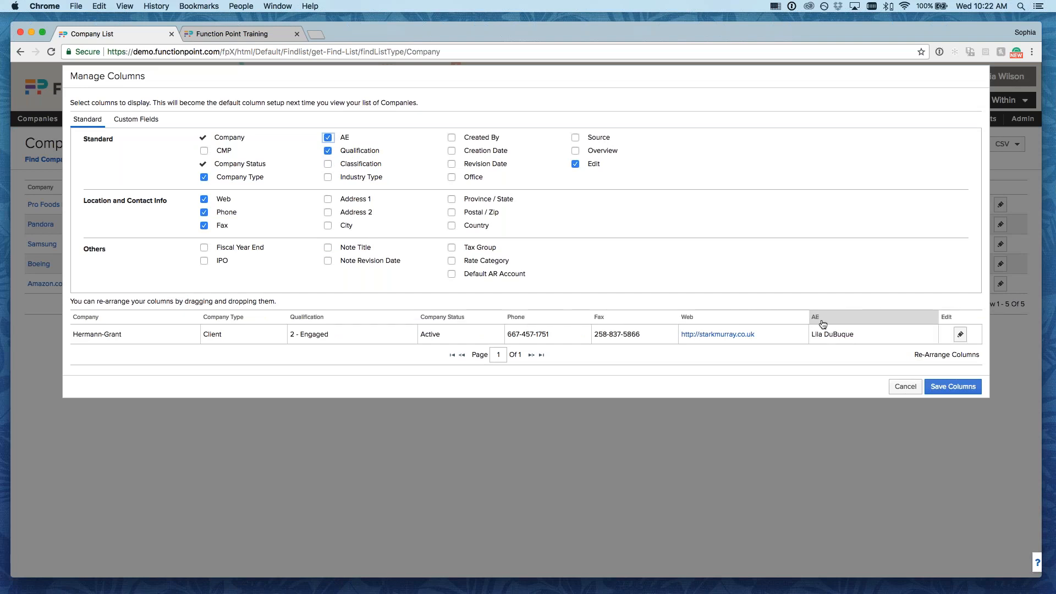
left_click(951, 387)
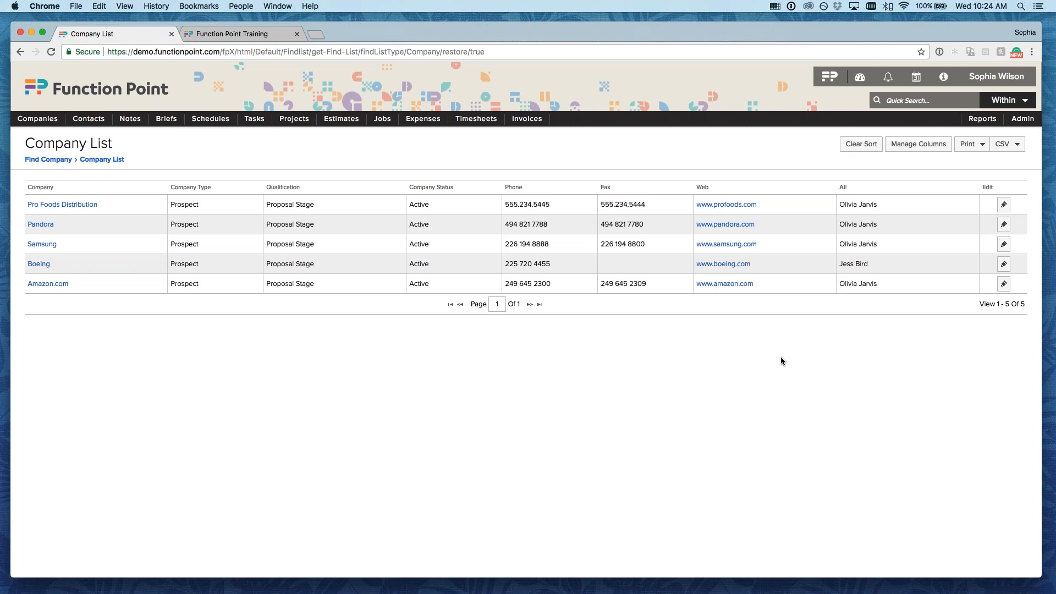
Step: Start a new estimate from the Boeing company record and name it "New Boeing Website"
left_click(39, 264)
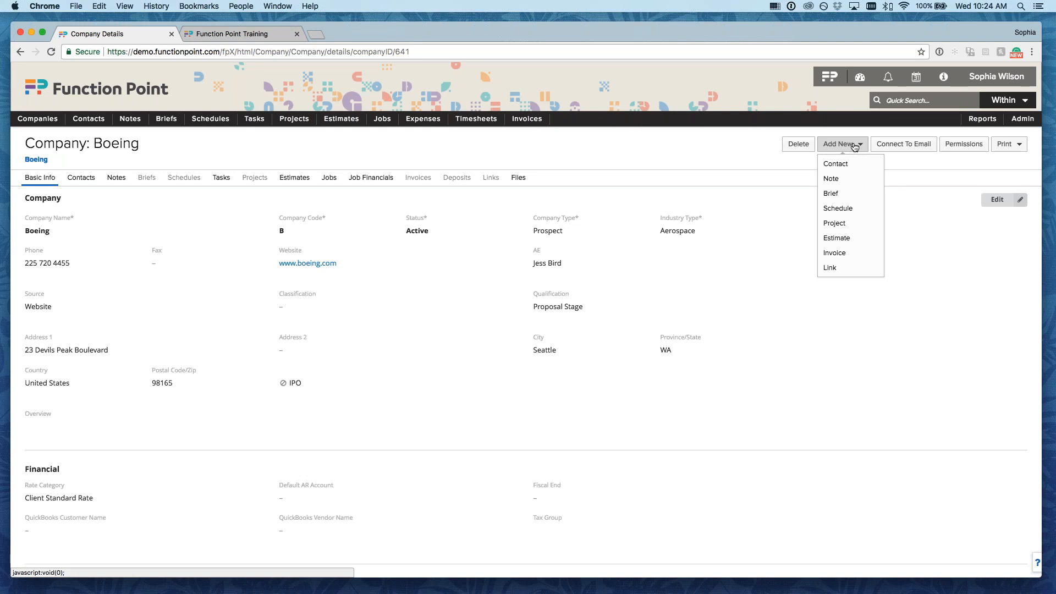
left_click(843, 242)
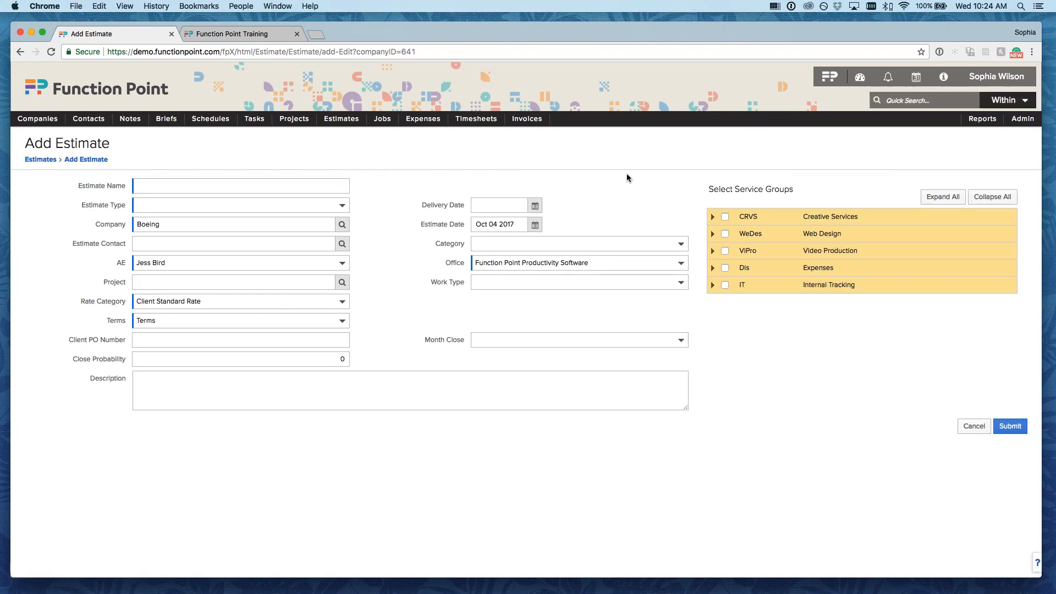
left_click(153, 187)
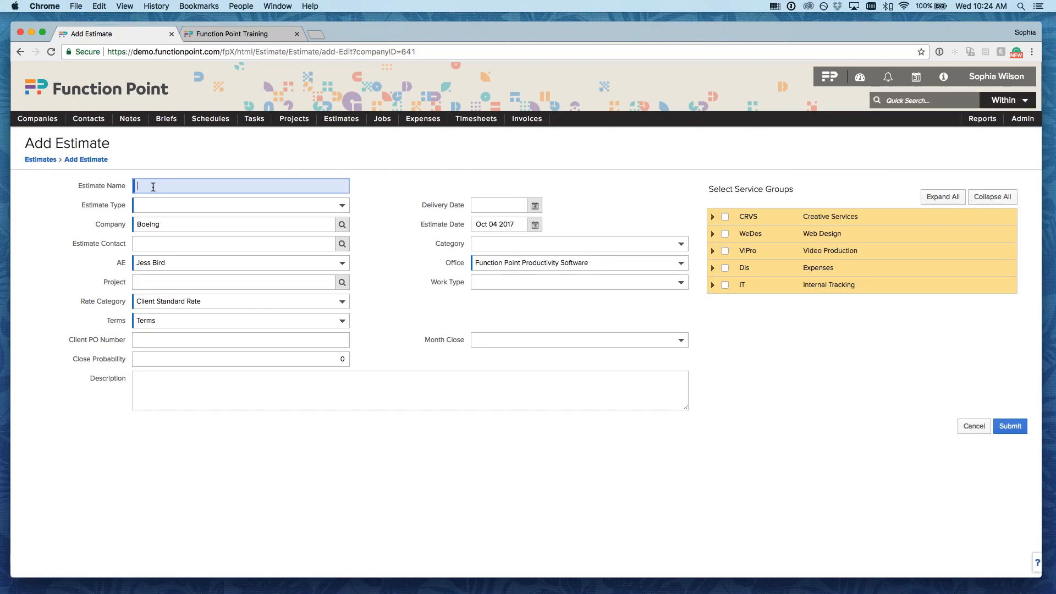
type("New Boeing Website")
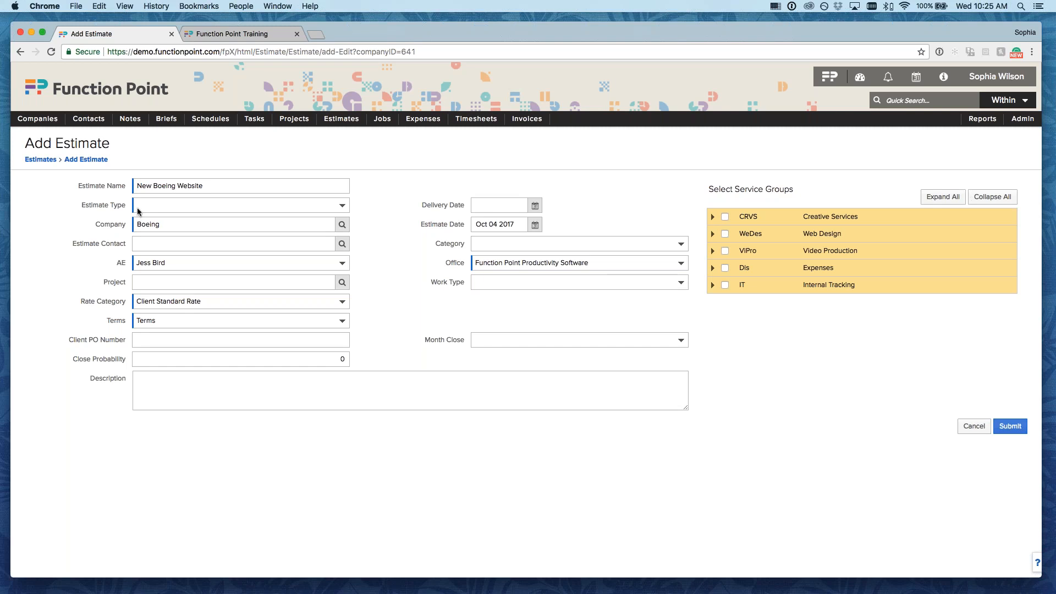
Step: Set the estimate type to Website and choose the Boeing contact as the estimate contact
left_click(253, 207)
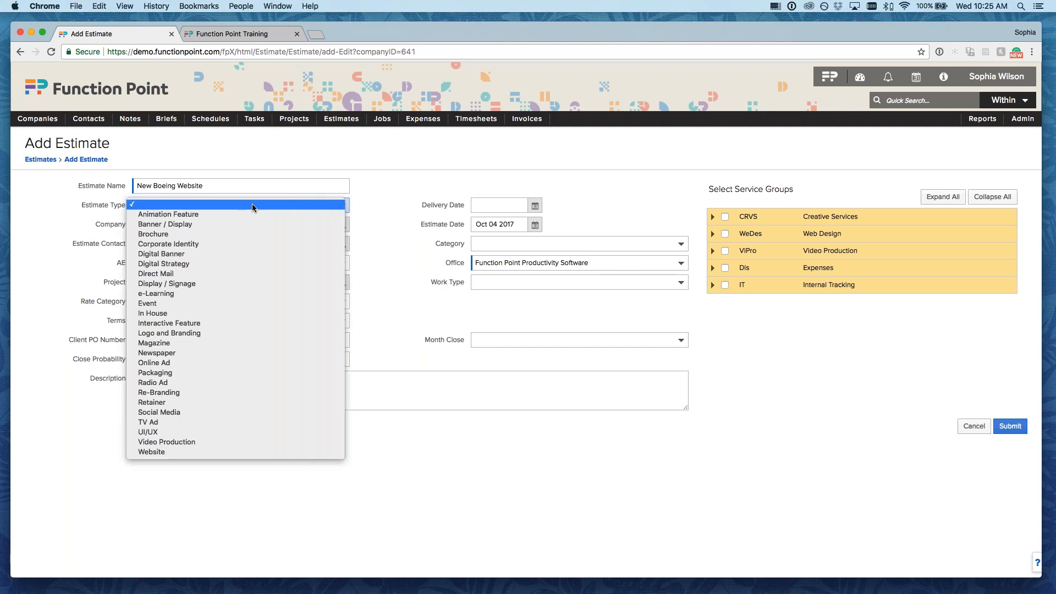
left_click(184, 452)
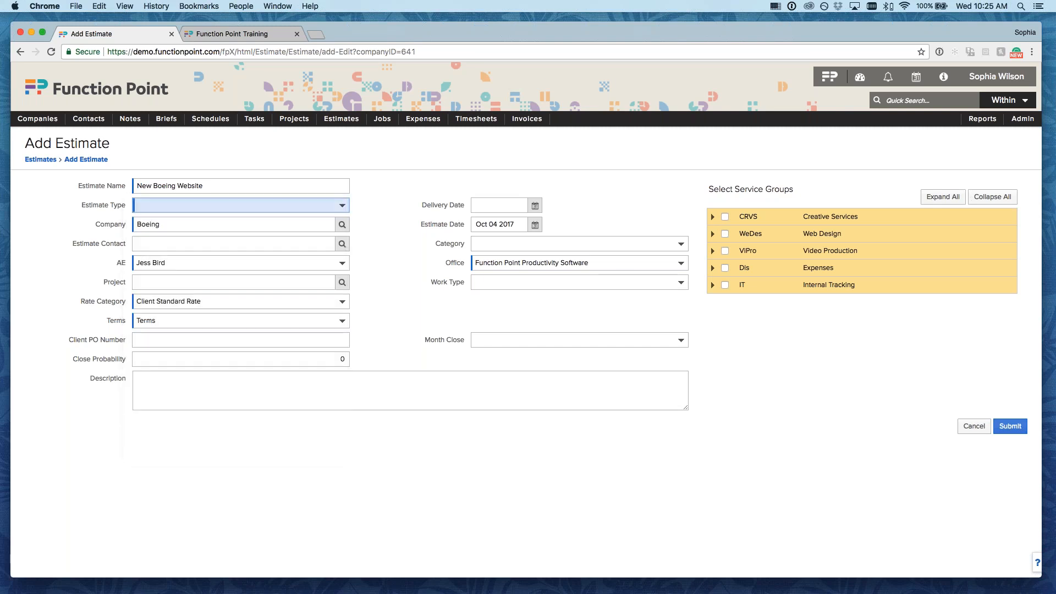
left_click(346, 243)
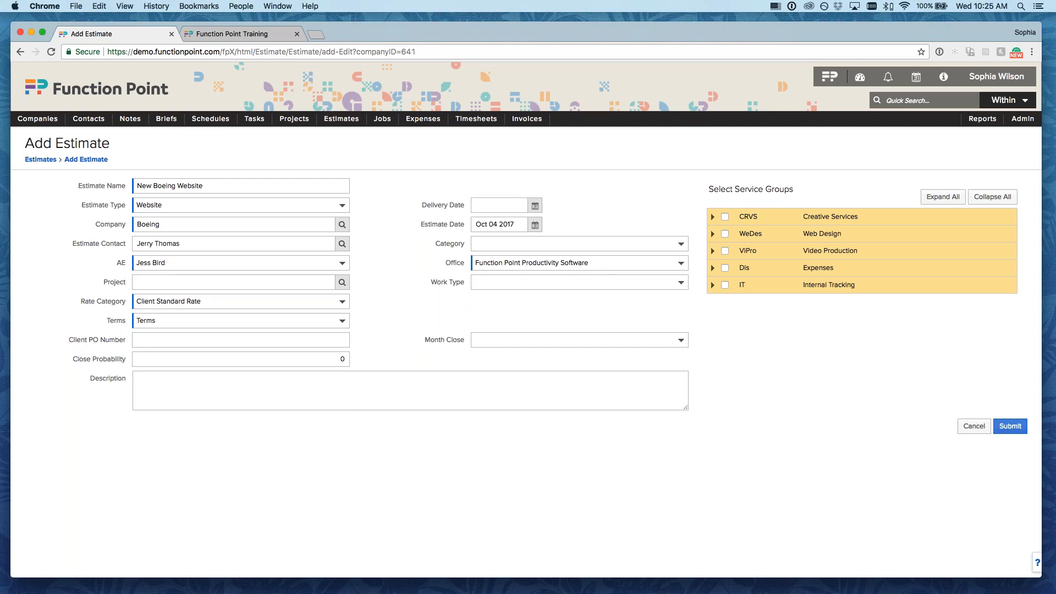
Step: Set the estimate's delivery date to Dec 31 2017, its category to Fixed Price and its work type to Media
left_click(535, 206)
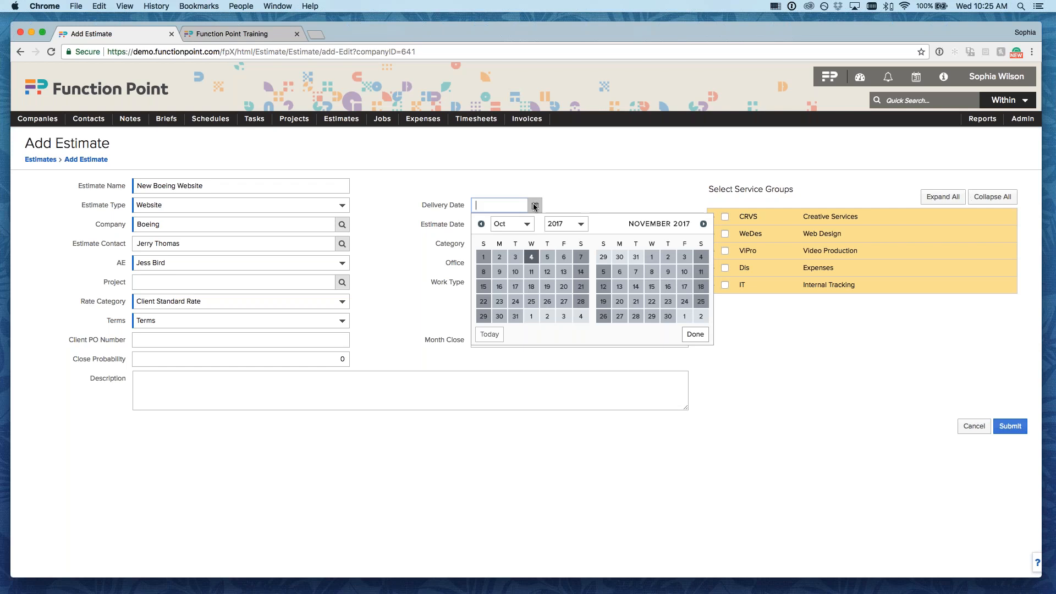
left_click(703, 223)
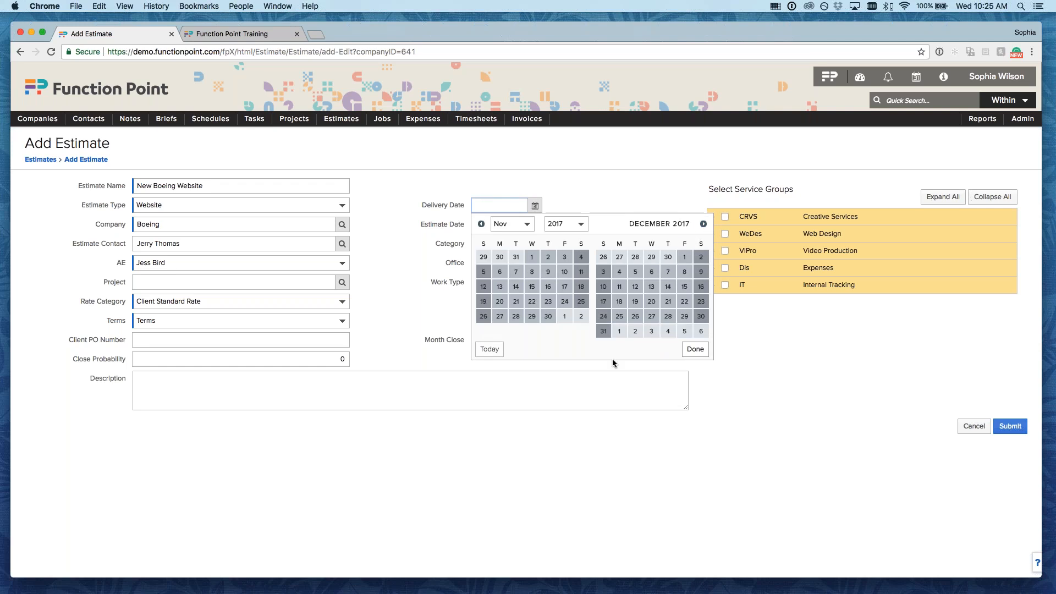
left_click(603, 331)
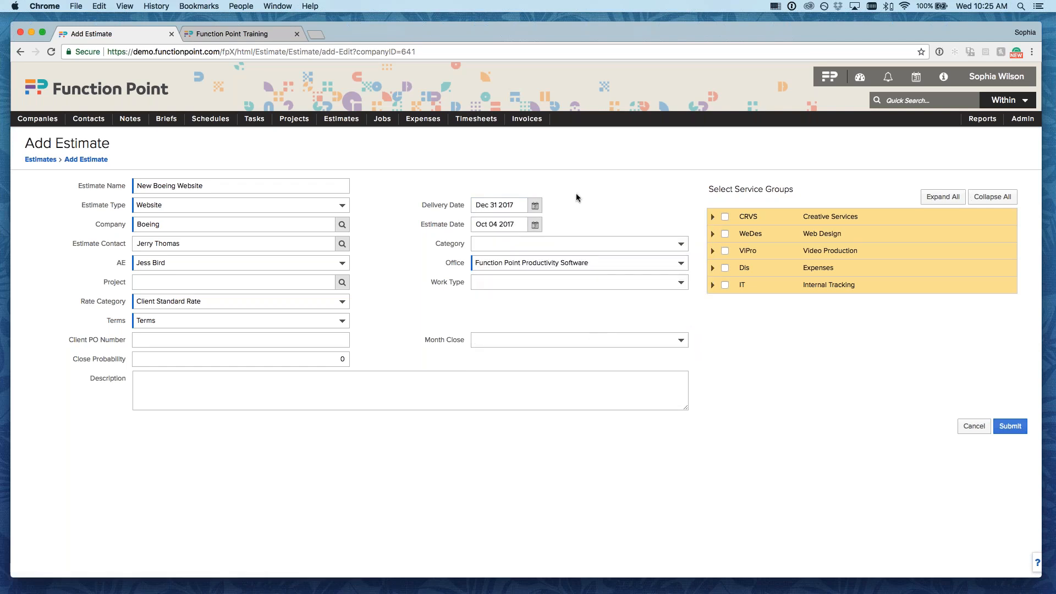
left_click(585, 246)
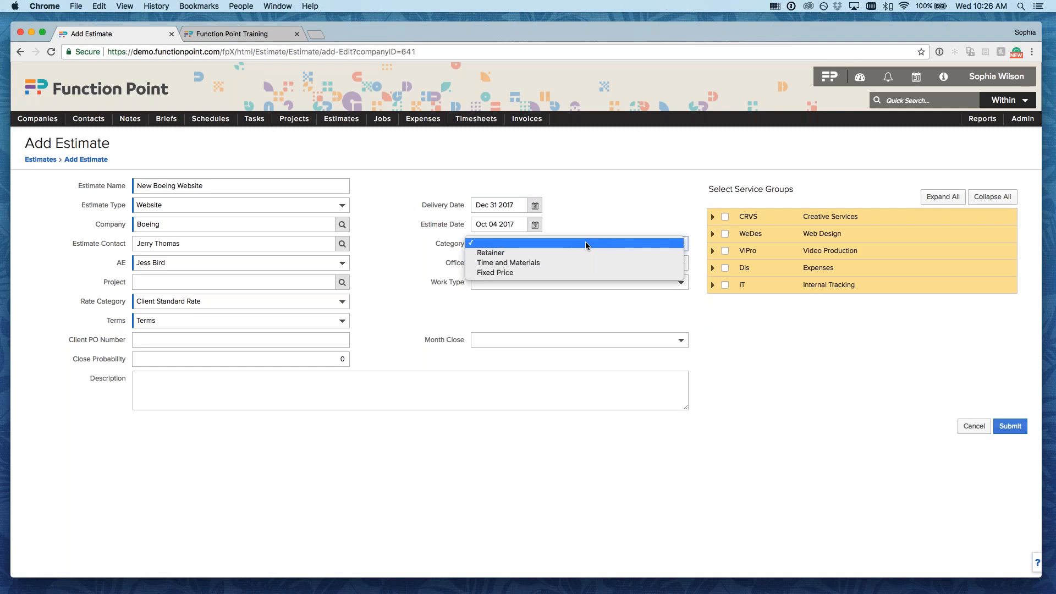
left_click(569, 272)
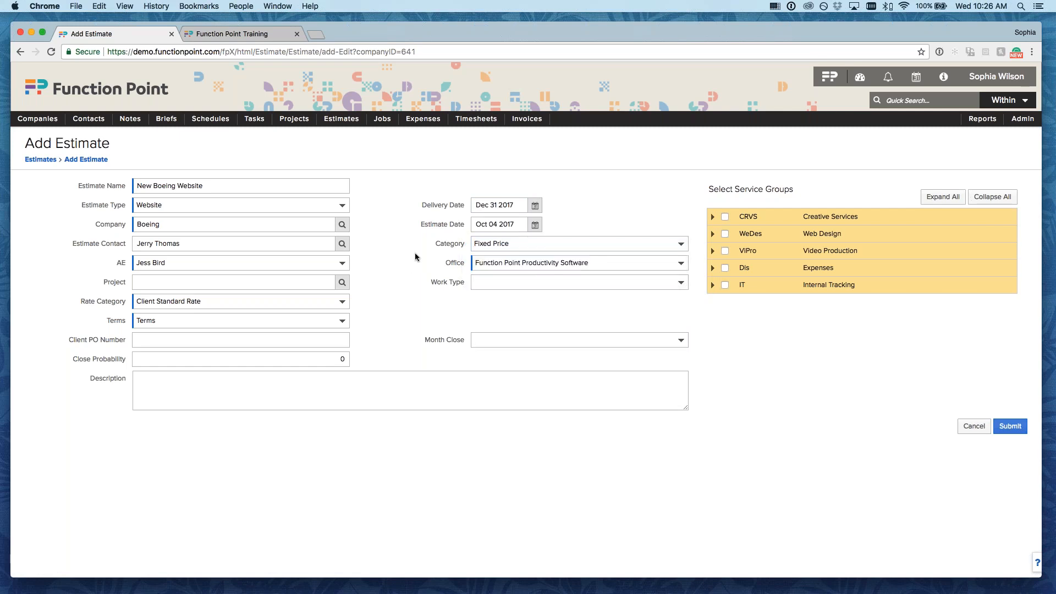
left_click(532, 282)
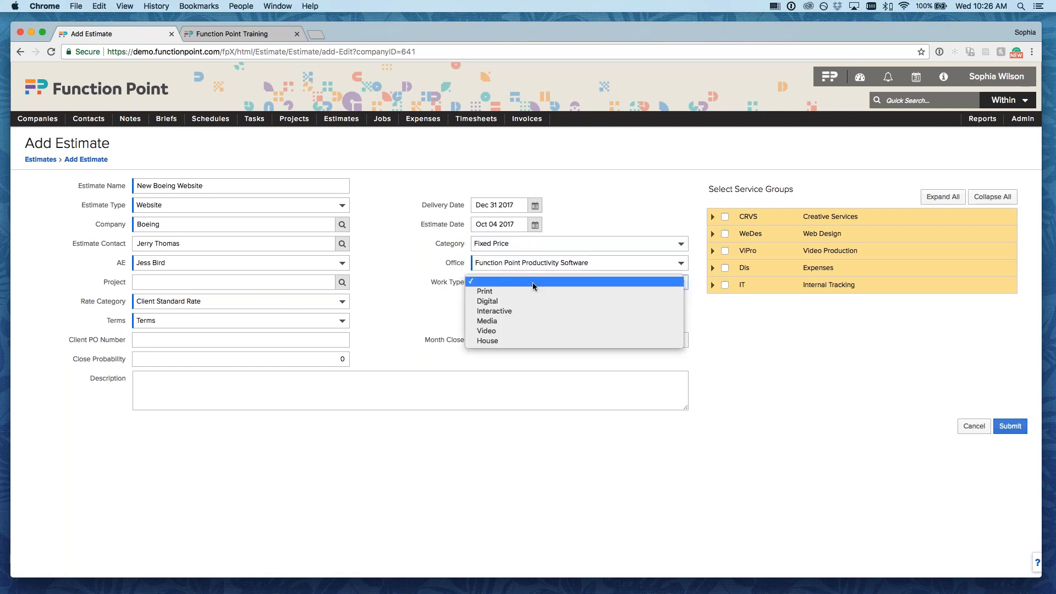
left_click(510, 320)
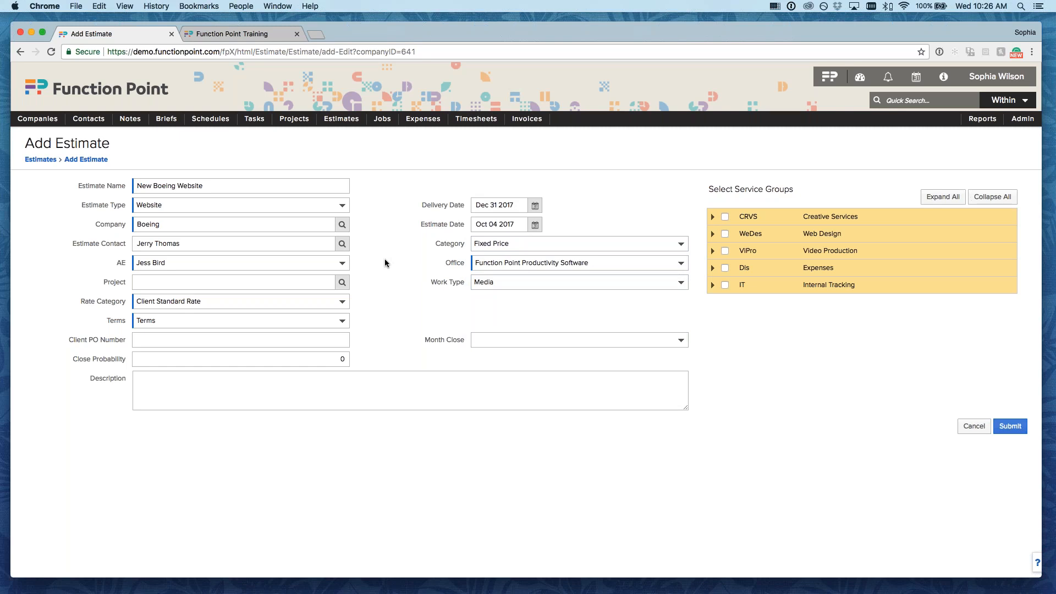
Step: Set the estimate's month close to October and its close probability to 80, leaving the description empty
left_click_drag(70, 359, 127, 359)
left_click_drag(480, 334, 480, 341)
left_click(530, 339)
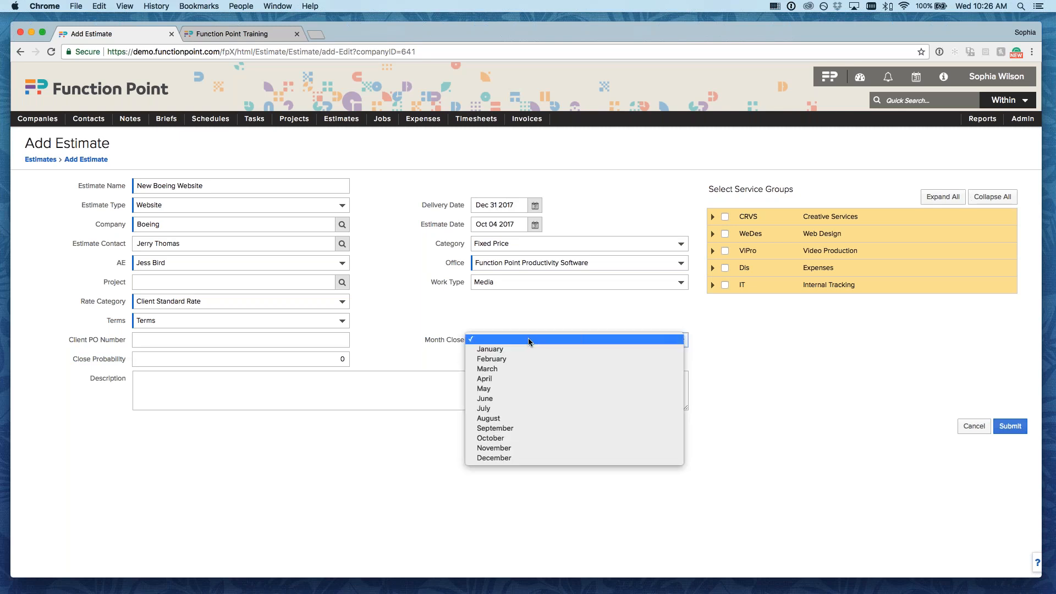
left_click(526, 438)
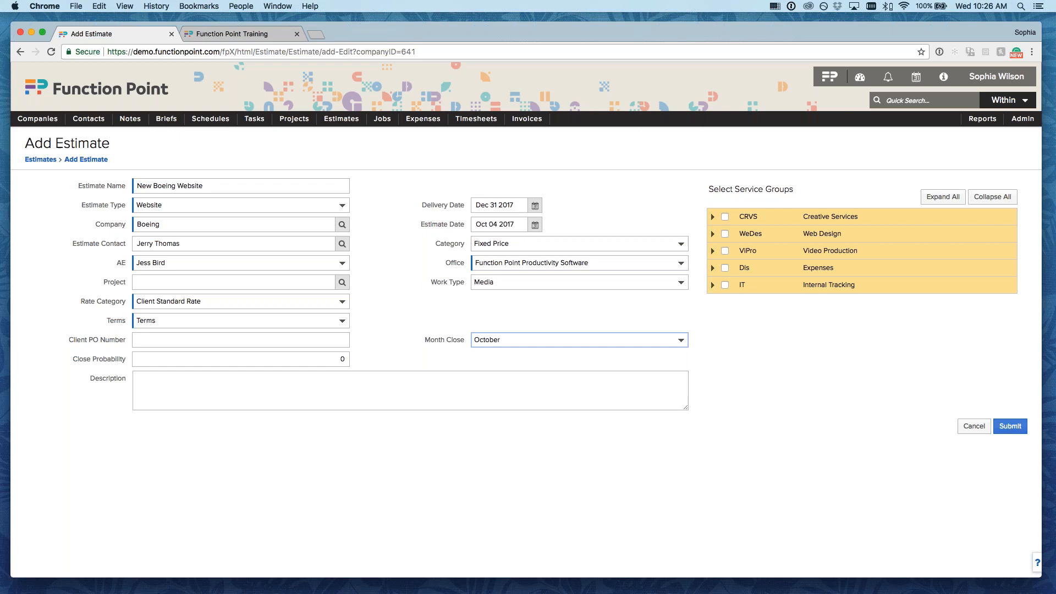
key("Tab")
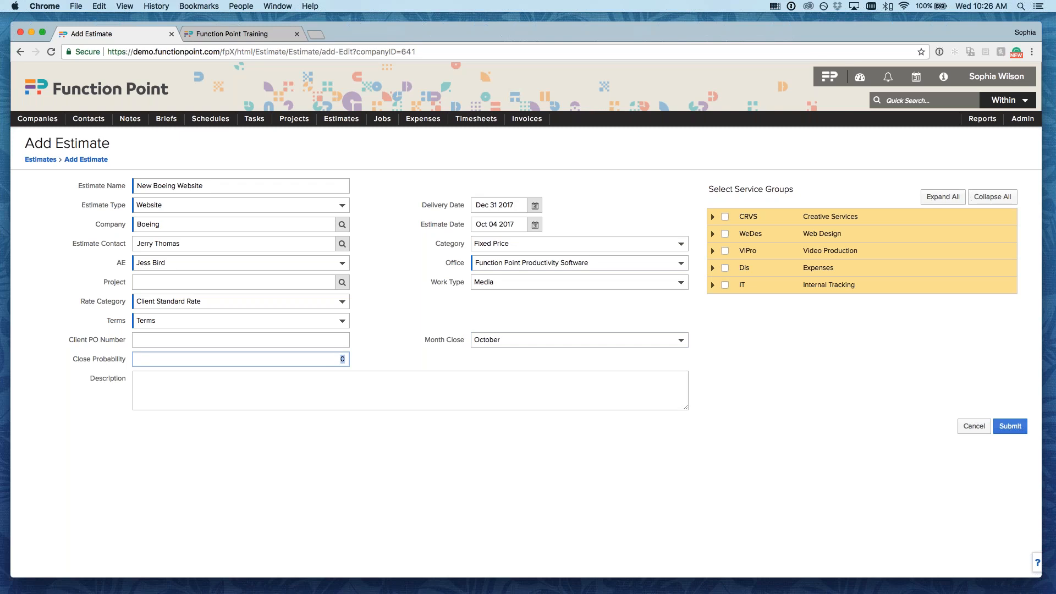
type("80")
left_click(355, 324)
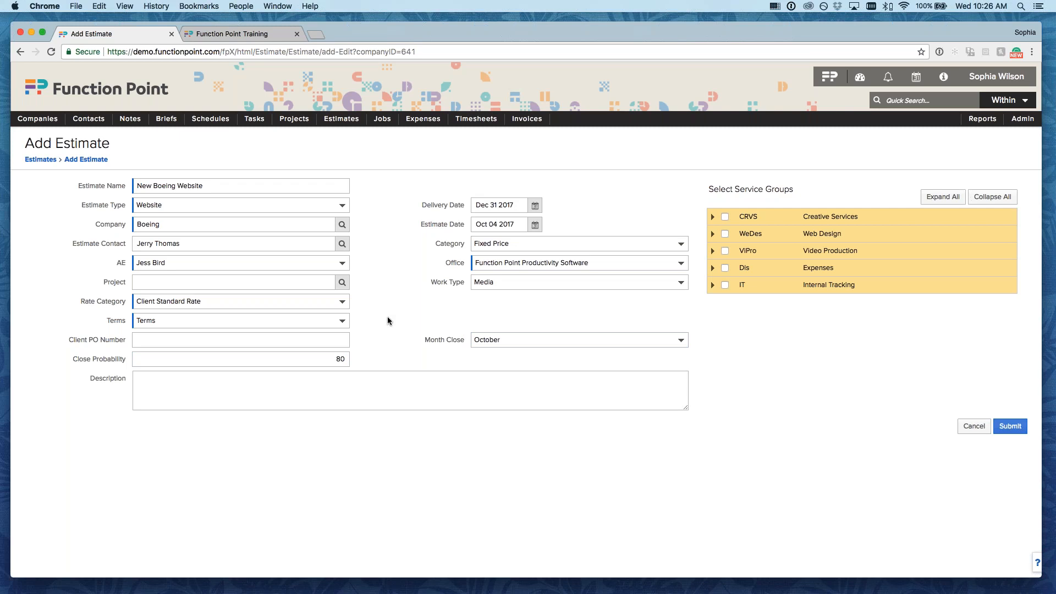
left_click(333, 358)
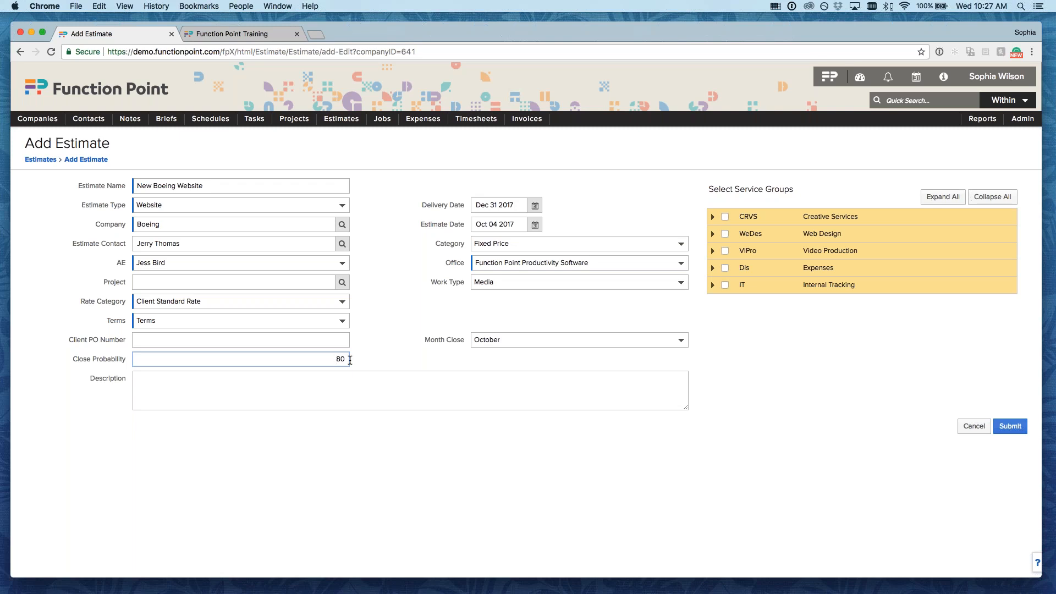
left_click(271, 380)
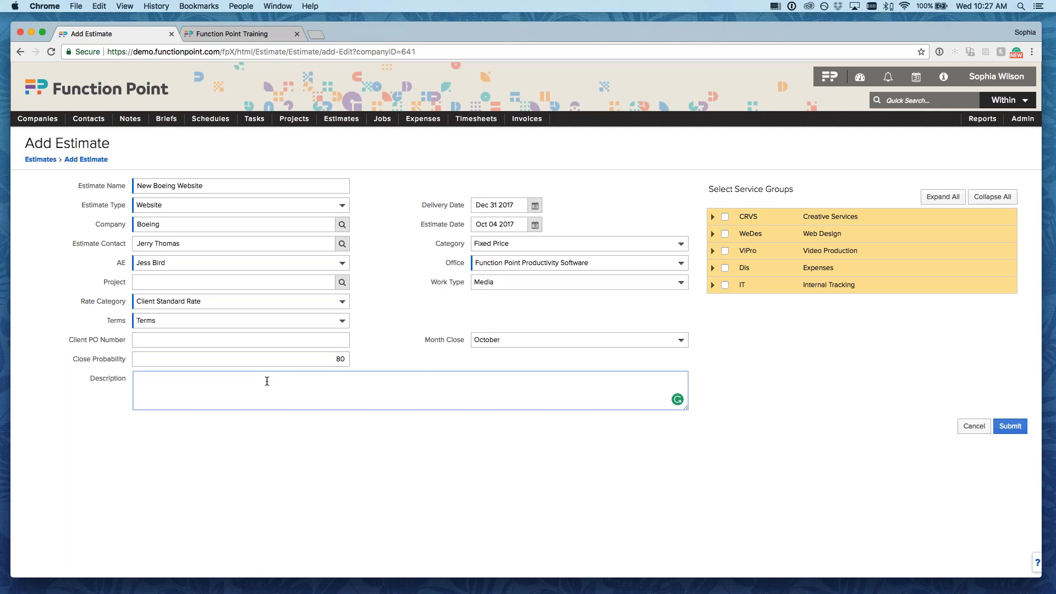
left_click(790, 346)
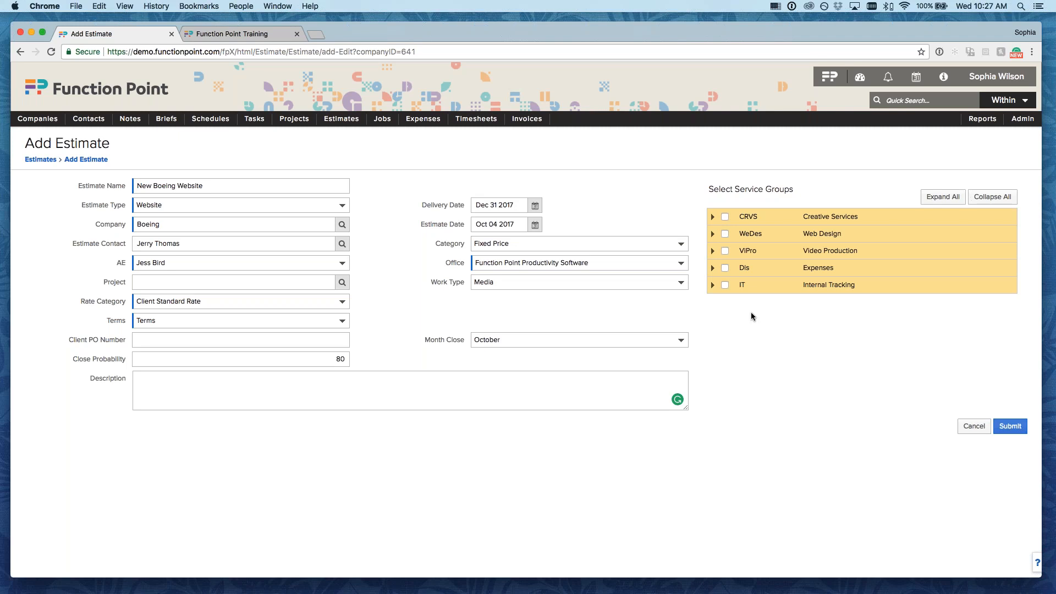
Step: Include the Client Management service from the Creative Services group and submit the new estimate
left_click(712, 218)
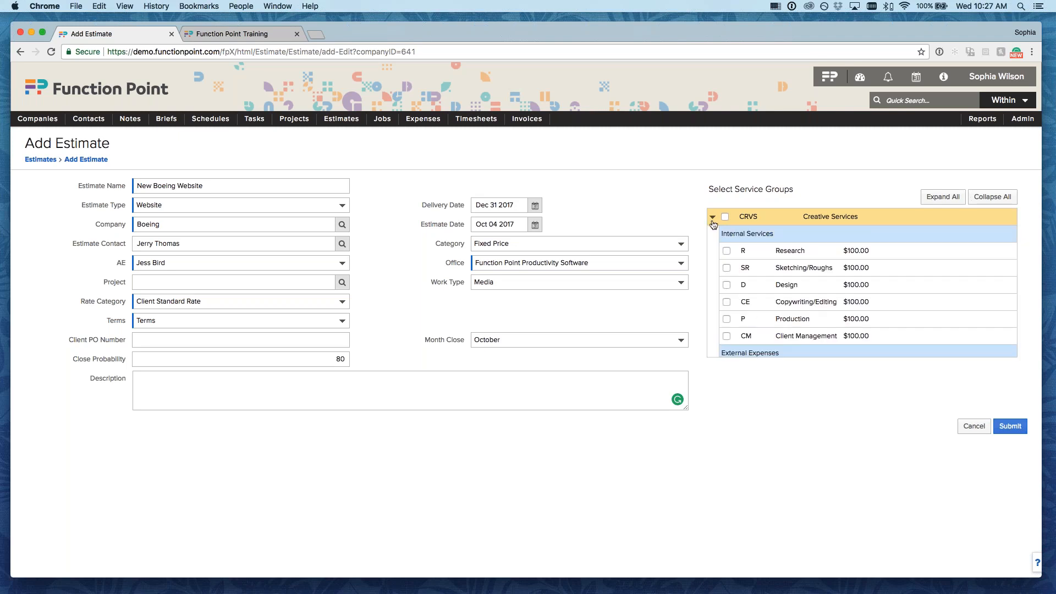
scroll(776, 264, "down", 3)
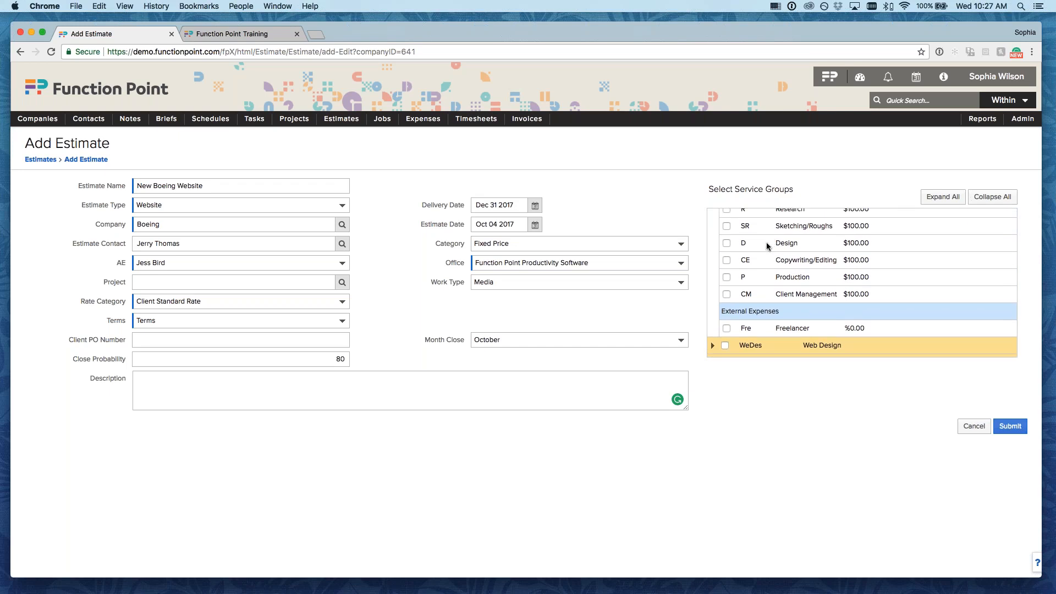
left_click(726, 295)
scroll(787, 273, "up", 3)
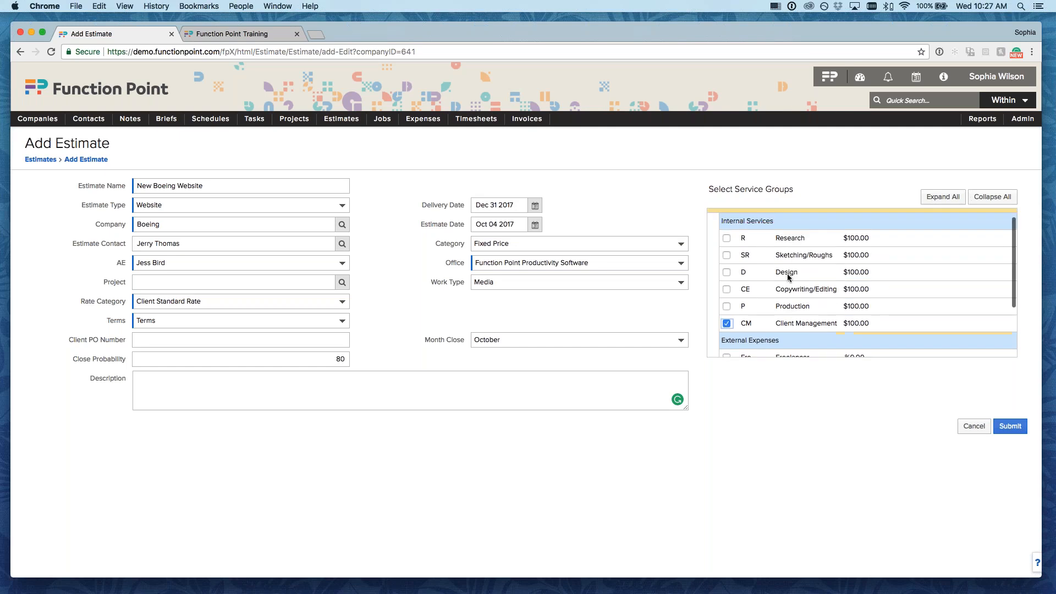
left_click(1014, 431)
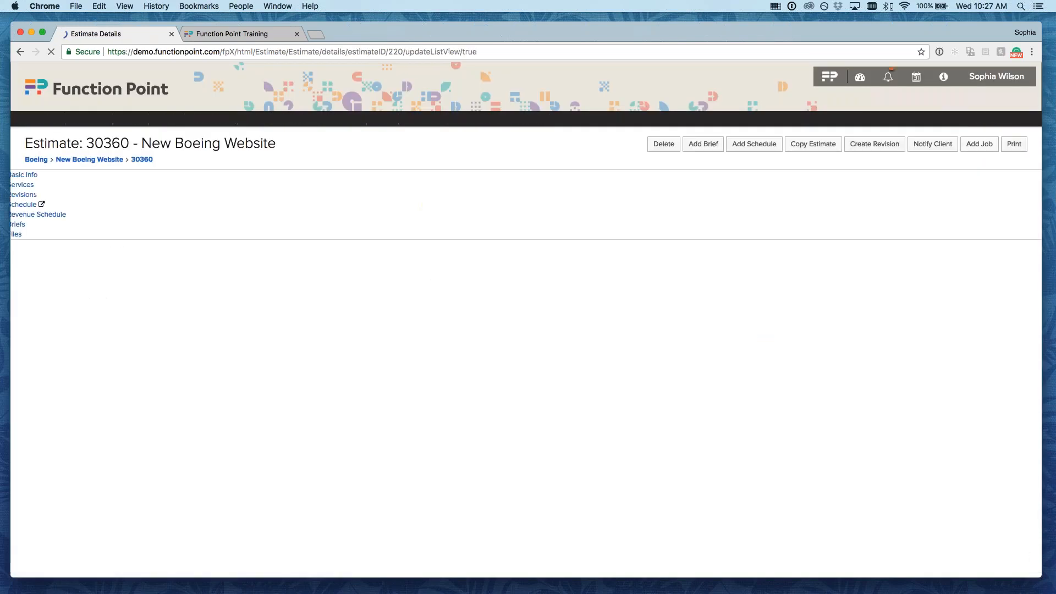
Step: Set the Client Management service's override amount to 100000 and save the estimate's services
left_click(761, 302)
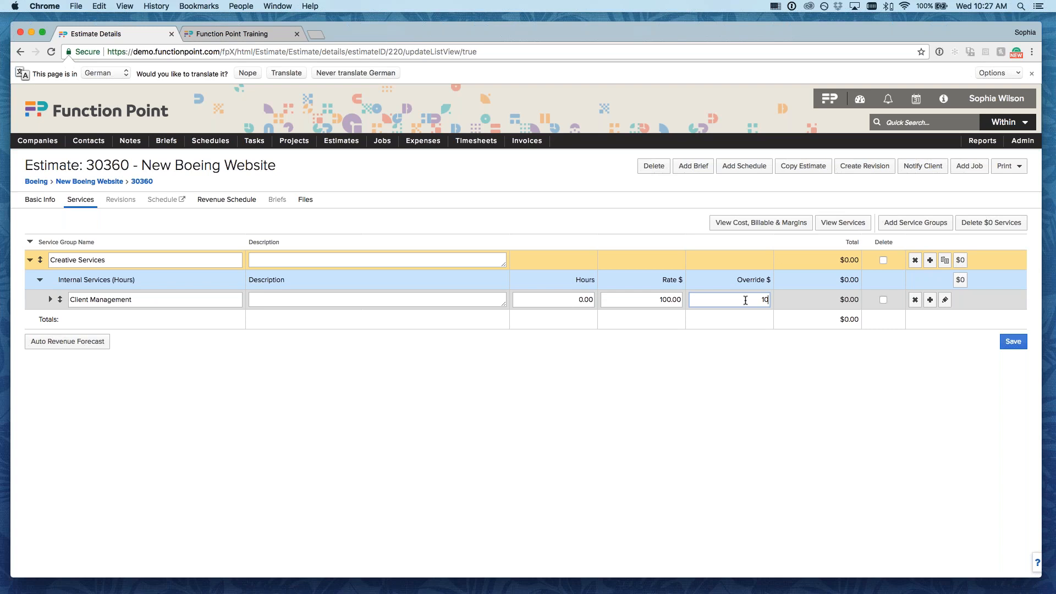
type("0000")
left_click(764, 398)
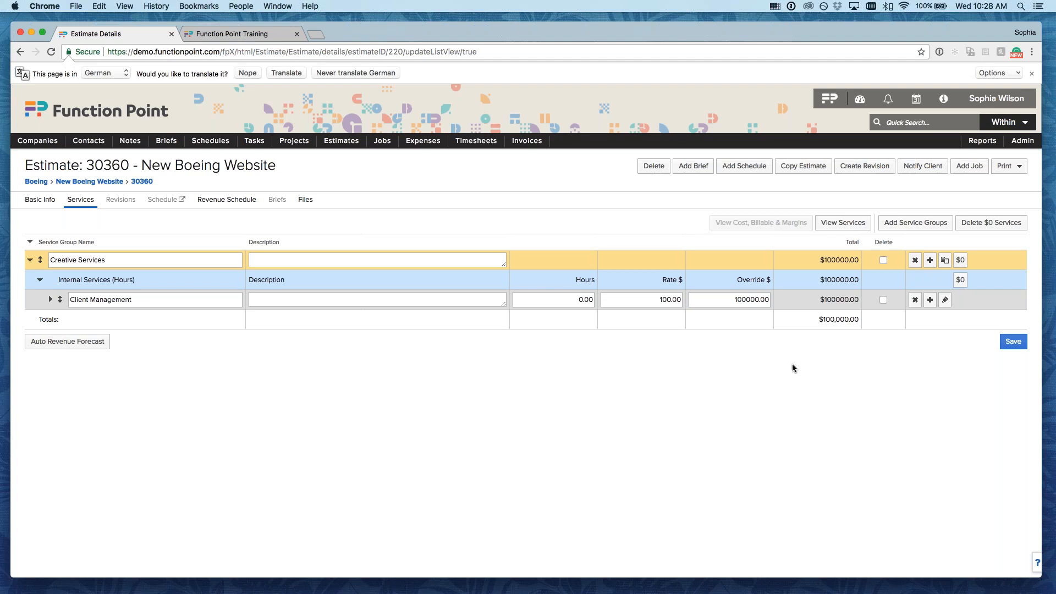
left_click(1013, 341)
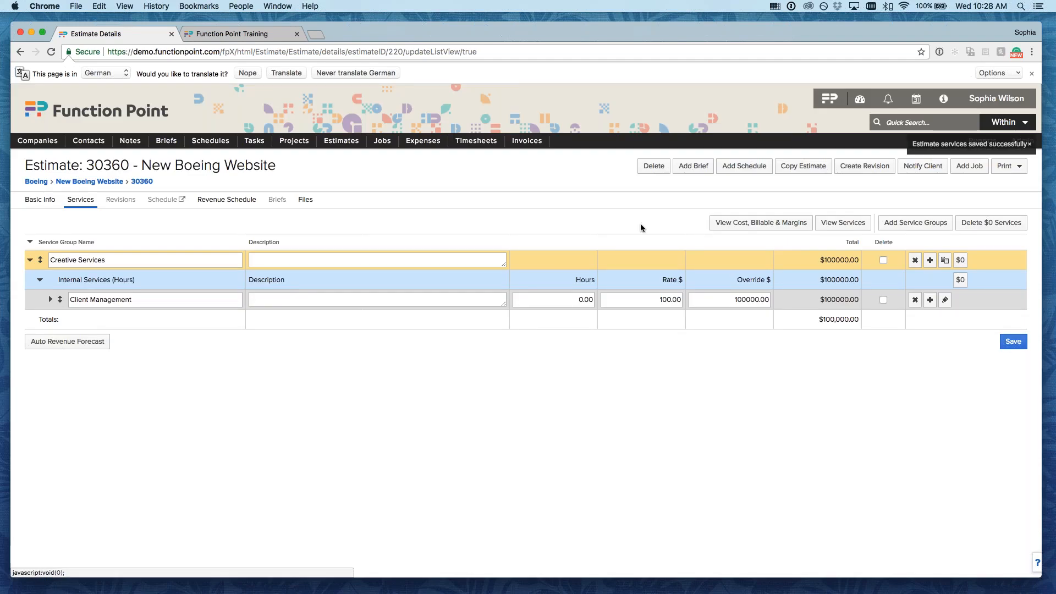
left_click(1014, 168)
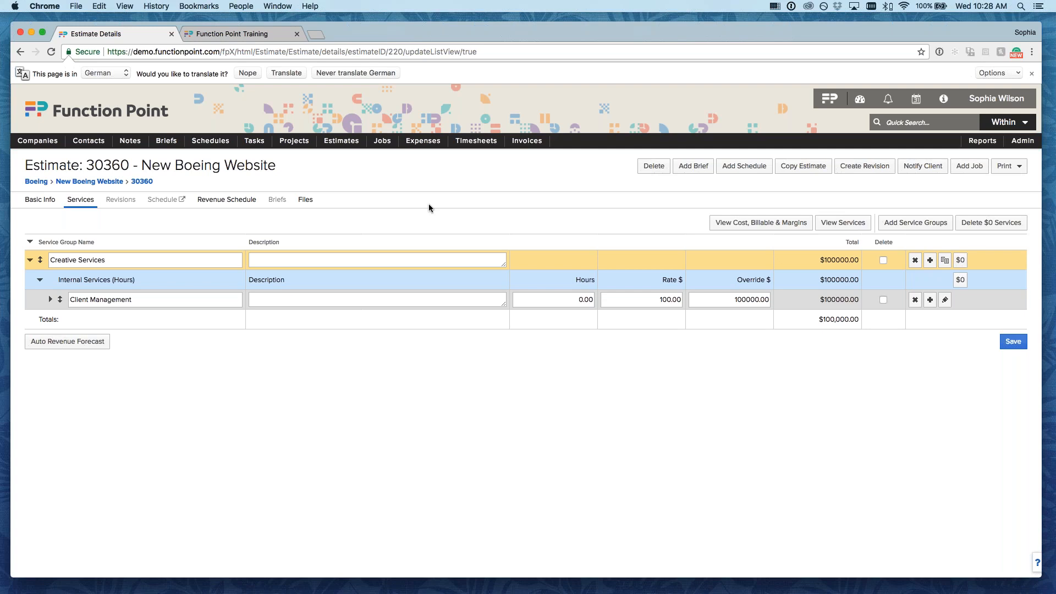
Step: Change the approval status to Submitted in the estimate's basic info and dismiss the page translation offer
left_click(40, 202)
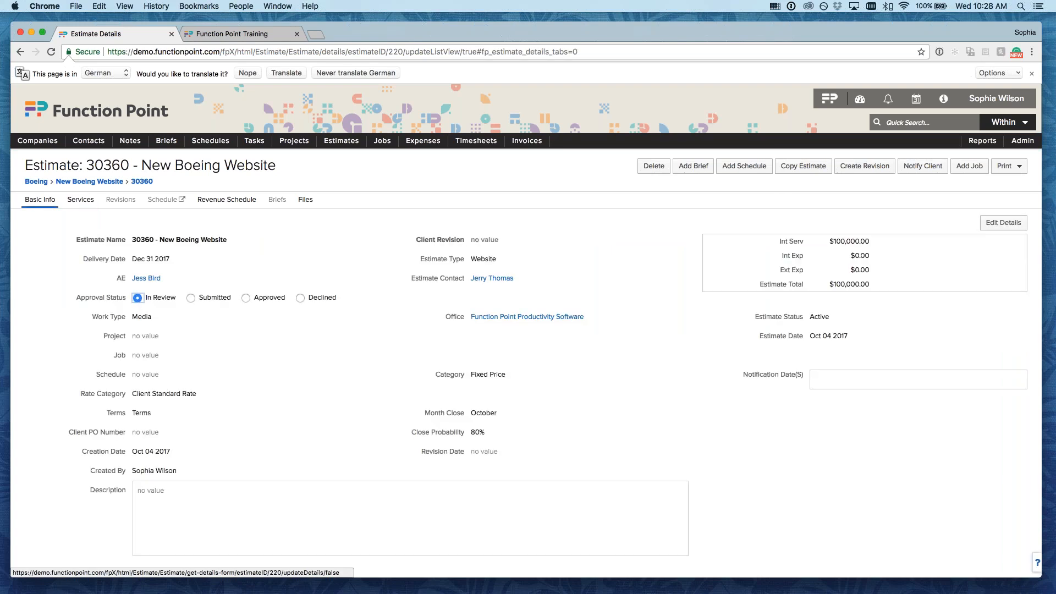
left_click_drag(76, 302, 126, 303)
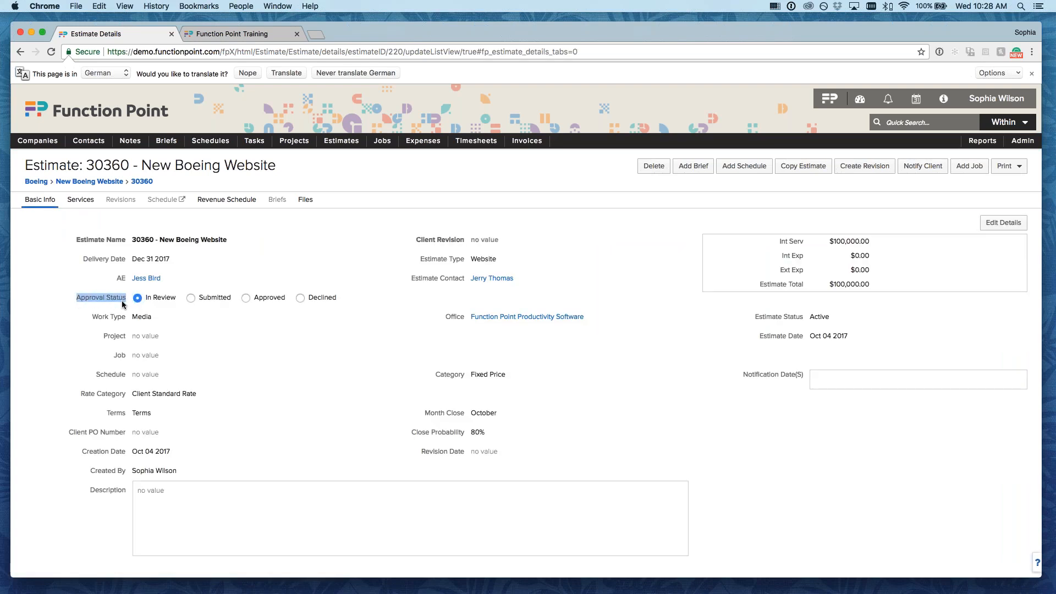
left_click(257, 374)
left_click(191, 299)
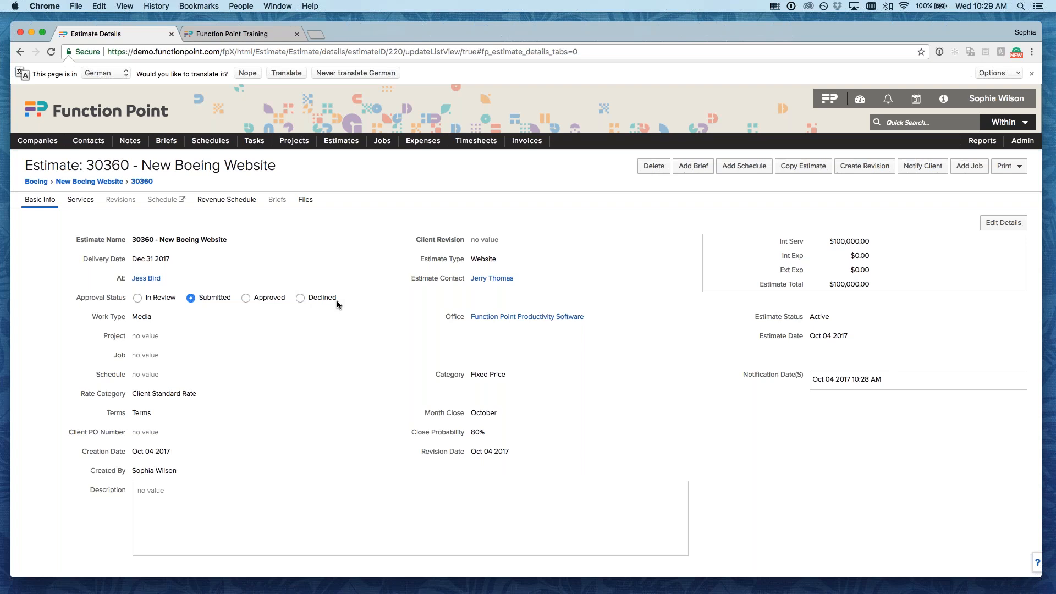
left_click(1031, 73)
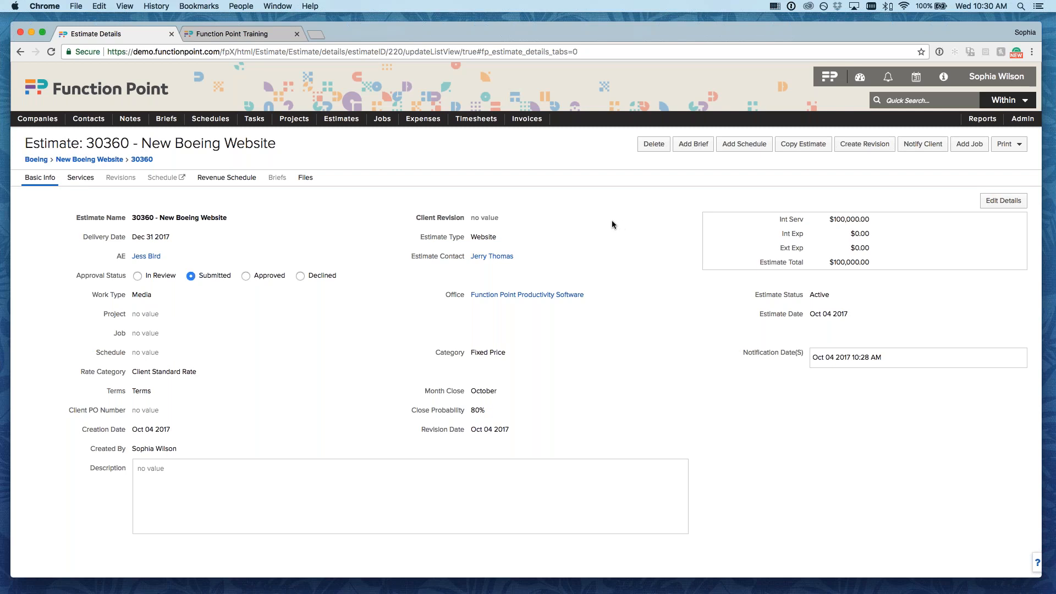
Step: Open the estimate search form and look over its status, close probability and month close filters, keeping the status Active
mouse_move(341, 123)
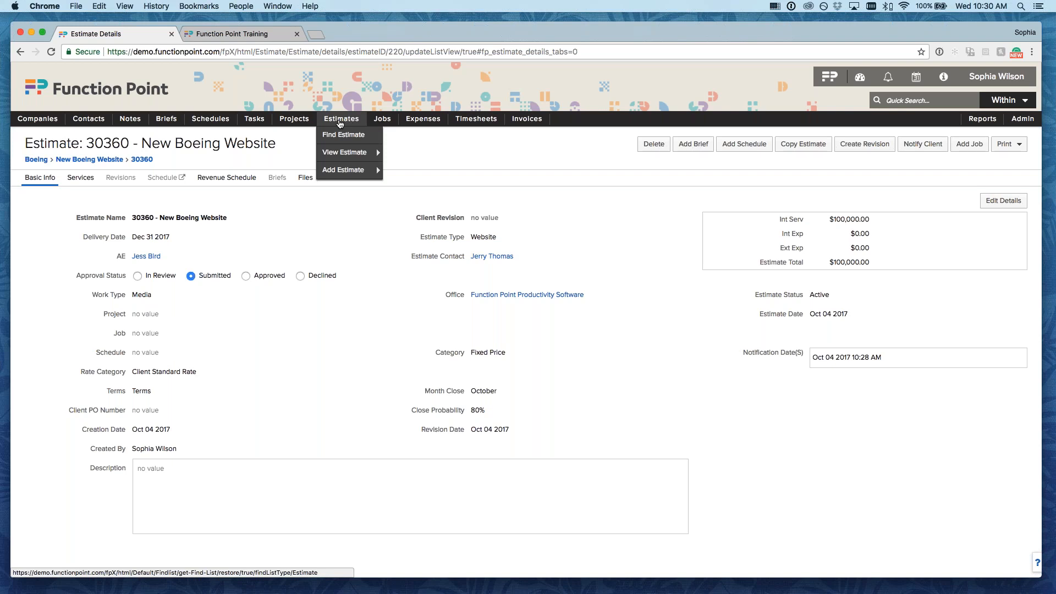
left_click(341, 137)
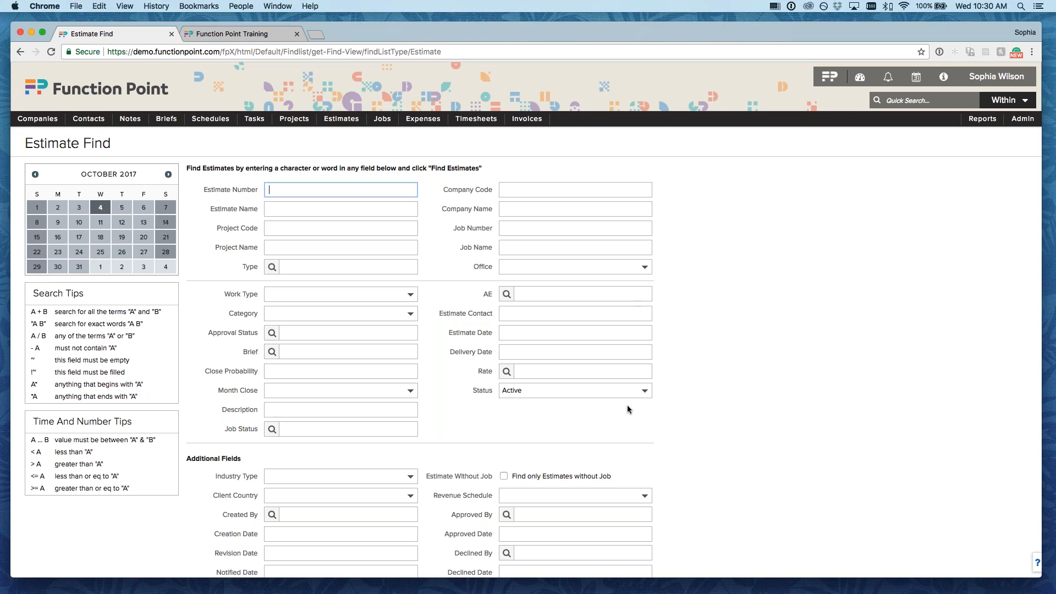
left_click(602, 389)
left_click(602, 389)
key("Return")
left_click_drag(205, 373, 264, 373)
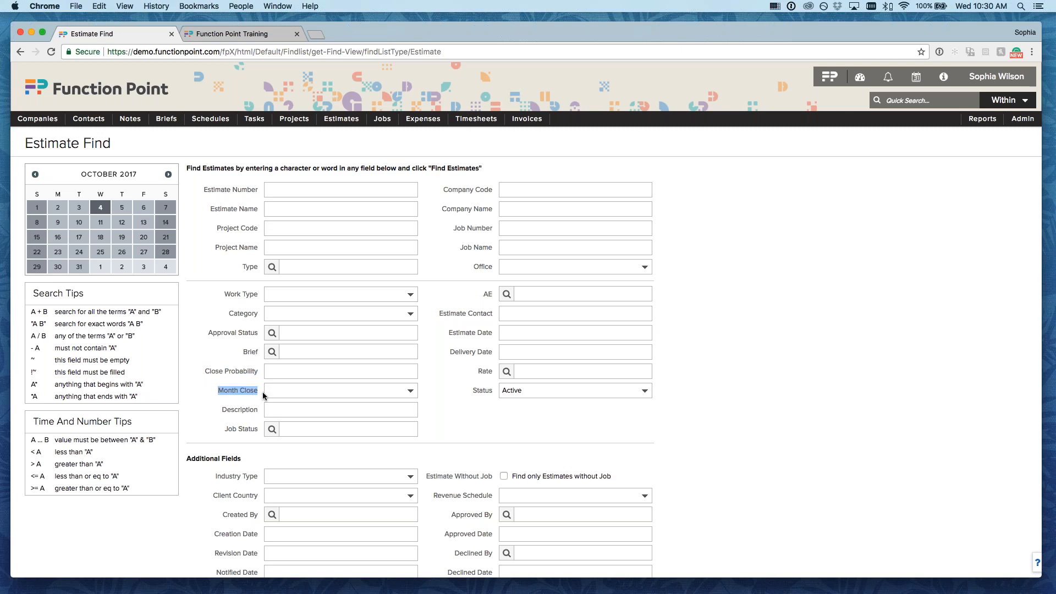
left_click(222, 359)
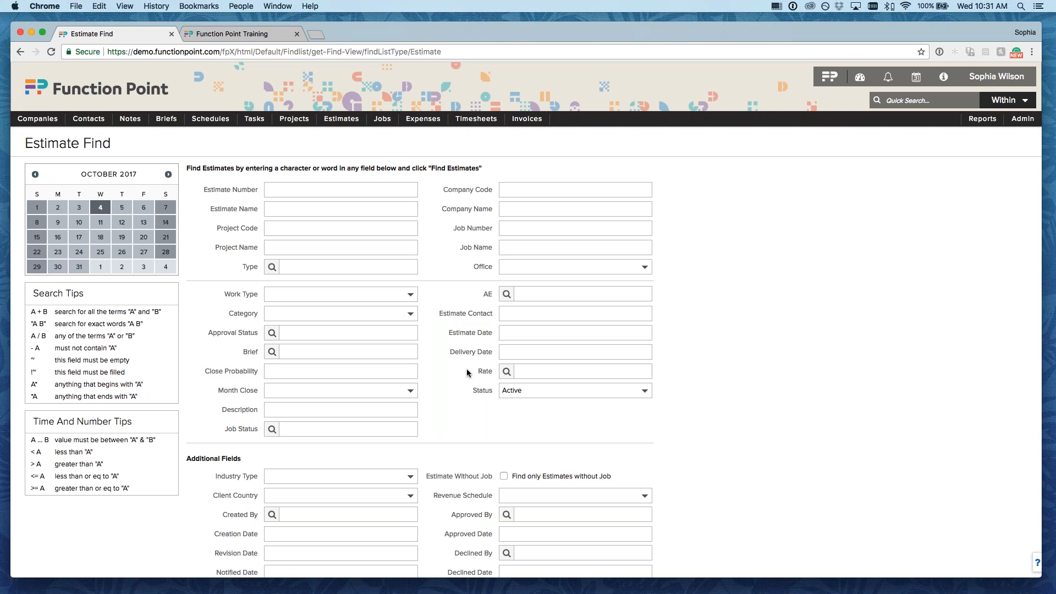
Step: Filter the estimate search by the Submitted approval status and find the active estimates
scroll(467, 373, "down", 1)
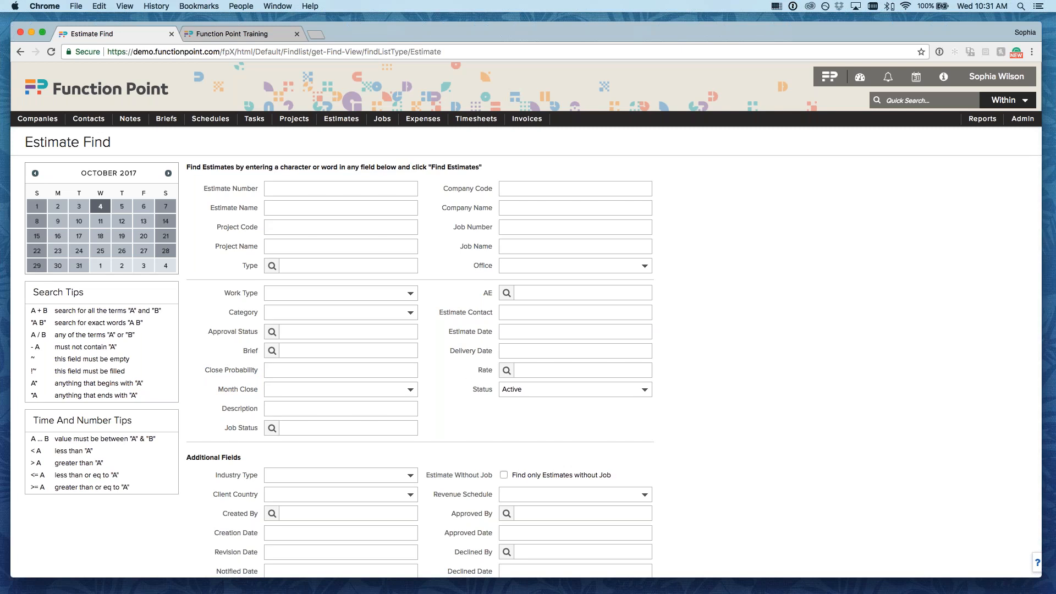
left_click(295, 333)
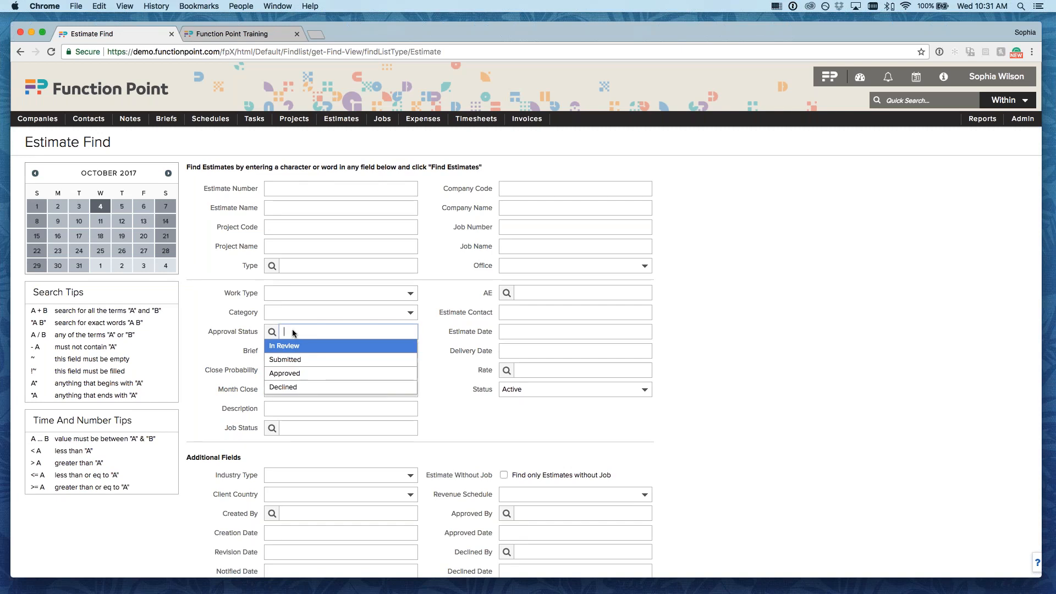
left_click(302, 361)
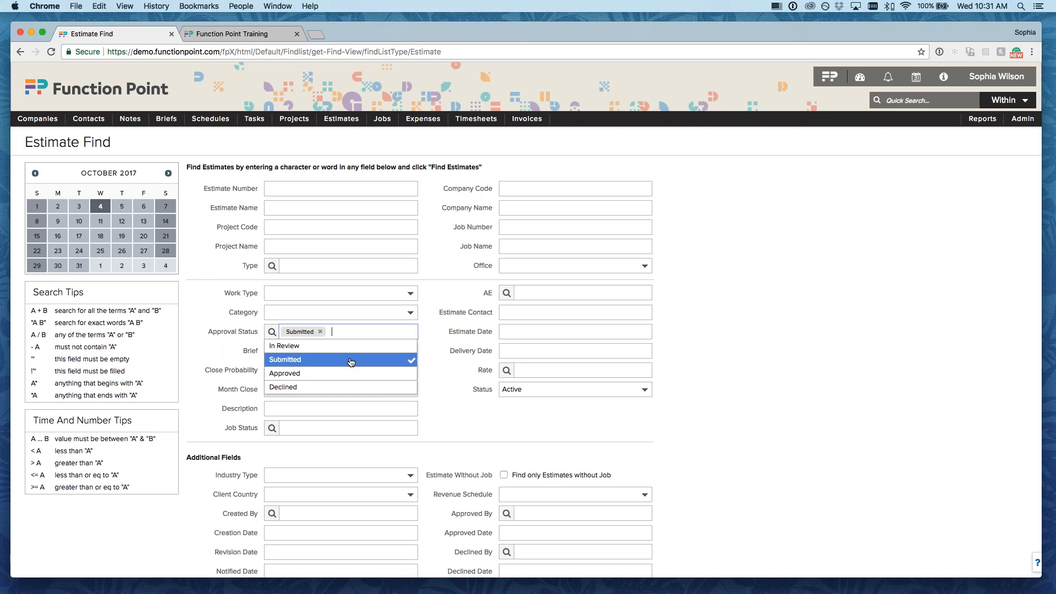
left_click(456, 353)
scroll(456, 352, "down", 1)
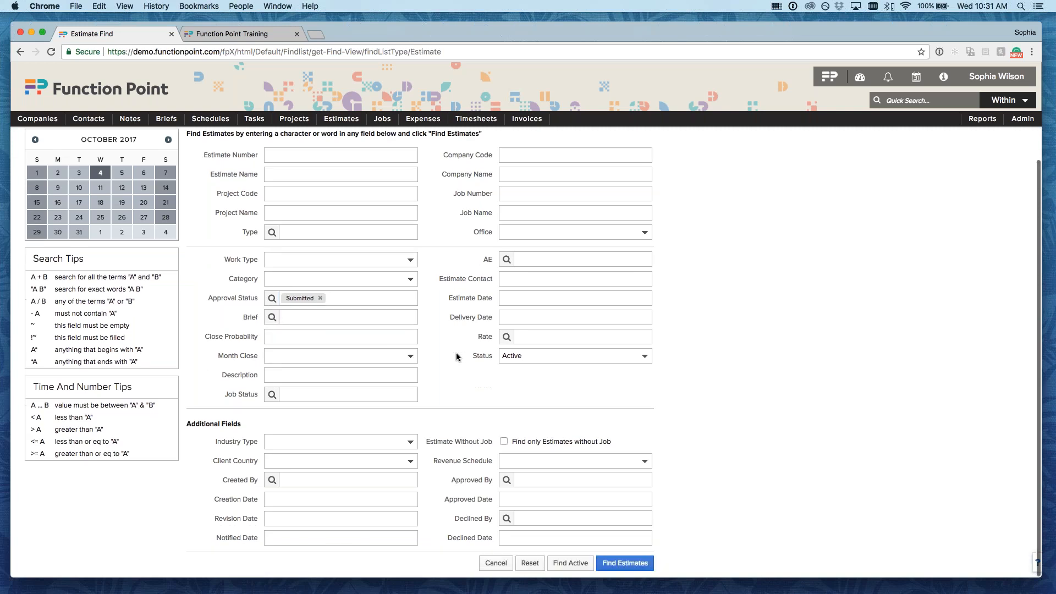
left_click(570, 564)
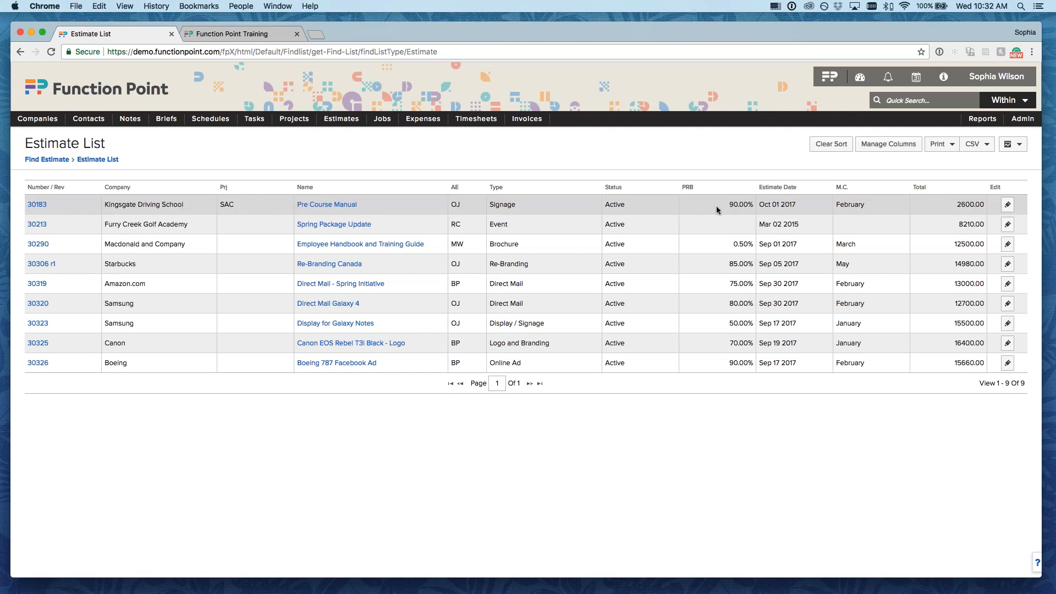
Step: Rearrange the estimate list columns so Estimate Date follows Total, and save the column setup
left_click(889, 145)
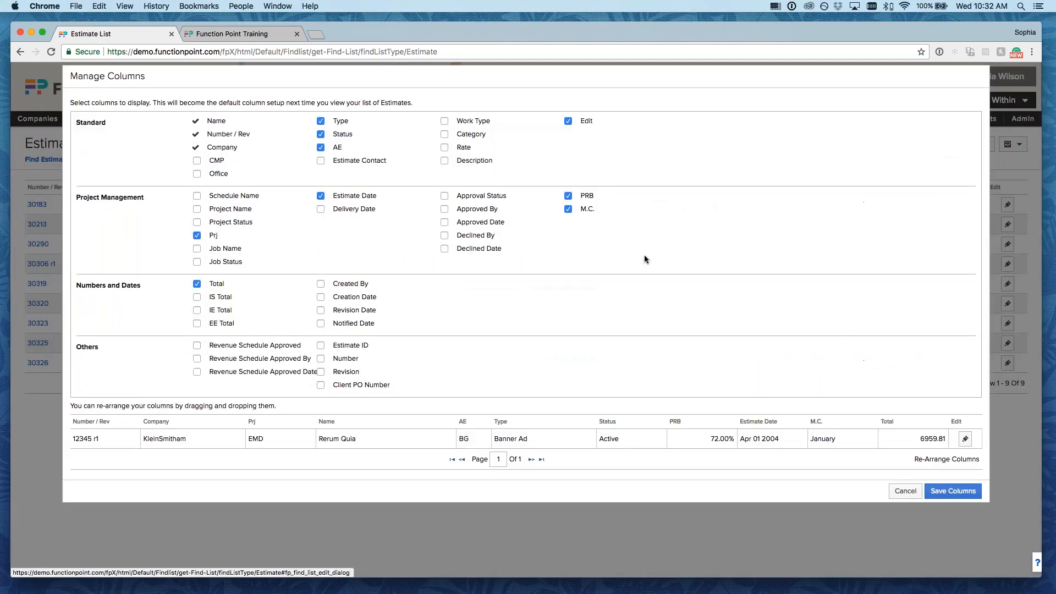
left_click_drag(752, 422, 891, 423)
left_click(957, 491)
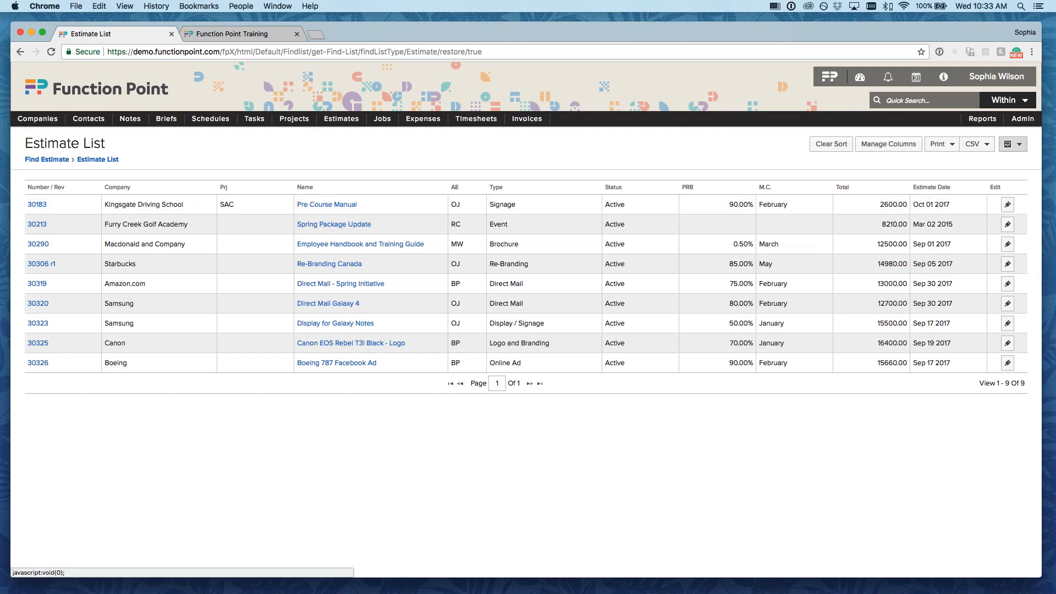
Step: Generate the Estimate List By Client Report for the listed estimates, then close the training page and the report
left_click(1013, 144)
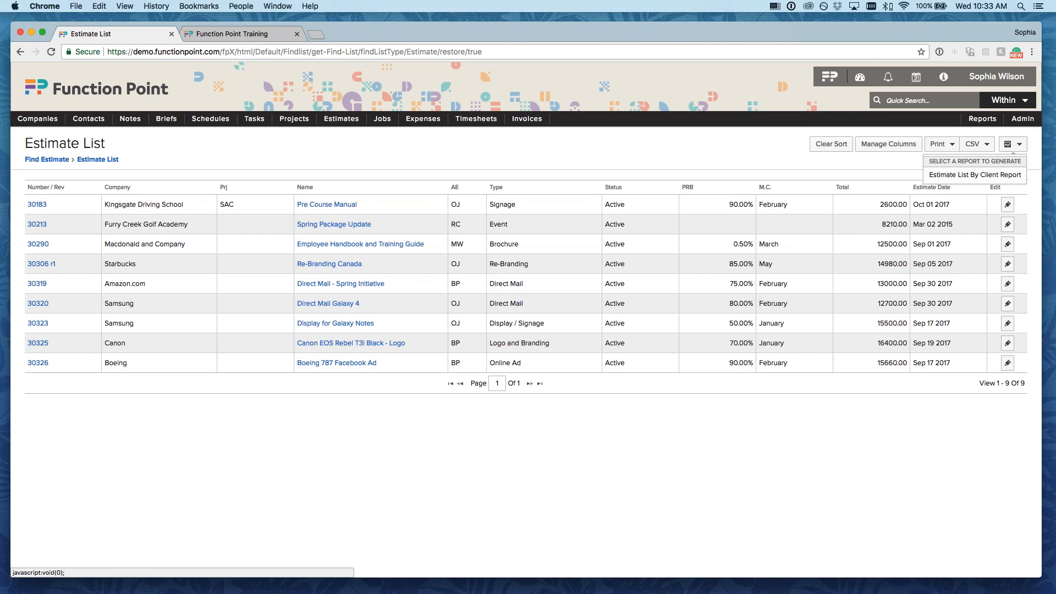
left_click(969, 175)
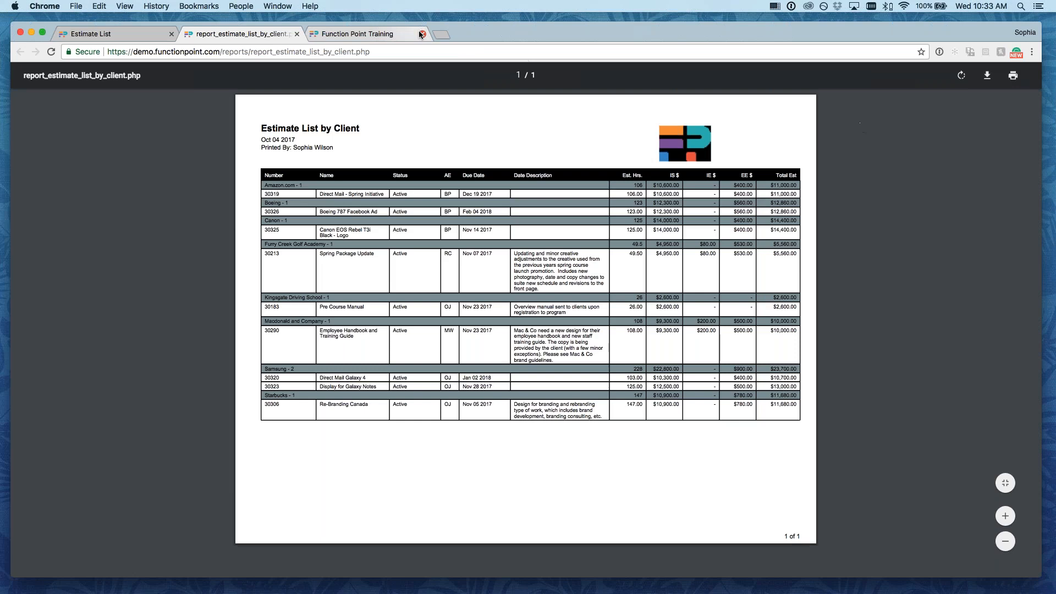
left_click(421, 33)
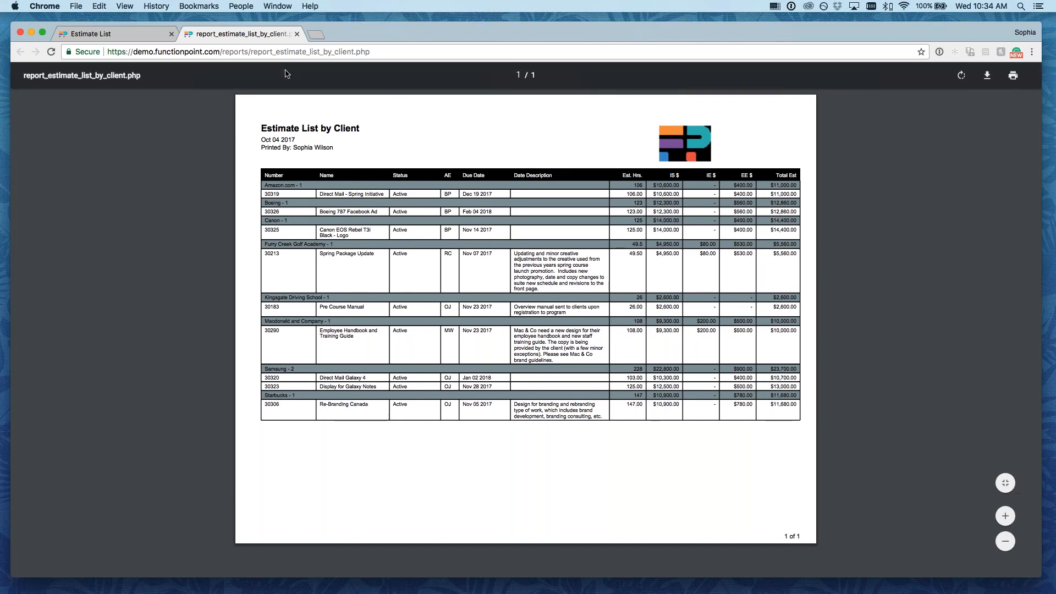
left_click(297, 34)
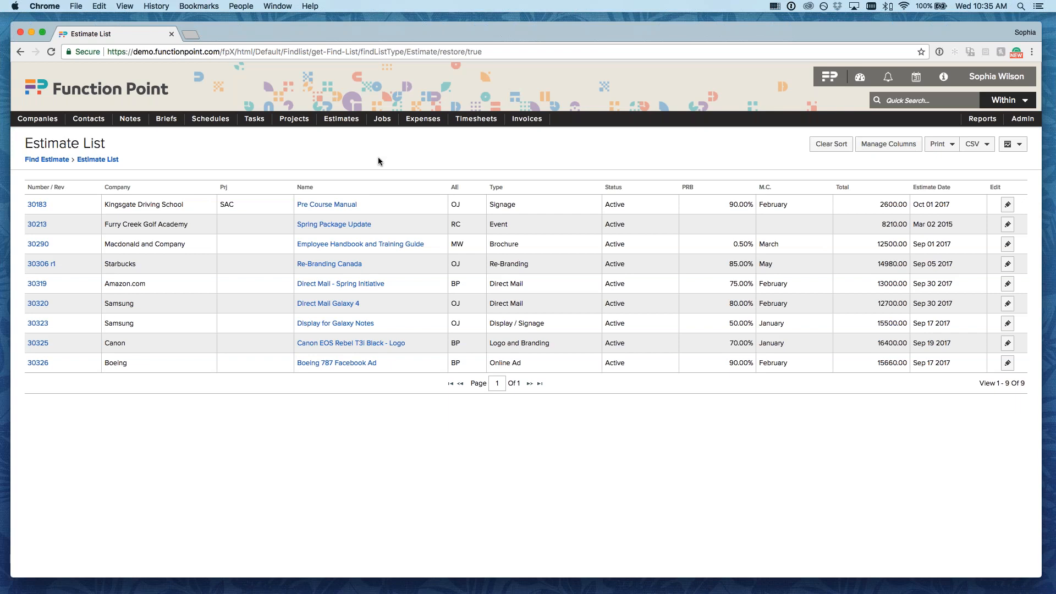
Step: Open the parameters of the New Business by Month Close and % Probability report among the CRM & Sales reports
mouse_move(982, 119)
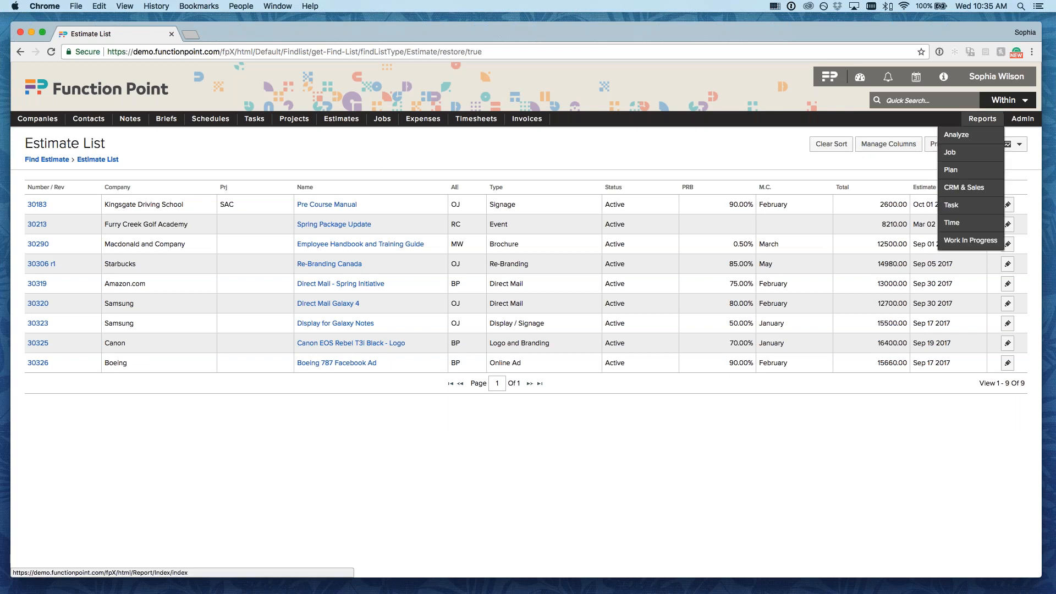
left_click(967, 192)
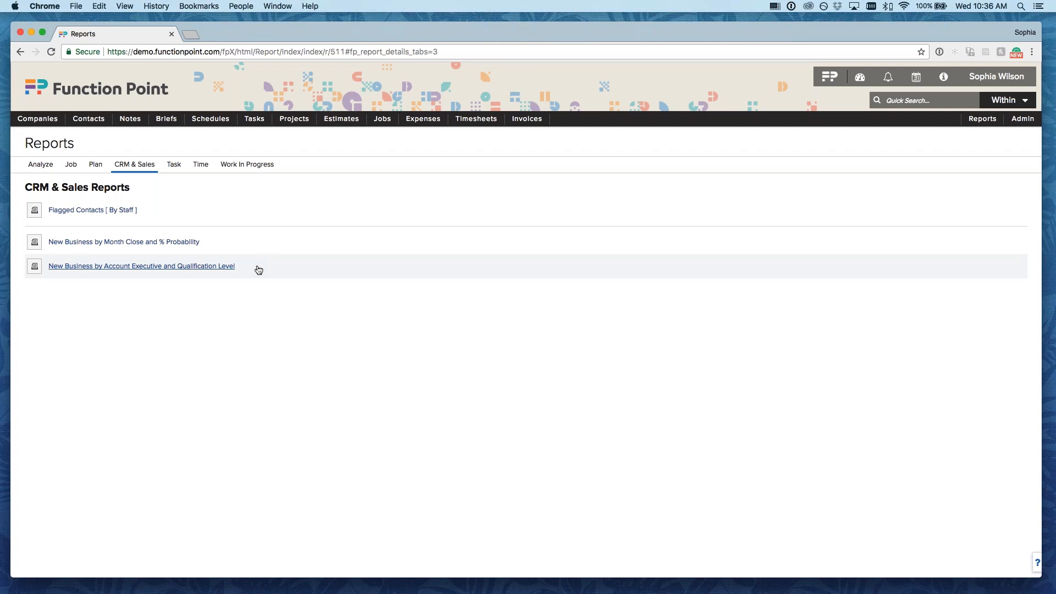
left_click(184, 248)
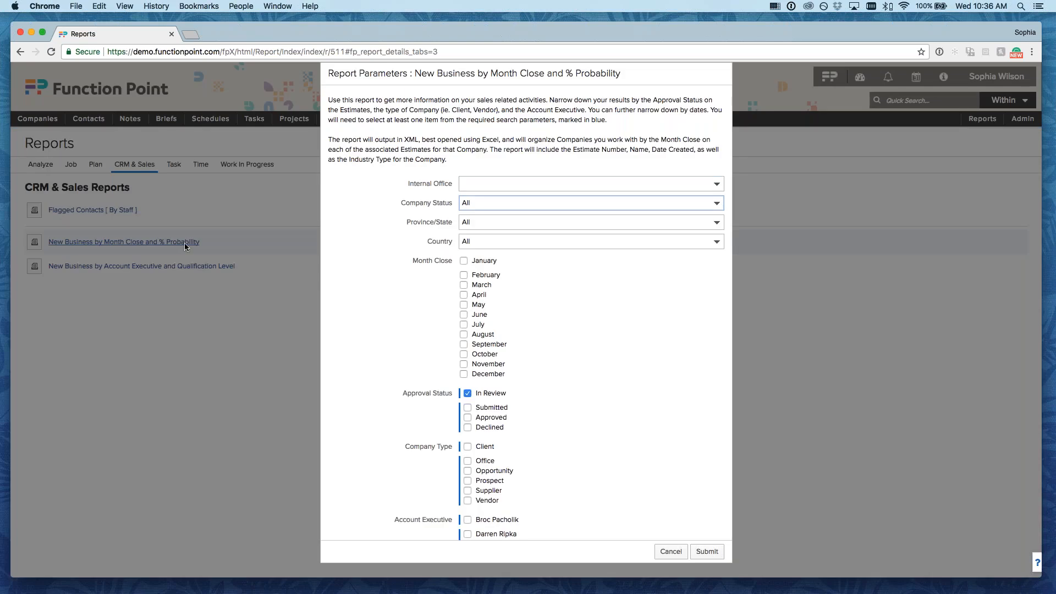
Step: Add Submitted to the report's approval statuses and include the Client and Prospect company types
scroll(412, 277, "down", 2)
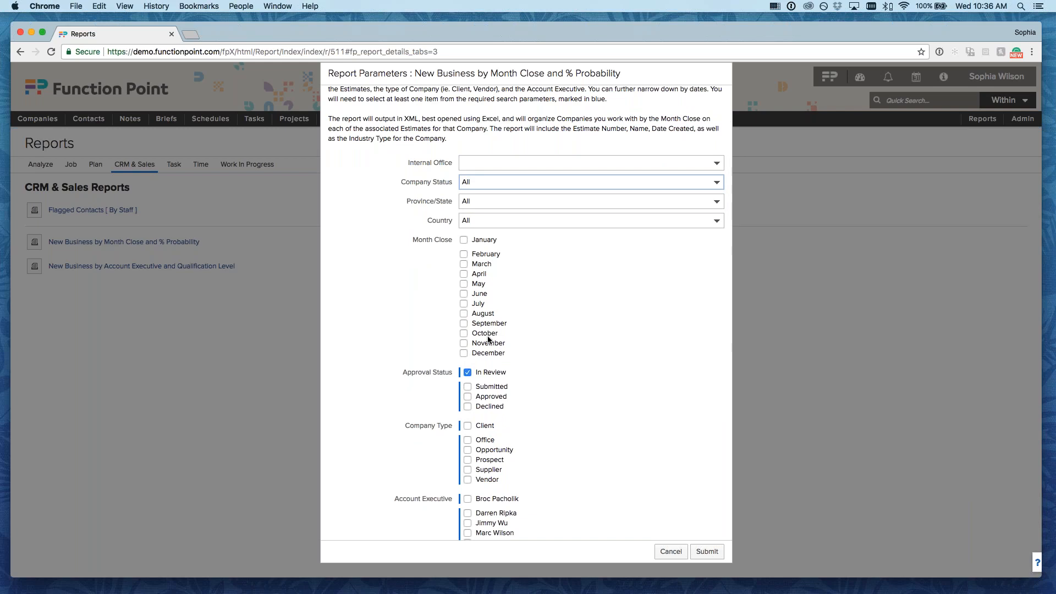
scroll(402, 345, "down", 3)
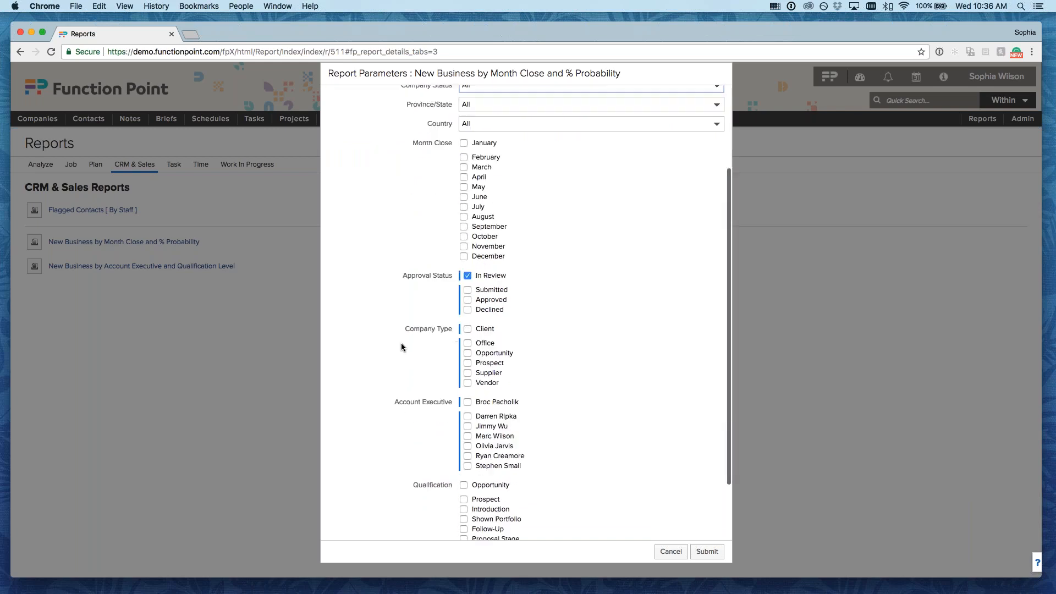
left_click(467, 291)
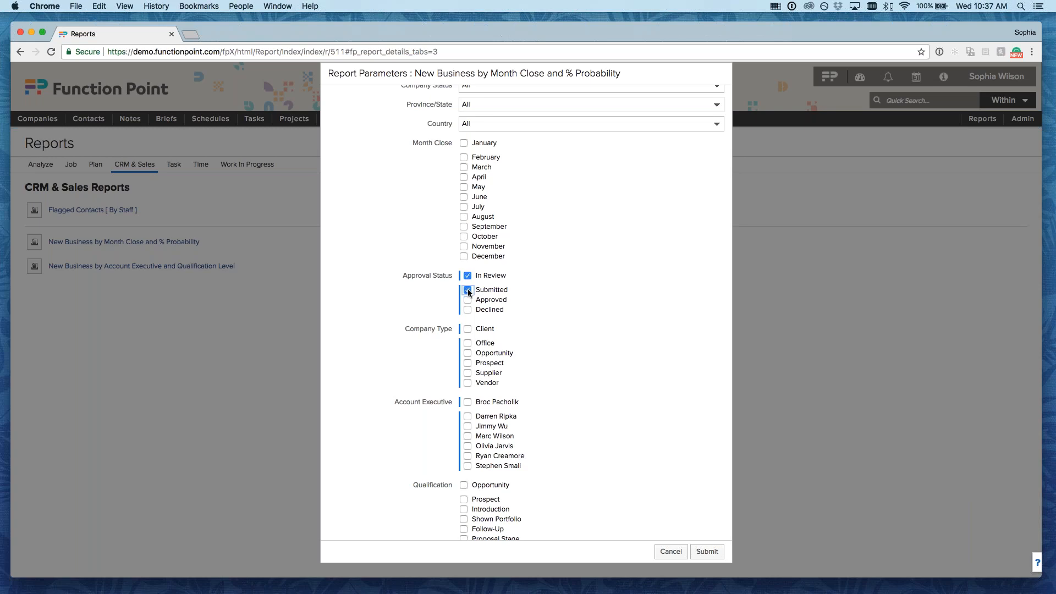
left_click(468, 330)
left_click(467, 363)
Step: Include all account executives in the report, review the remaining parameters and submit it
scroll(392, 360, "down", 2)
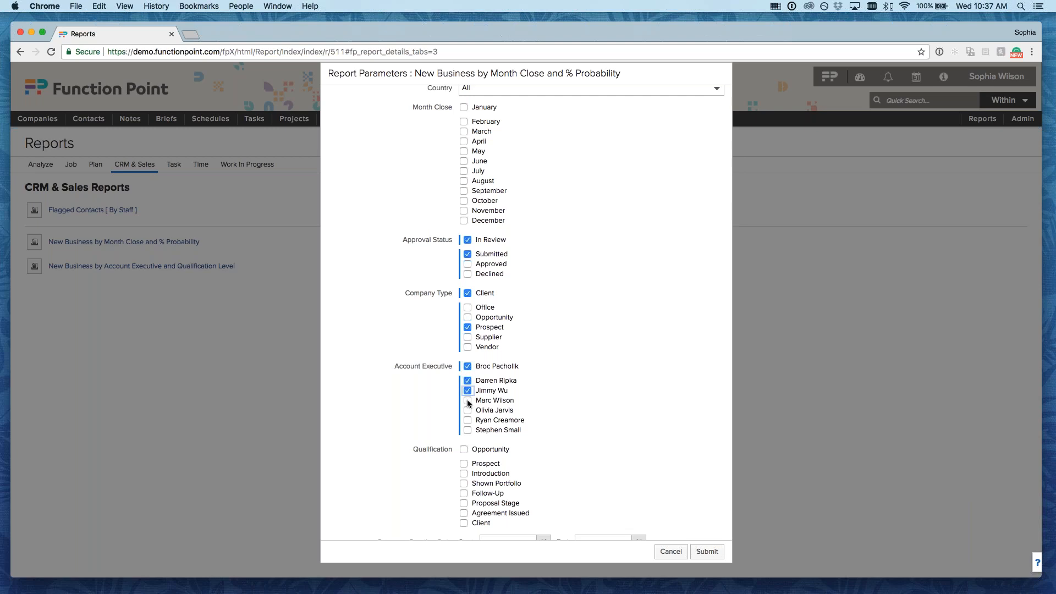
left_click(467, 421)
scroll(374, 412, "down", 2)
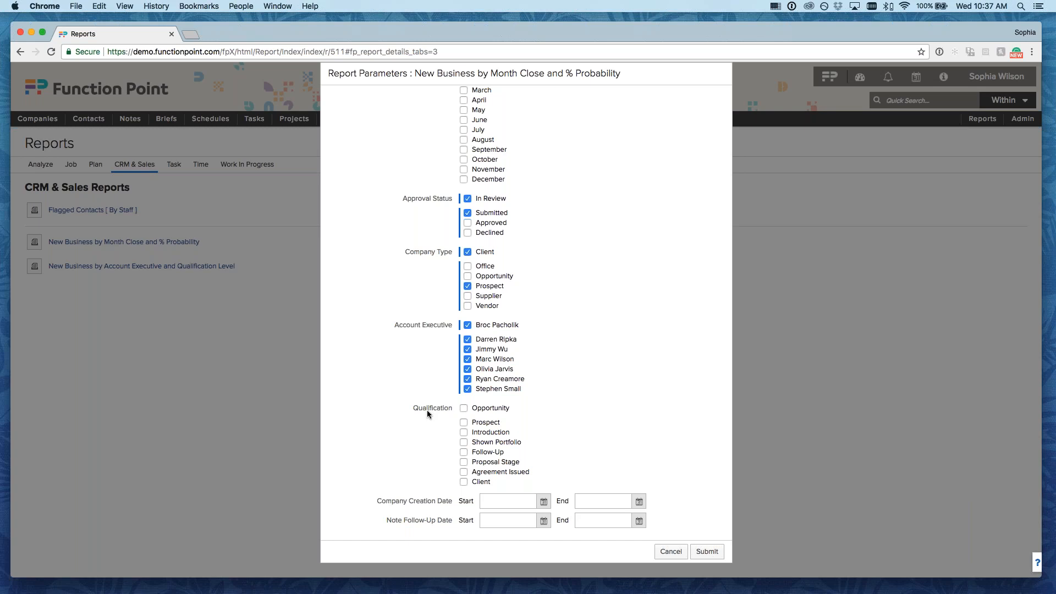
scroll(381, 403, "up", 5)
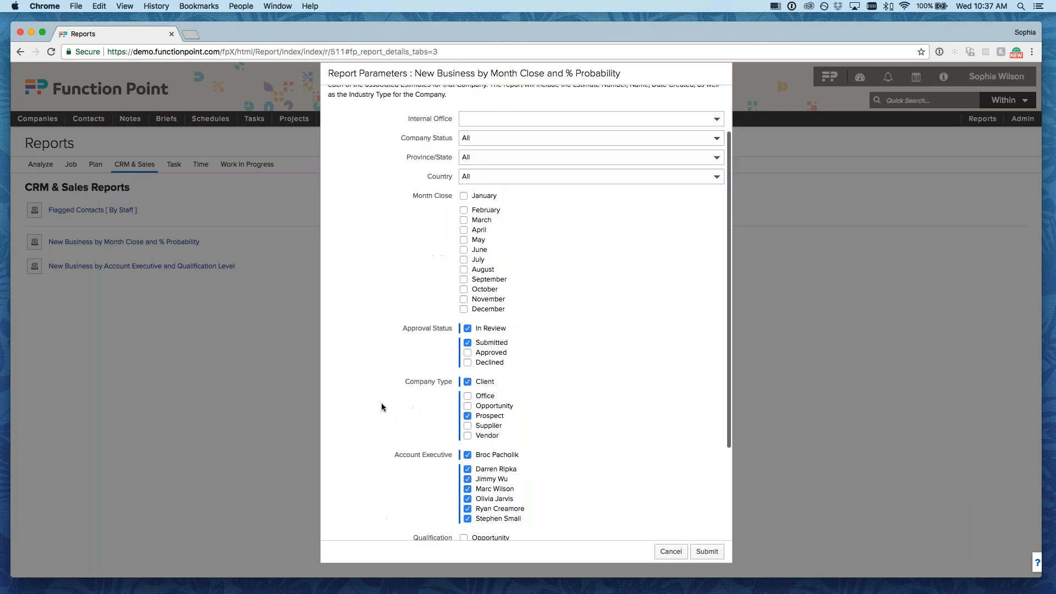
scroll(381, 403, "down", 3)
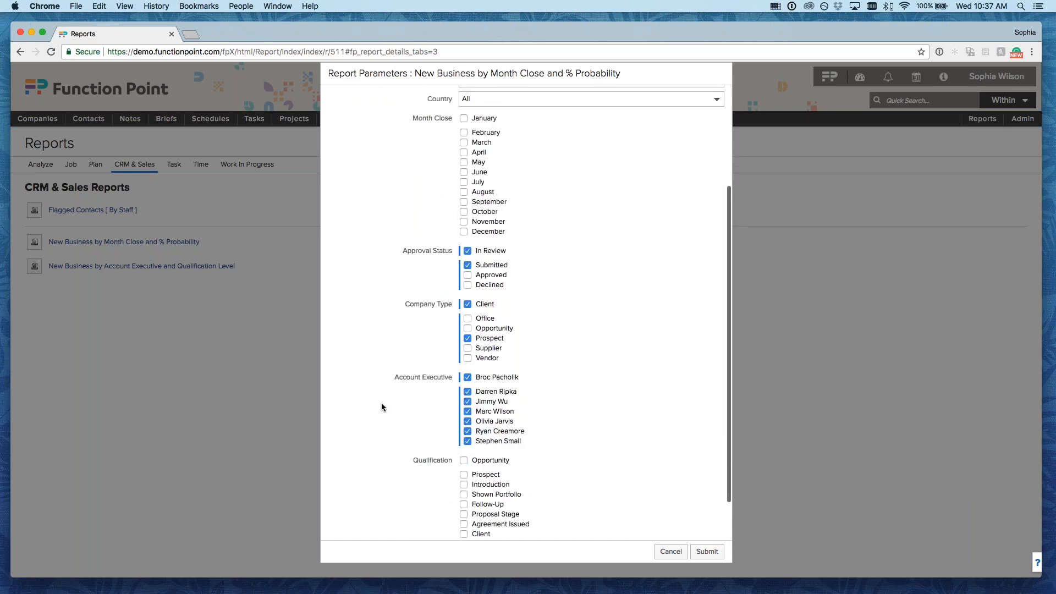
left_click(707, 551)
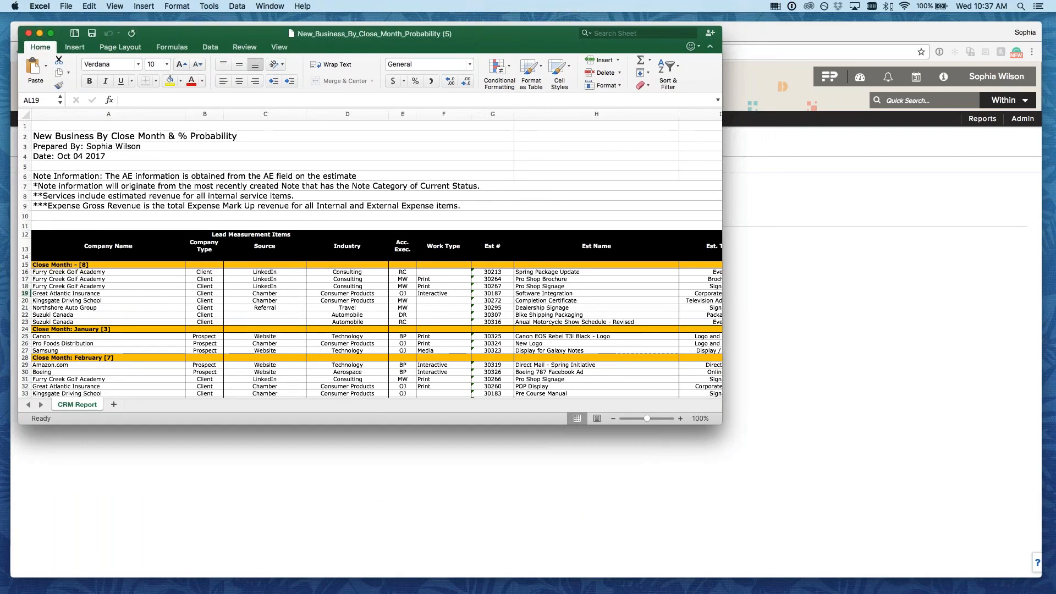
Step: Enlarge the report's Excel window and examine the close month groups and the company type, source, industry and account executive columns
left_click_drag(722, 424, 1032, 563)
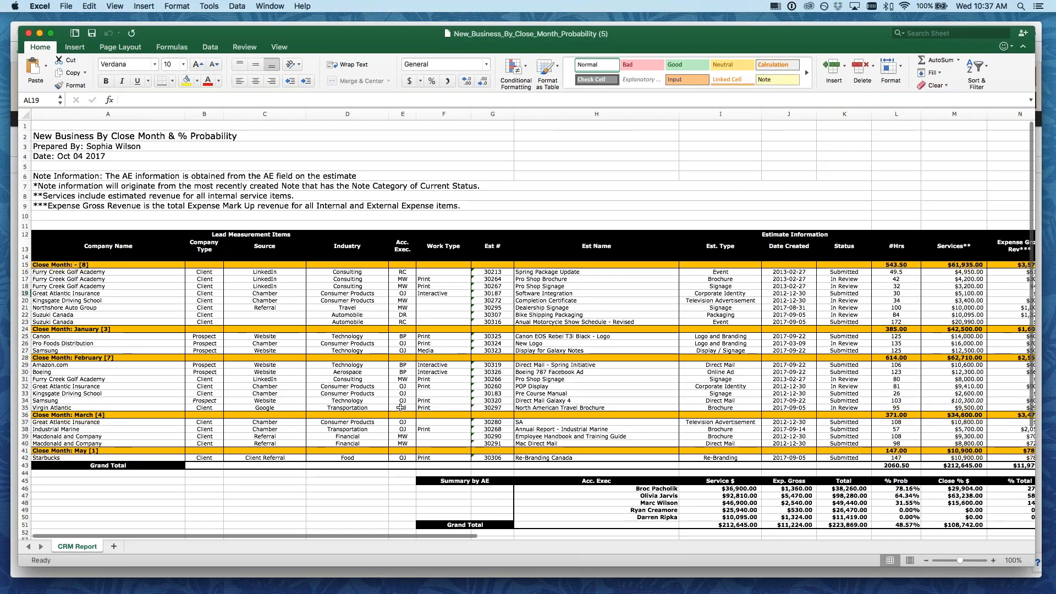
left_click(108, 266)
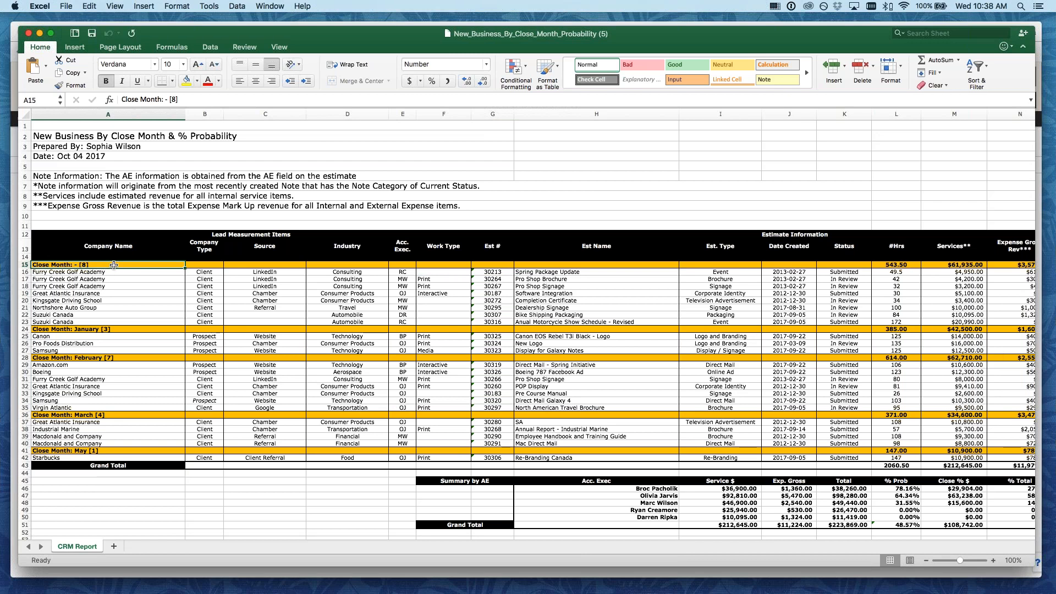
left_click(127, 329)
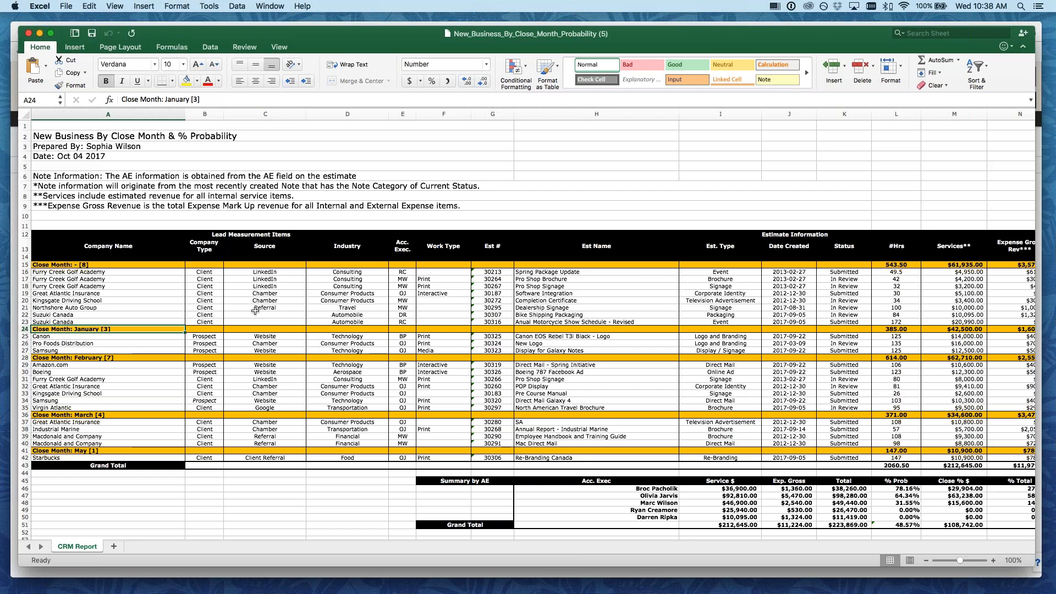
left_click_drag(249, 313, 264, 320)
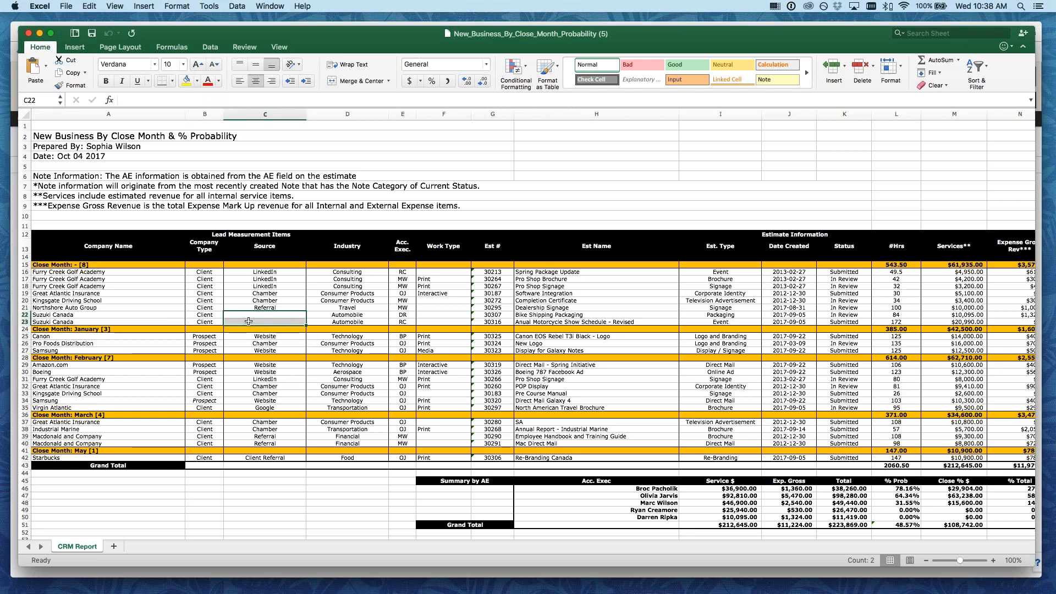
left_click(345, 322)
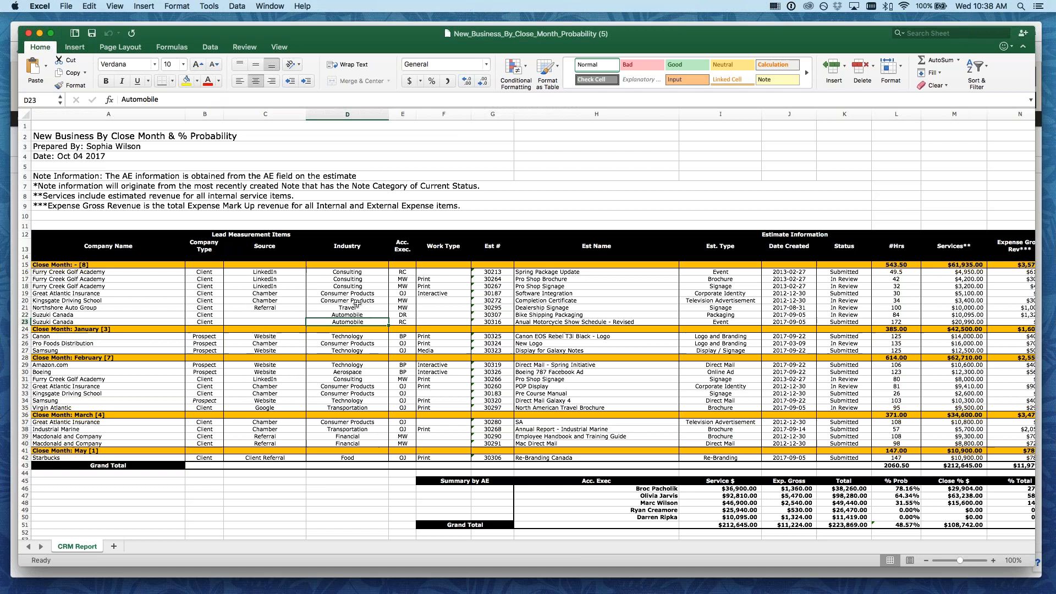
left_click(213, 251)
left_click(291, 249)
left_click(363, 250)
left_click(407, 252)
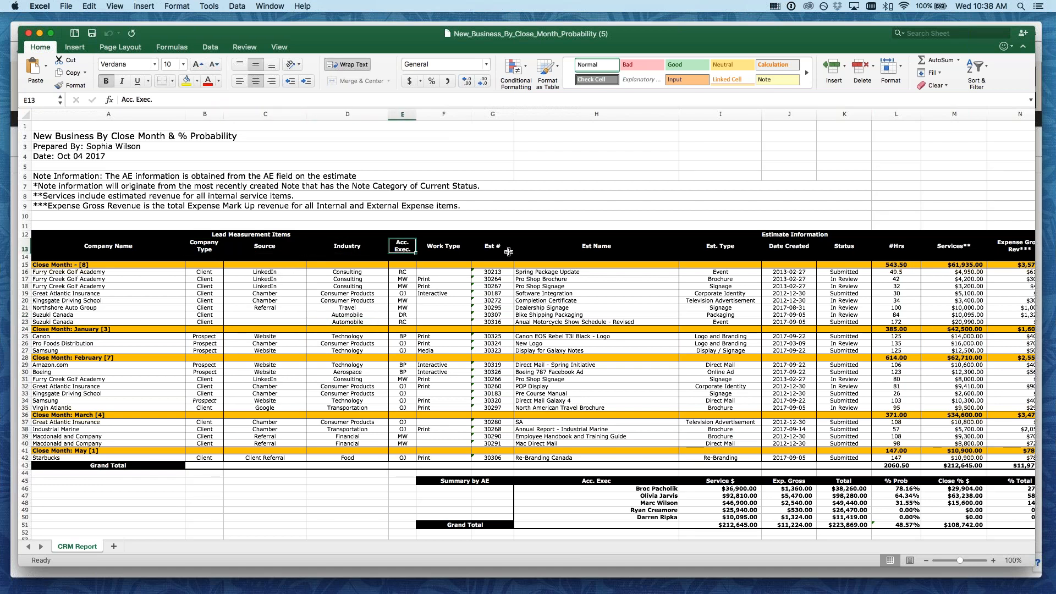
Step: Examine the report's estimate information, covering the hours, expense gross revenue, close percentage and Close % $ columns
scroll(672, 251, "right", 10)
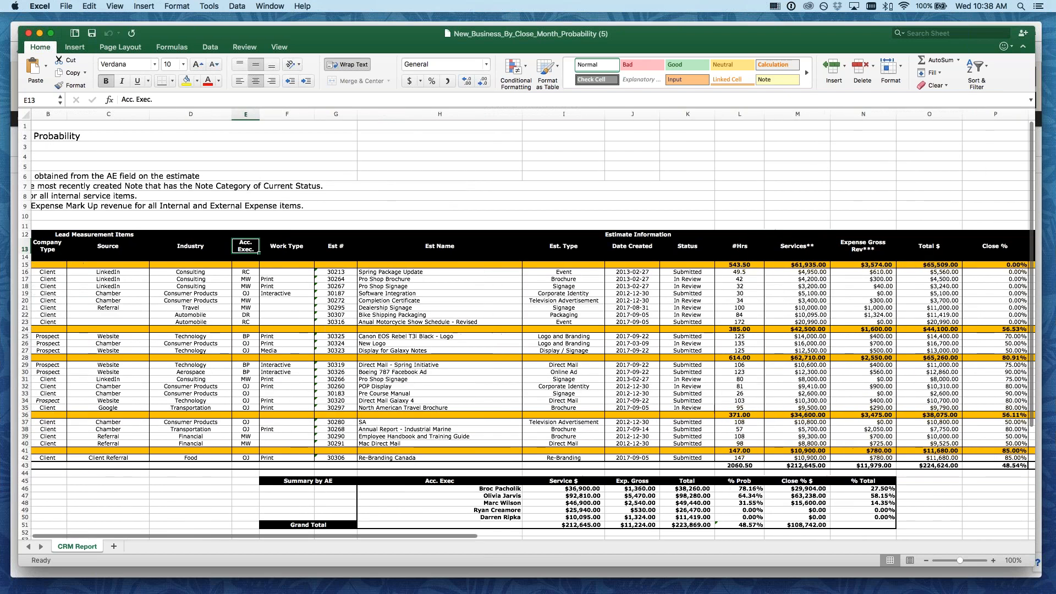
scroll(534, 324, "right", 3)
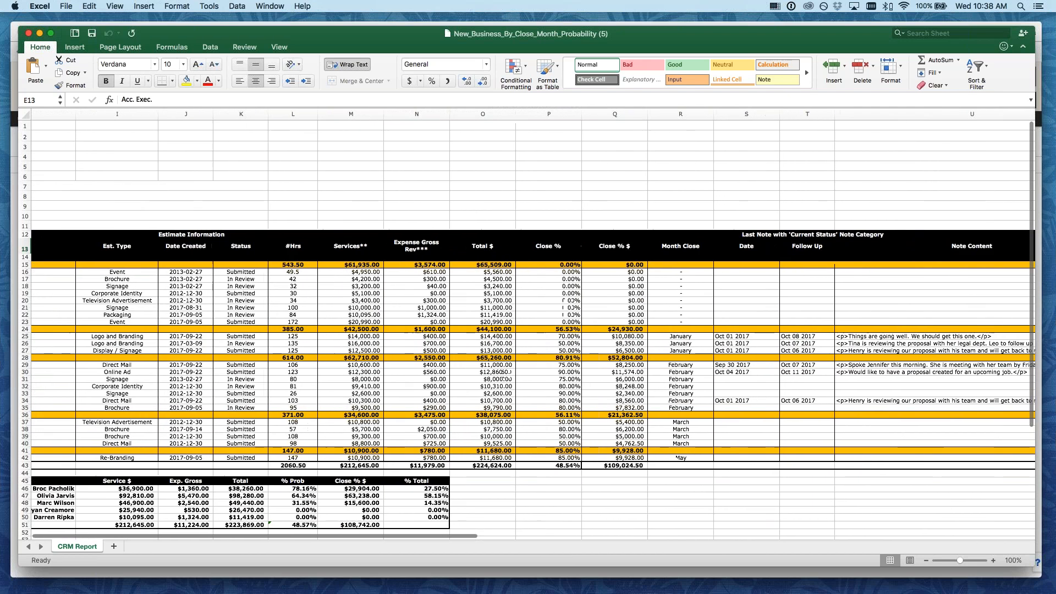
scroll(390, 249, "right", 1)
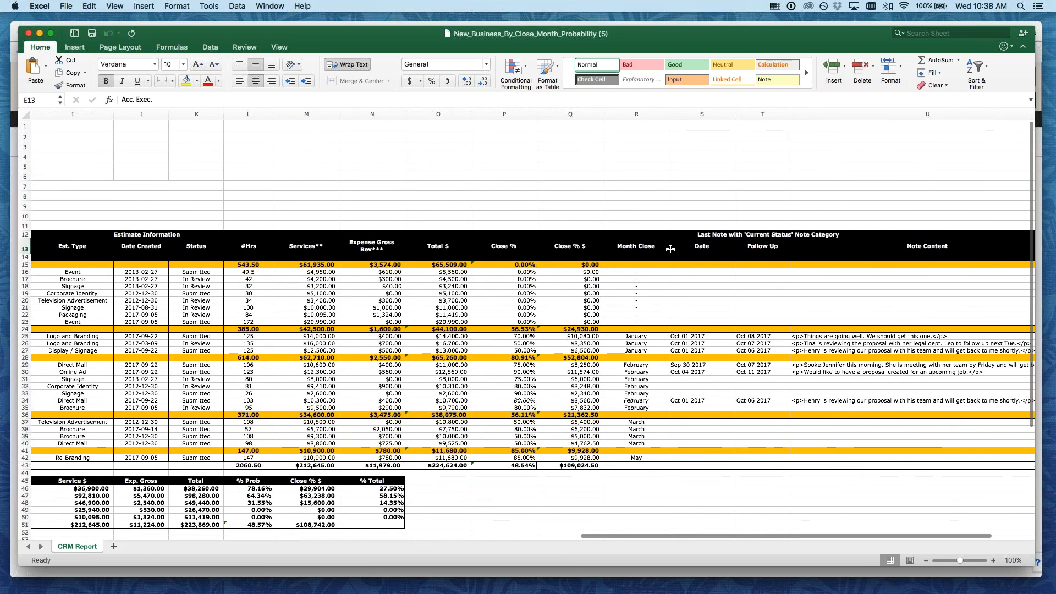
left_click(394, 250)
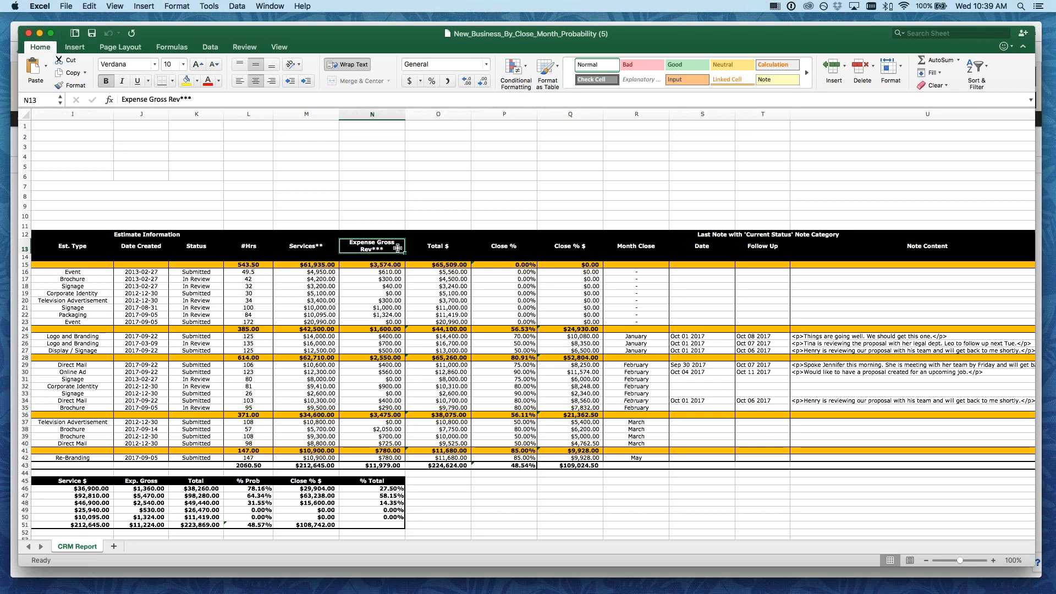
left_click(255, 248)
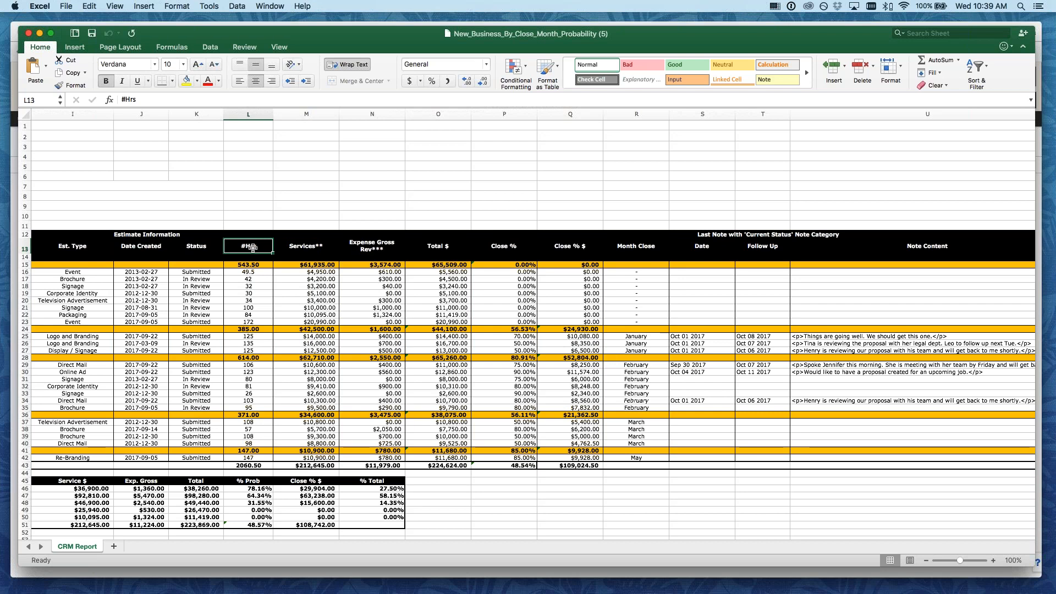
left_click(529, 256)
left_click(531, 247)
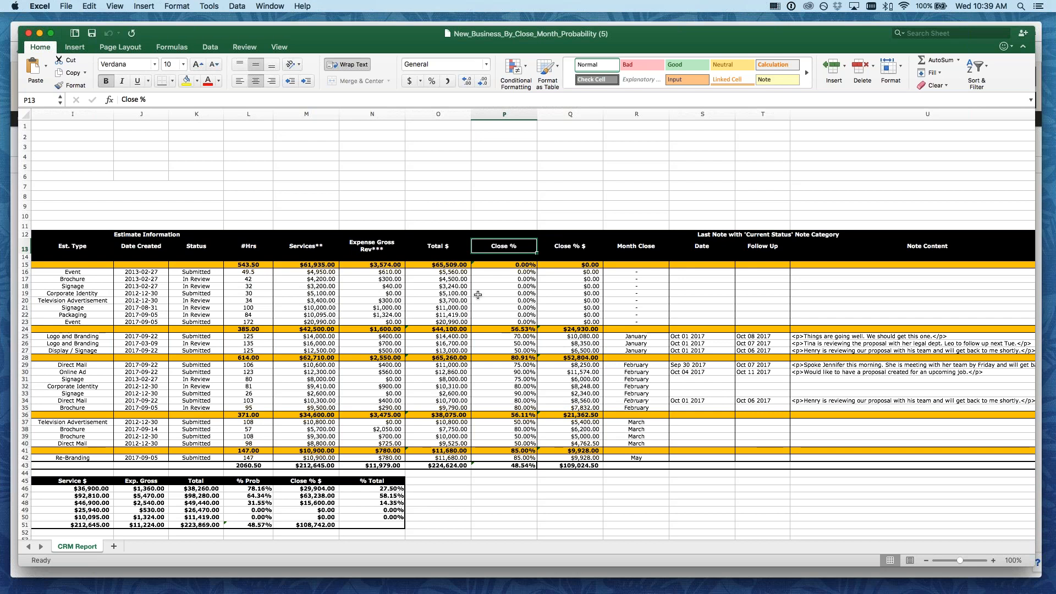
left_click(600, 246)
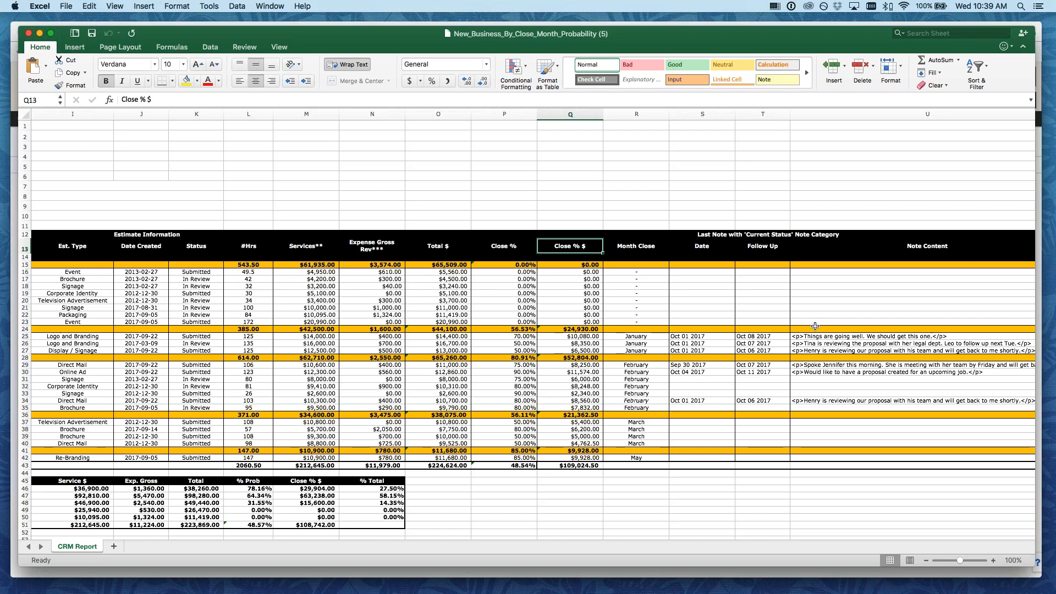
Step: Examine the month close column and the last Current Status note columns, including the note contents of the January estimates
scroll(872, 319, "right", 3)
scroll(533, 325, "left", 2)
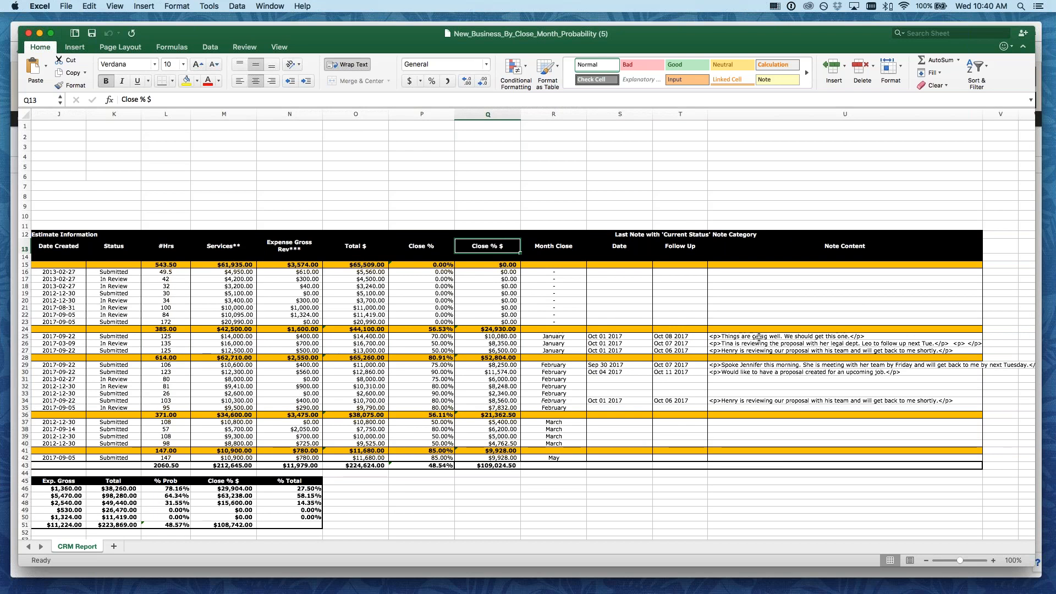
left_click_drag(762, 337, 773, 350)
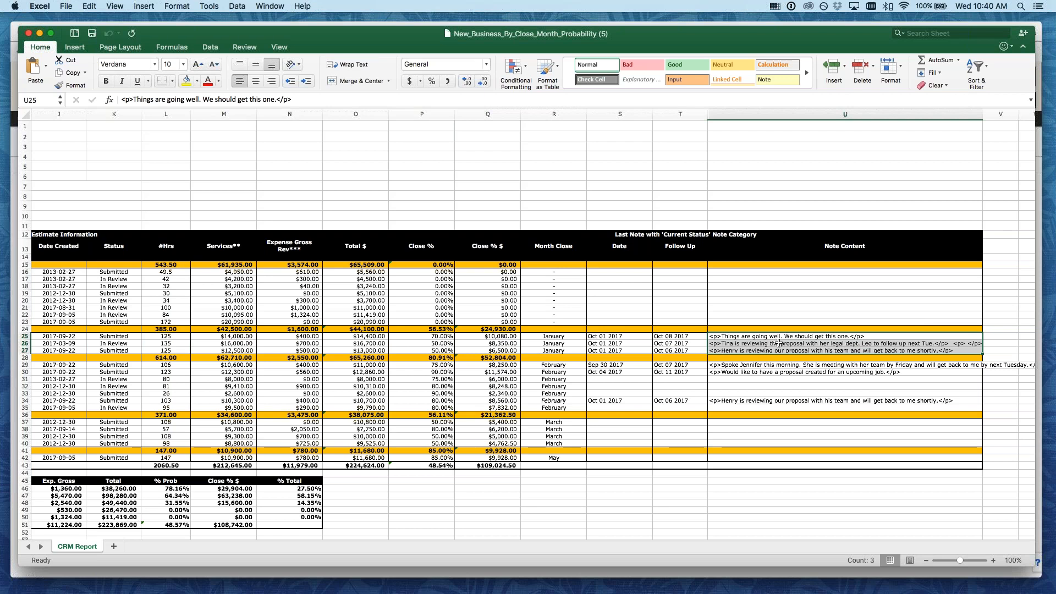
left_click(796, 343)
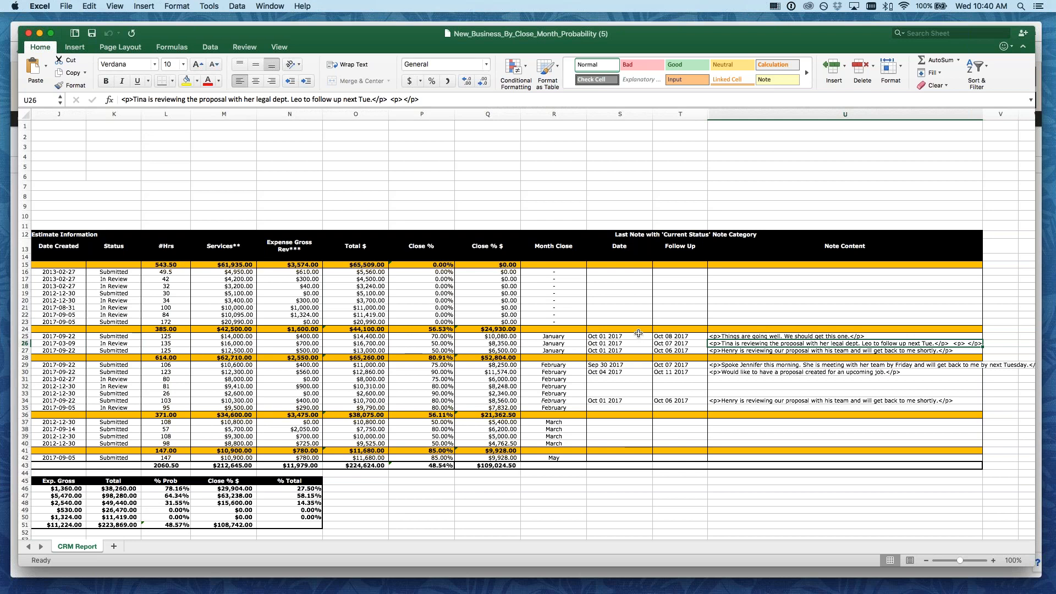
scroll(489, 258, "left", 5)
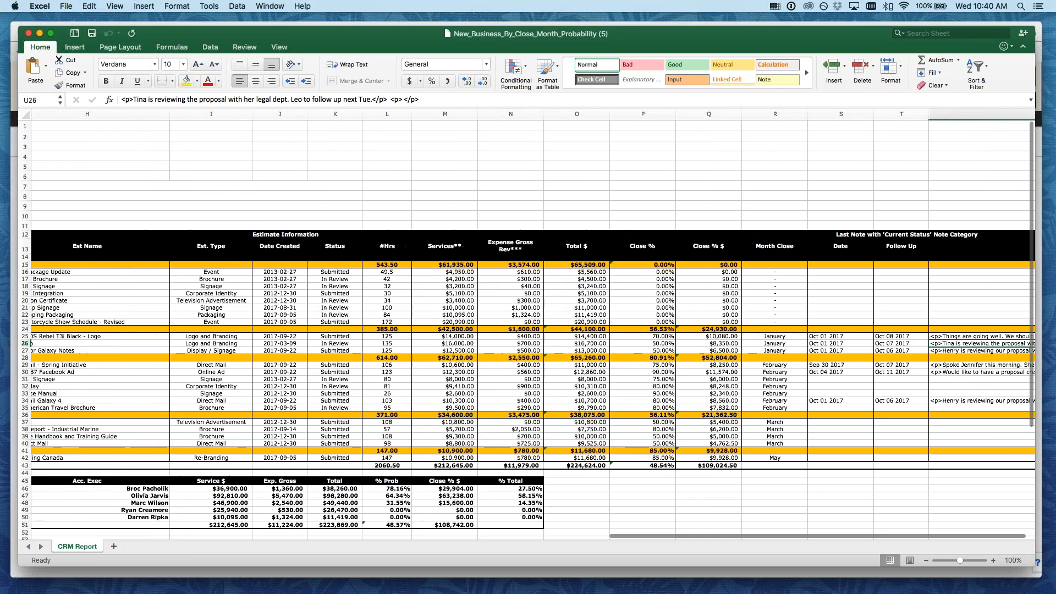
scroll(528, 330, "left", 5)
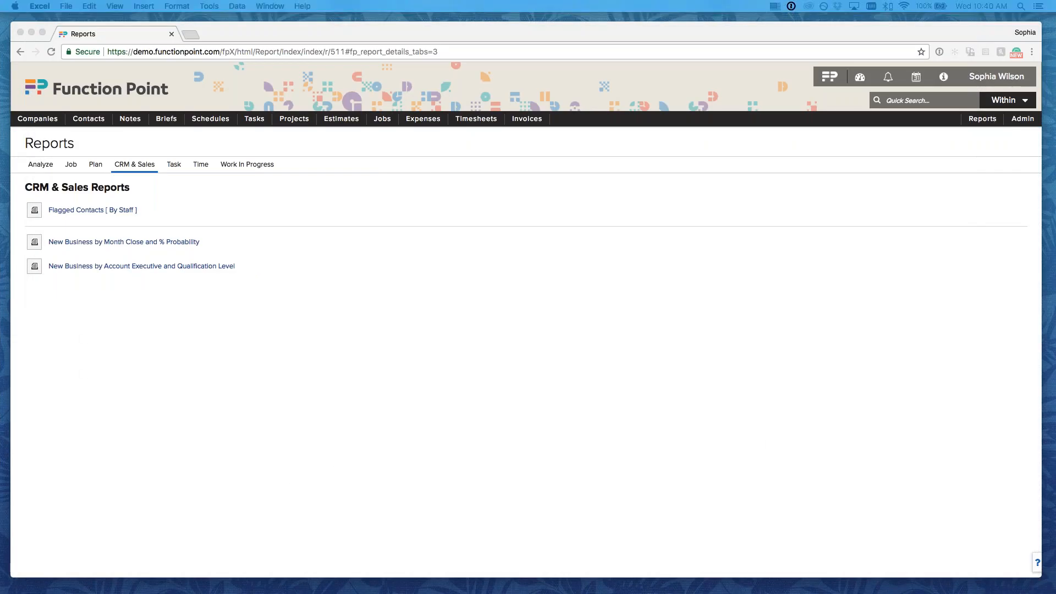
Step: Open the New Business by Account Executive and Qualification Level report and include all account executives in its parameters
left_click(150, 267)
key("Tab")
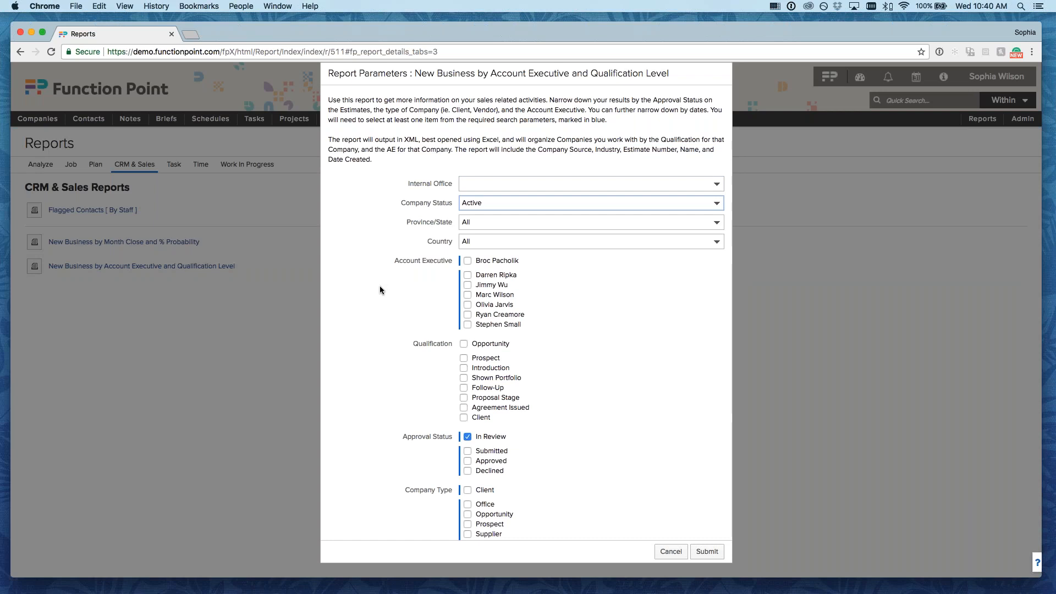
left_click(468, 262)
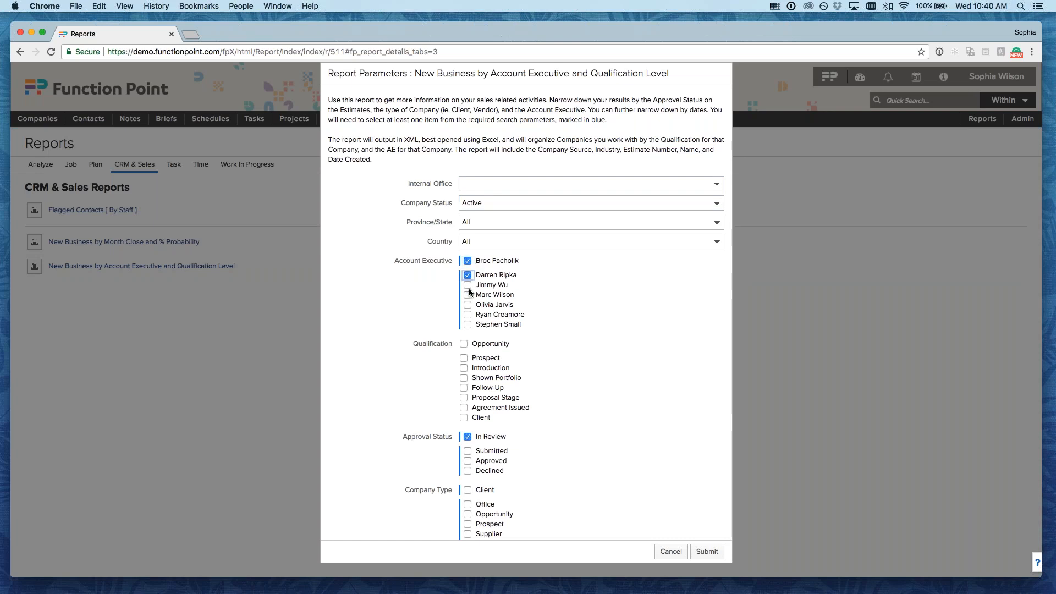
left_click(468, 315)
Step: Add Submitted to the approval statuses and include the Client and Prospect company types
scroll(384, 325, "down", 3)
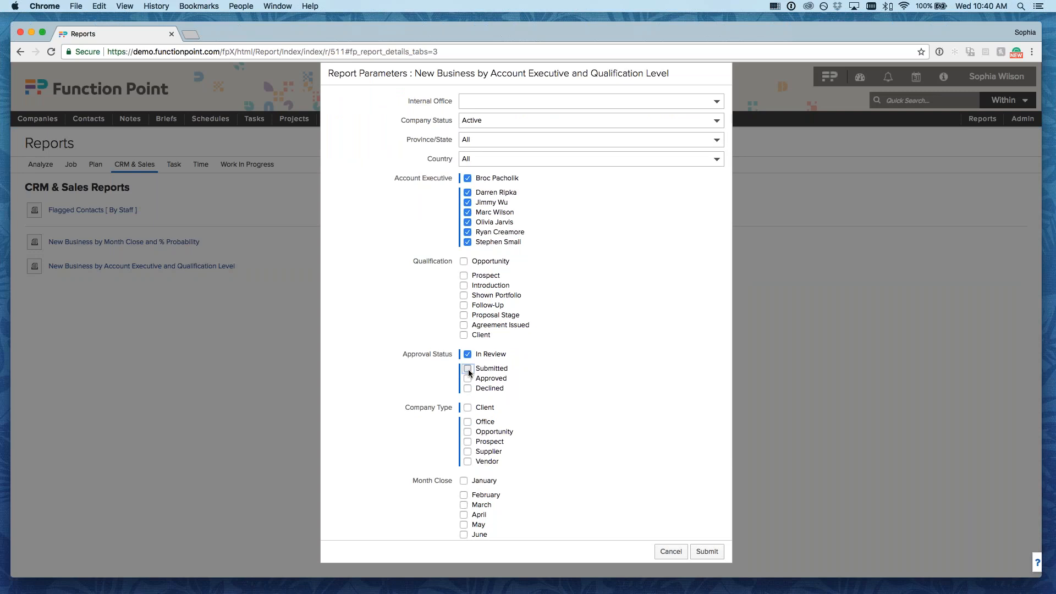
left_click(467, 407)
left_click(467, 440)
scroll(373, 418, "down", 1)
scroll(373, 421, "down", 1)
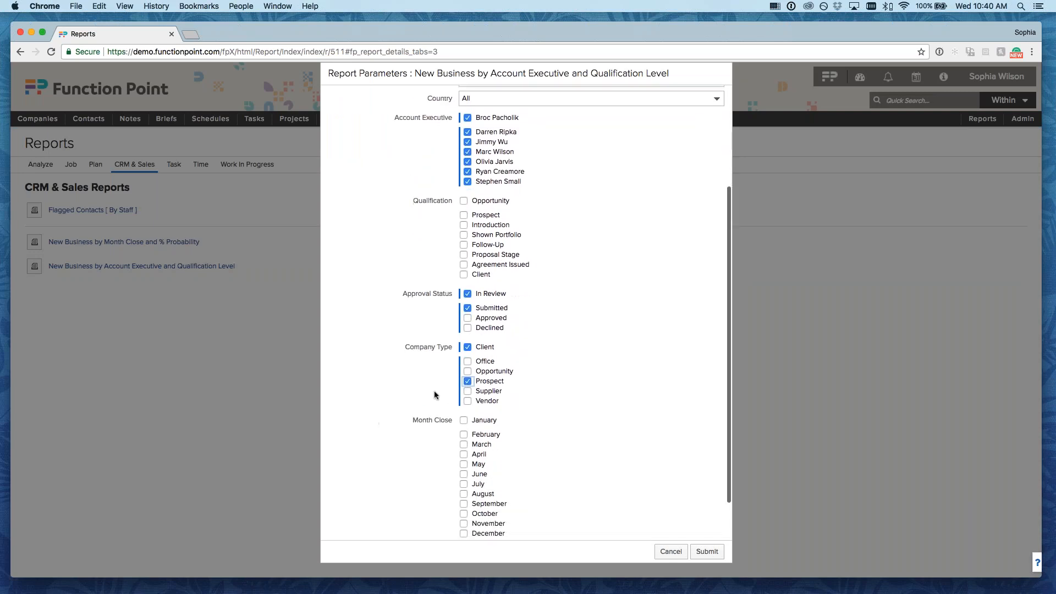
Step: Submit the account executive and qualification level report and enlarge its Excel window
scroll(497, 438, "down", 2)
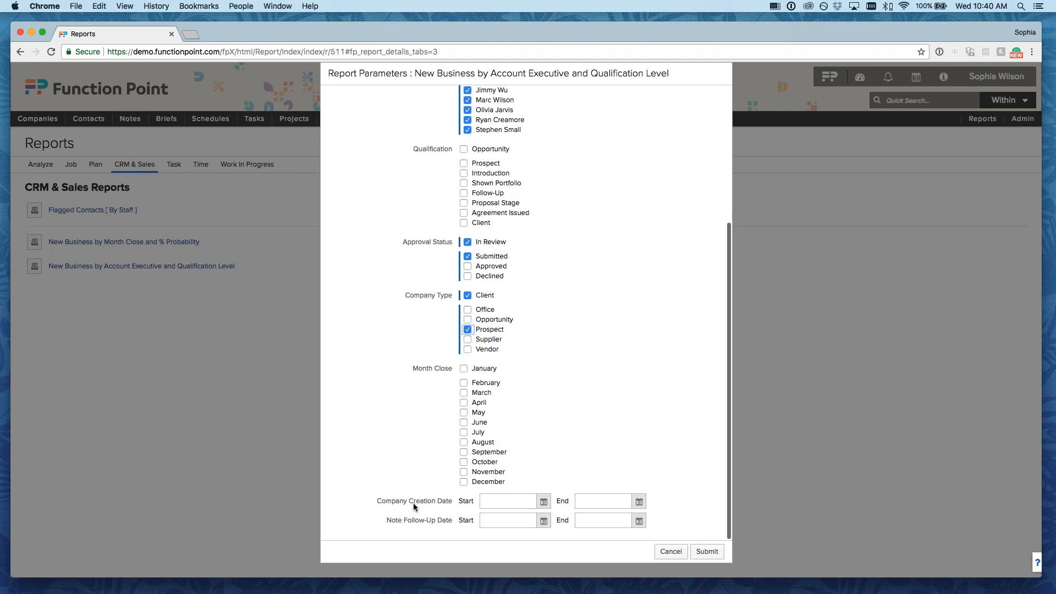
left_click(702, 551)
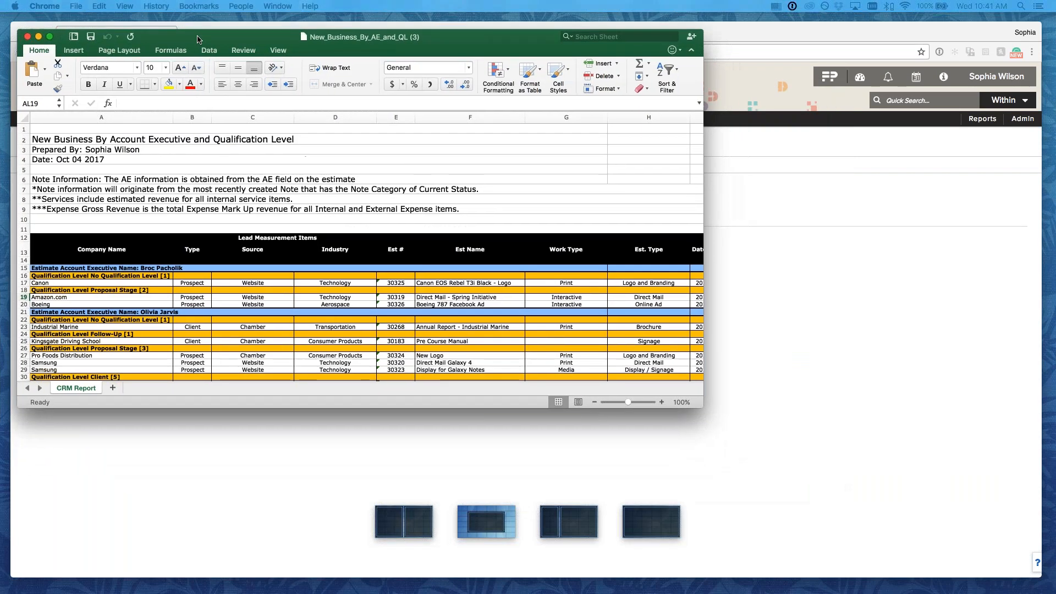
left_click_drag(701, 405, 1033, 579)
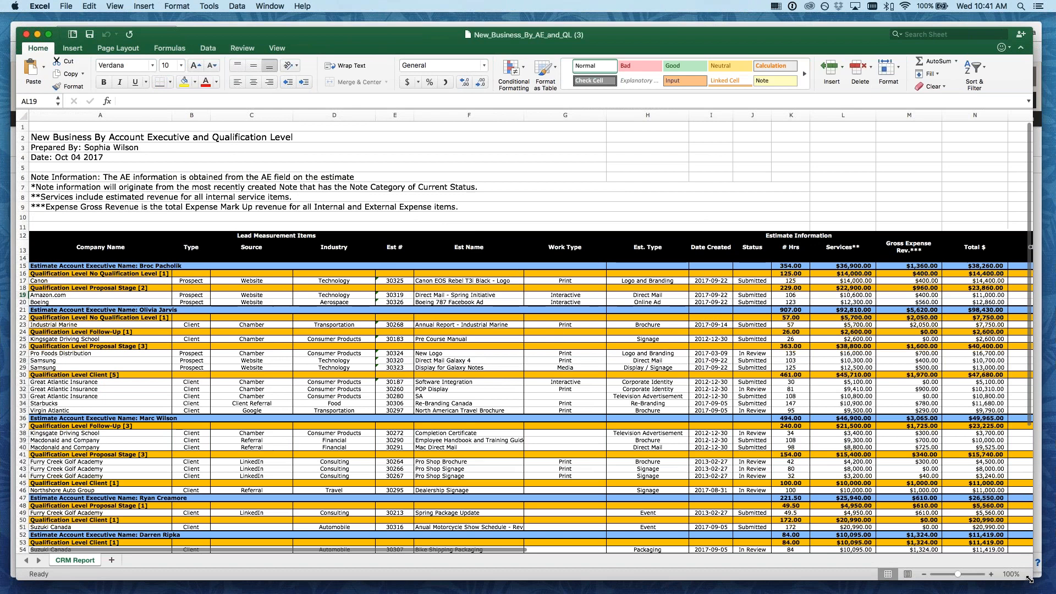
Step: Examine the grouping by account executive and qualification level, along with the estimate information and last note columns
left_click(108, 267)
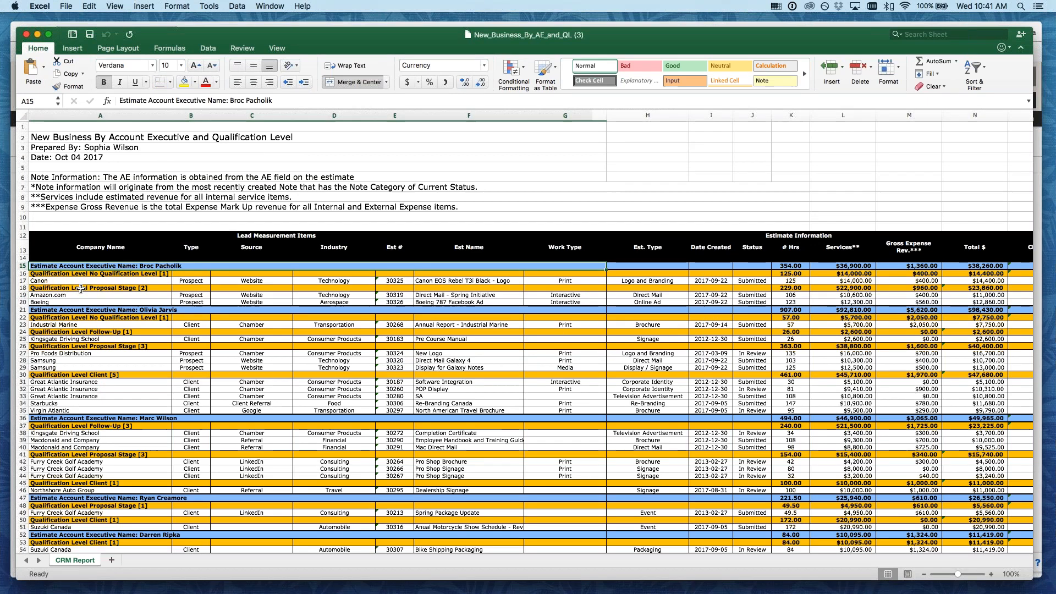
left_click(67, 274)
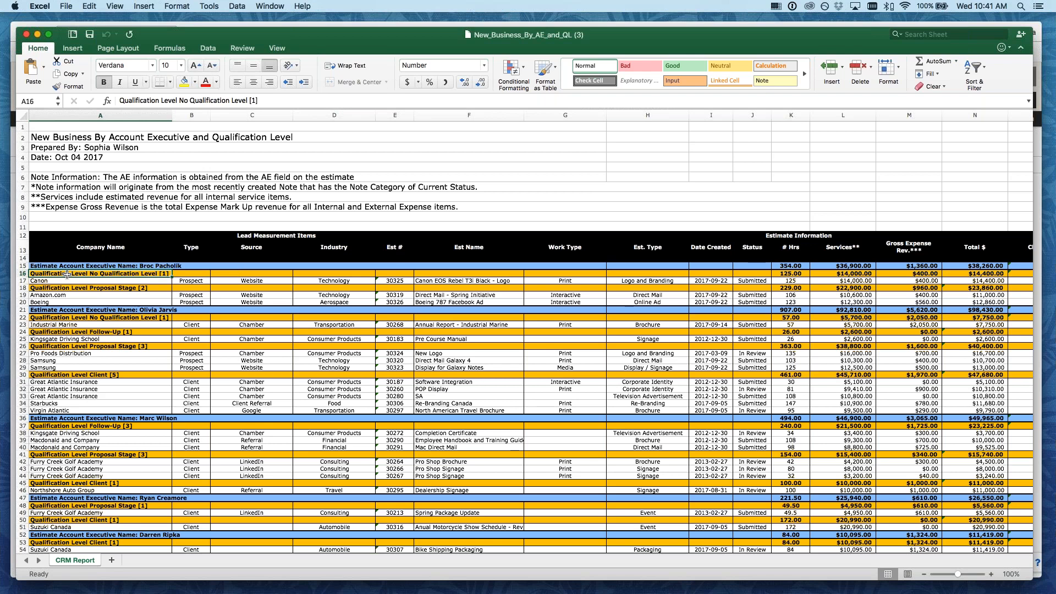
left_click(57, 289)
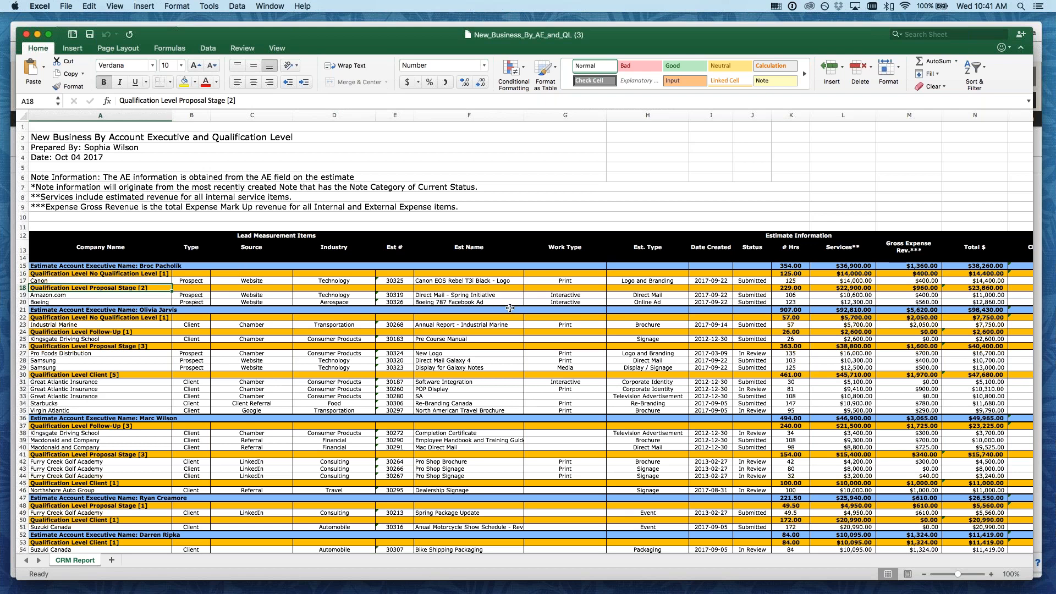
scroll(557, 303, "right", 3)
scroll(530, 330, "right", 15)
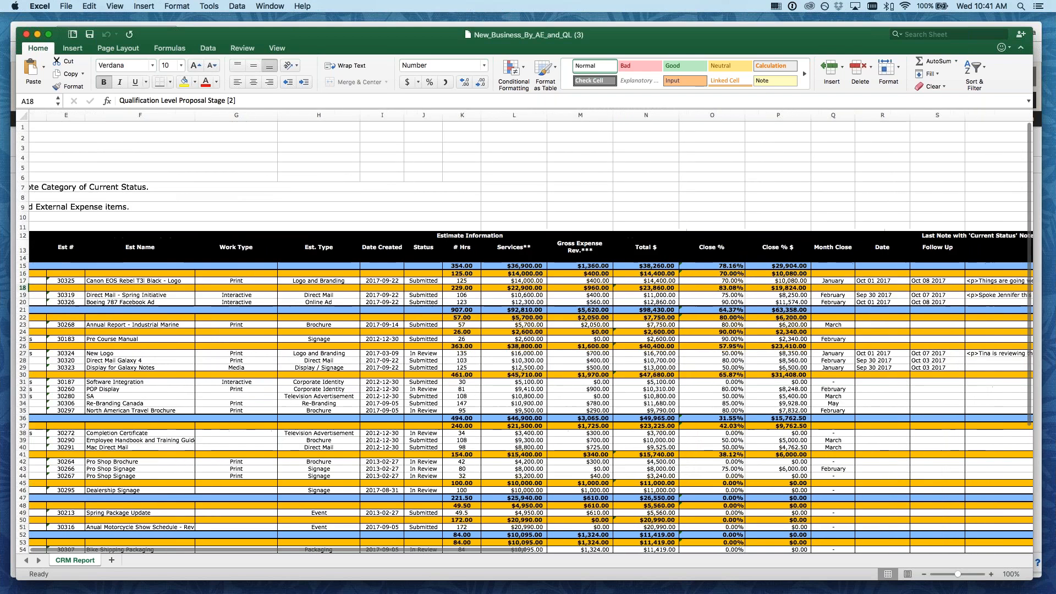
scroll(834, 241, "right", 3)
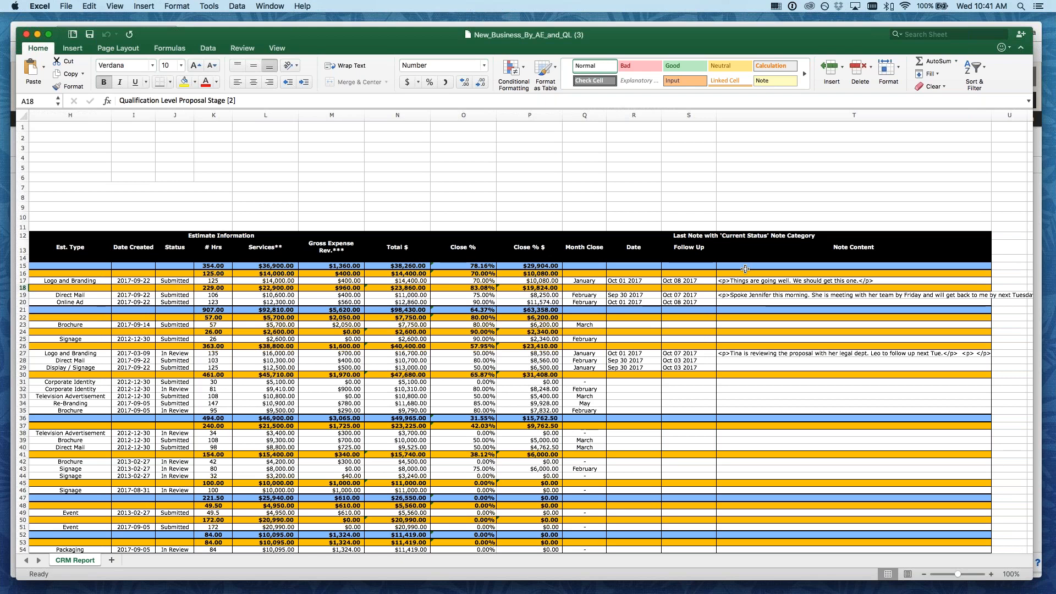
scroll(745, 269, "left", 10)
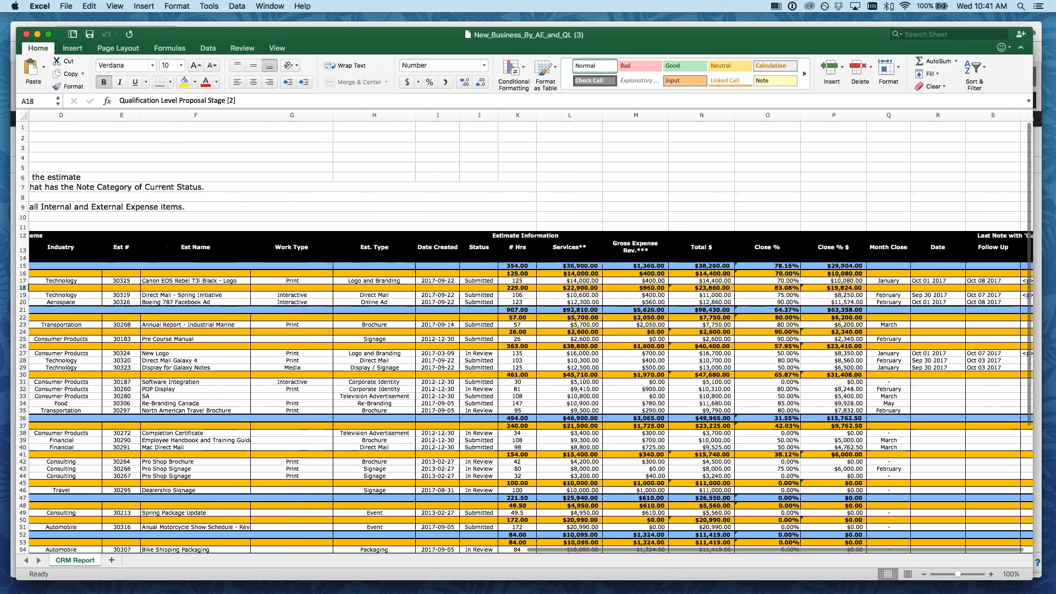
Step: Examine the Close % $ column and how Total $, Close % and Close % $ are calculated for the Software Integration estimate
scroll(525, 337, "down", 4)
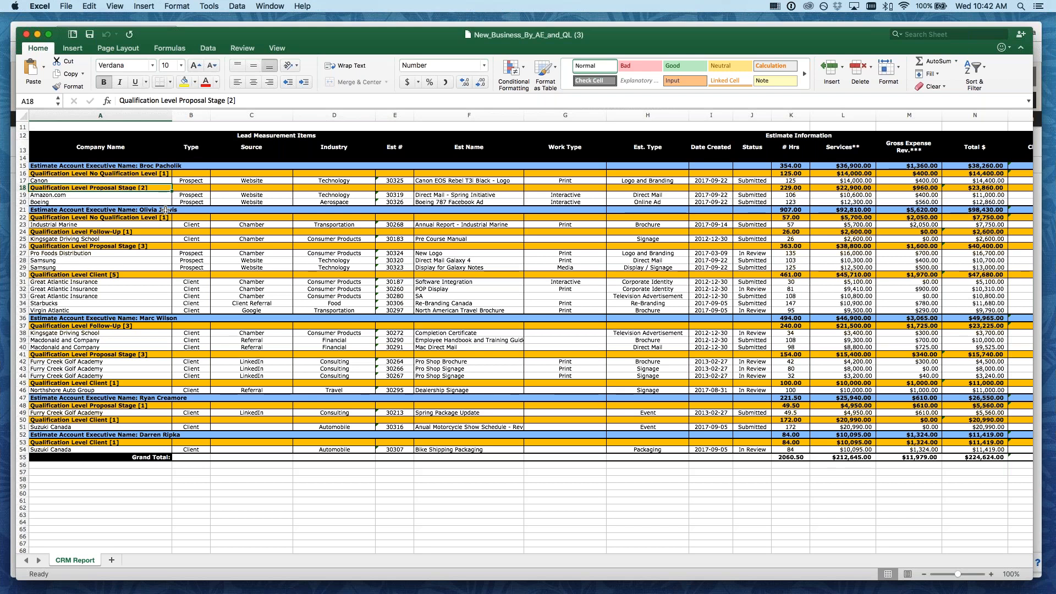
scroll(504, 345, "right", 10)
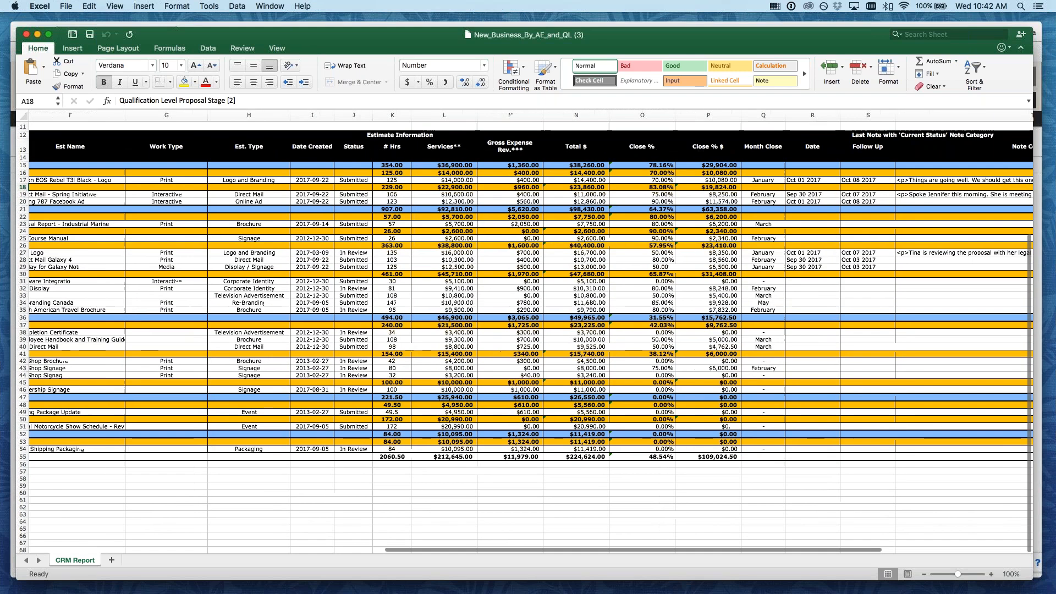
left_click(719, 116)
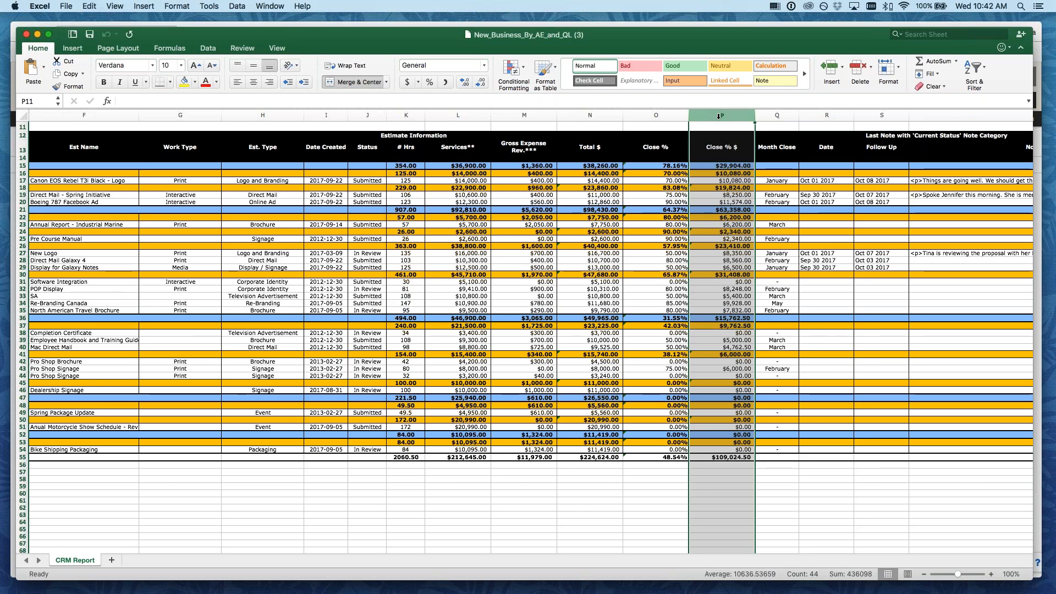
left_click(582, 284)
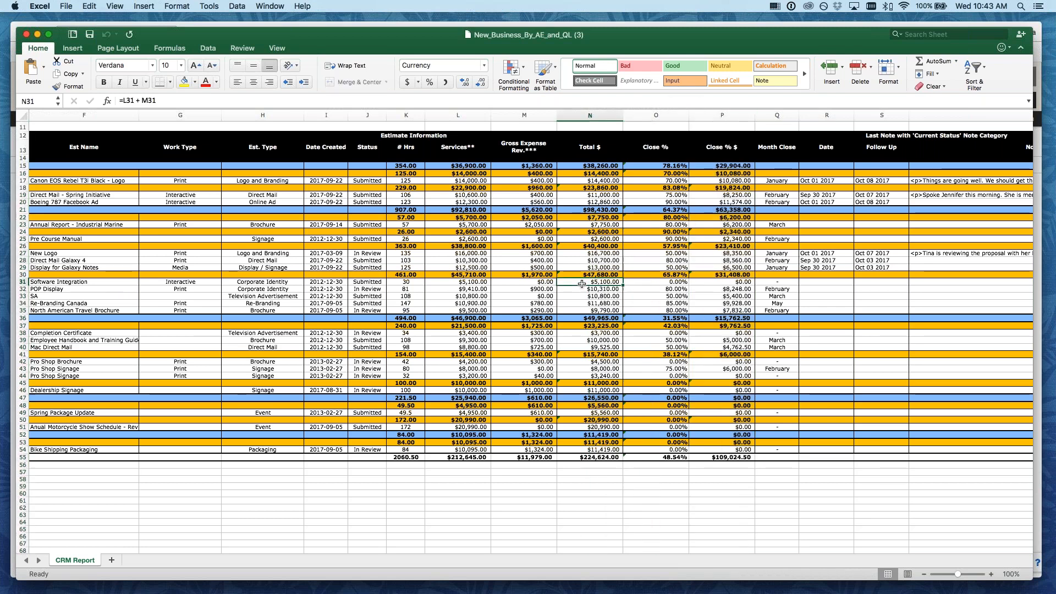
left_click(655, 284)
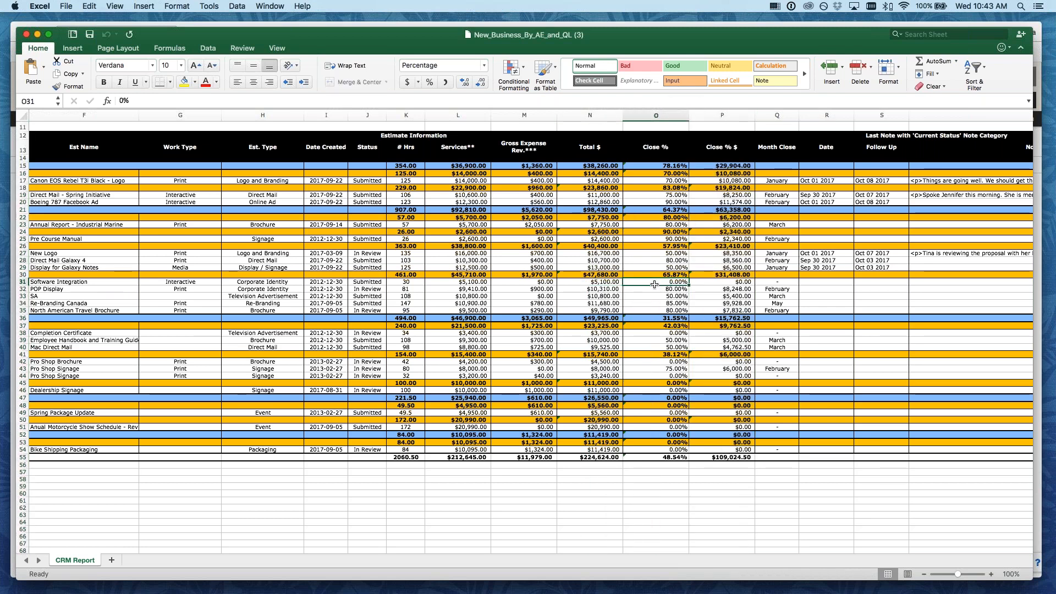
left_click(710, 282)
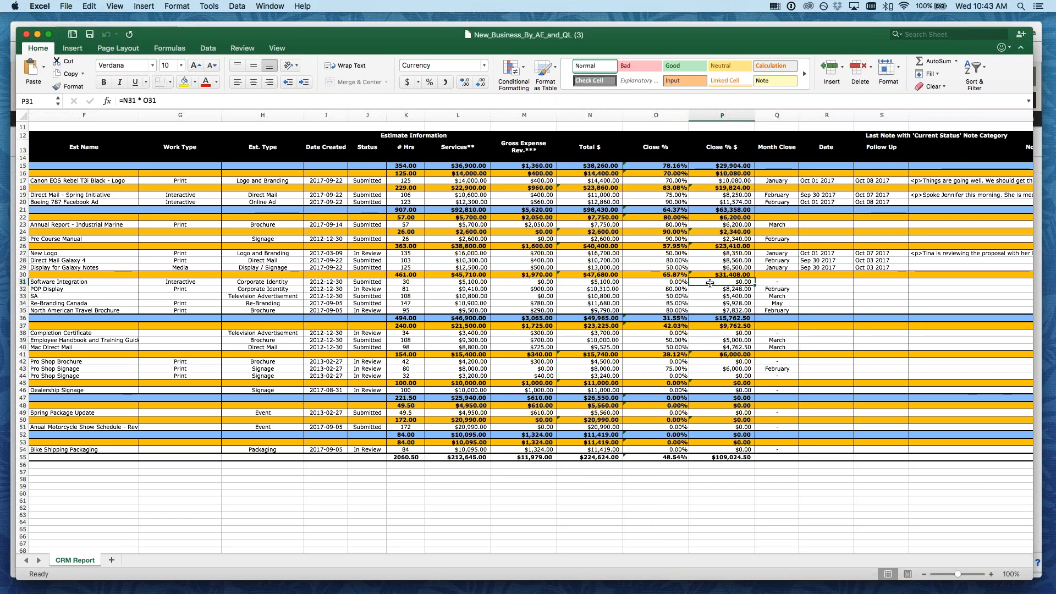
scroll(710, 283, "left", 10)
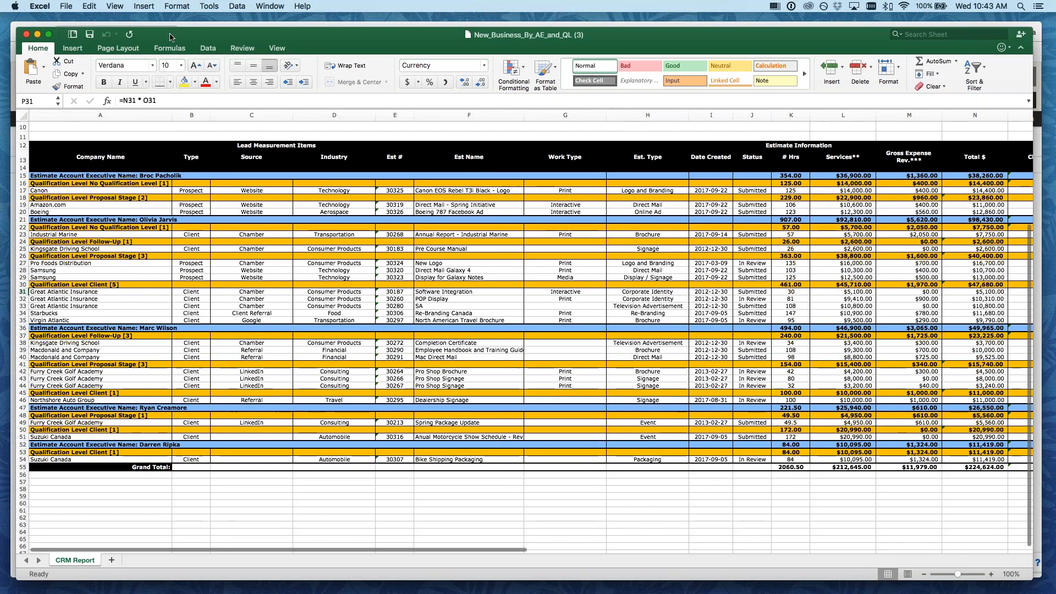
Step: Move the Excel report out of the way, switch to Chrome and open the Function Point dashboard
left_click_drag(171, 35, 1055, 65)
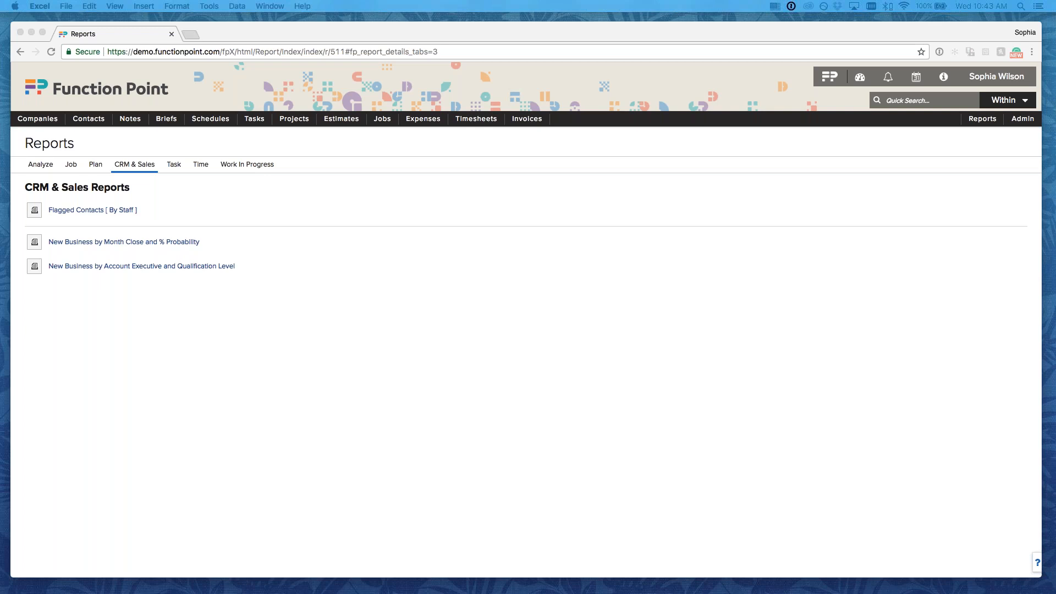
left_click(918, 257)
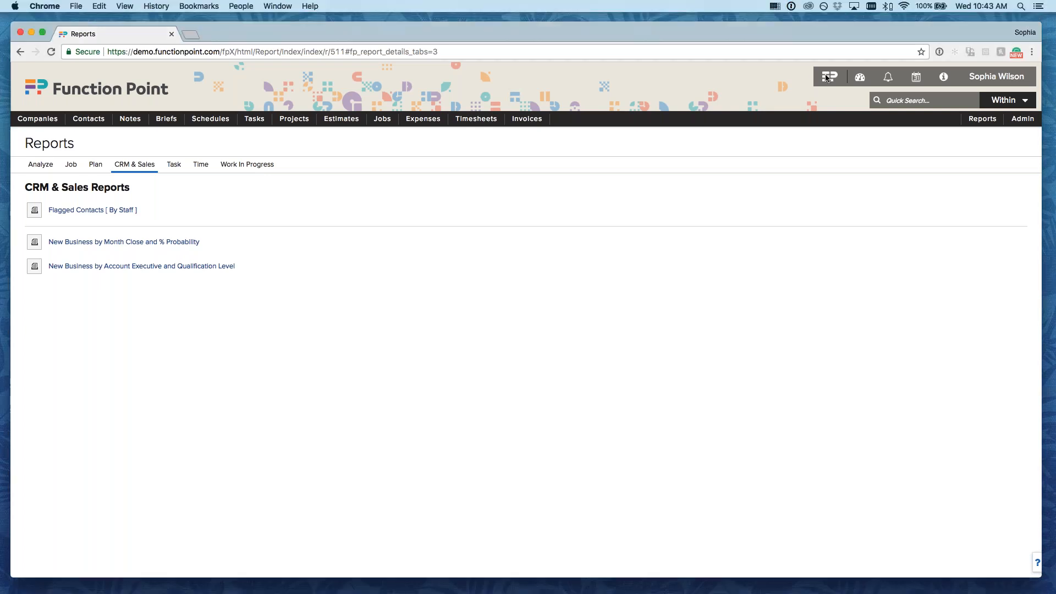
left_click(829, 79)
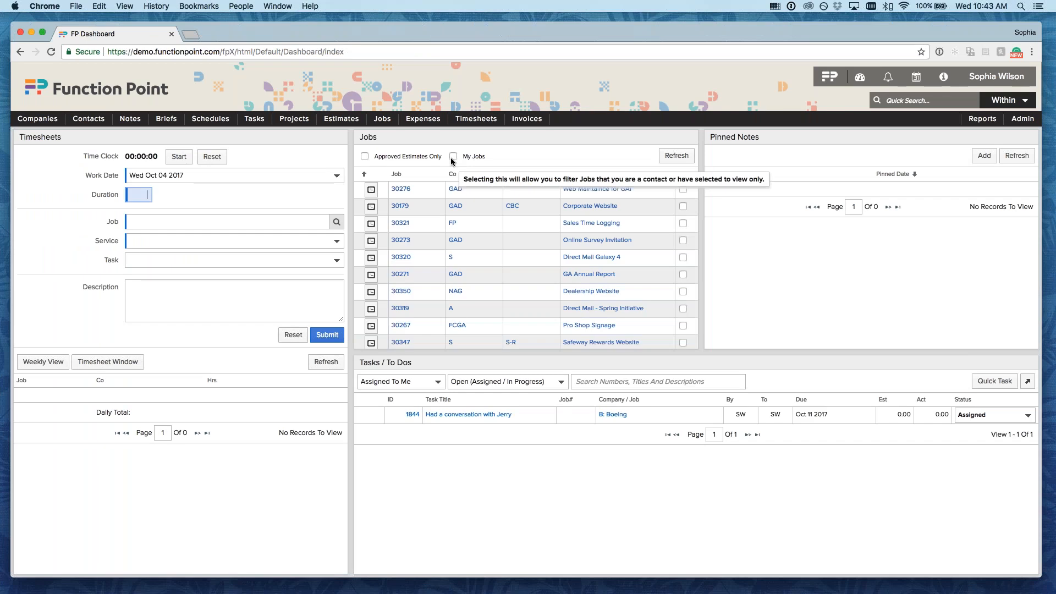
Step: Filter the dashboard's jobs to My Jobs and start a time entry on New Business Dev with a duration of 2
left_click(468, 157)
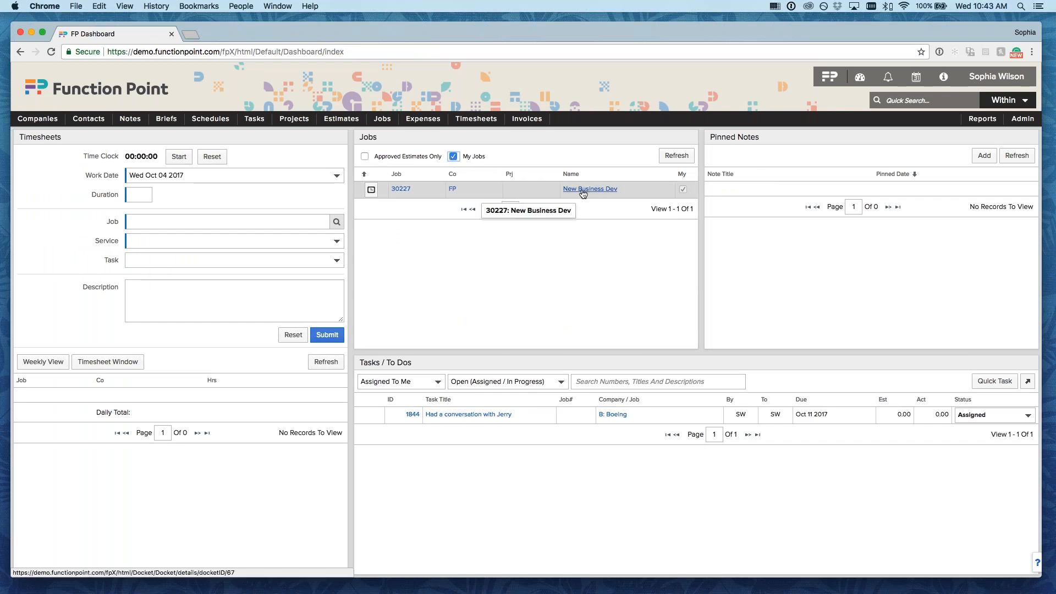
left_click(371, 191)
left_click(139, 192)
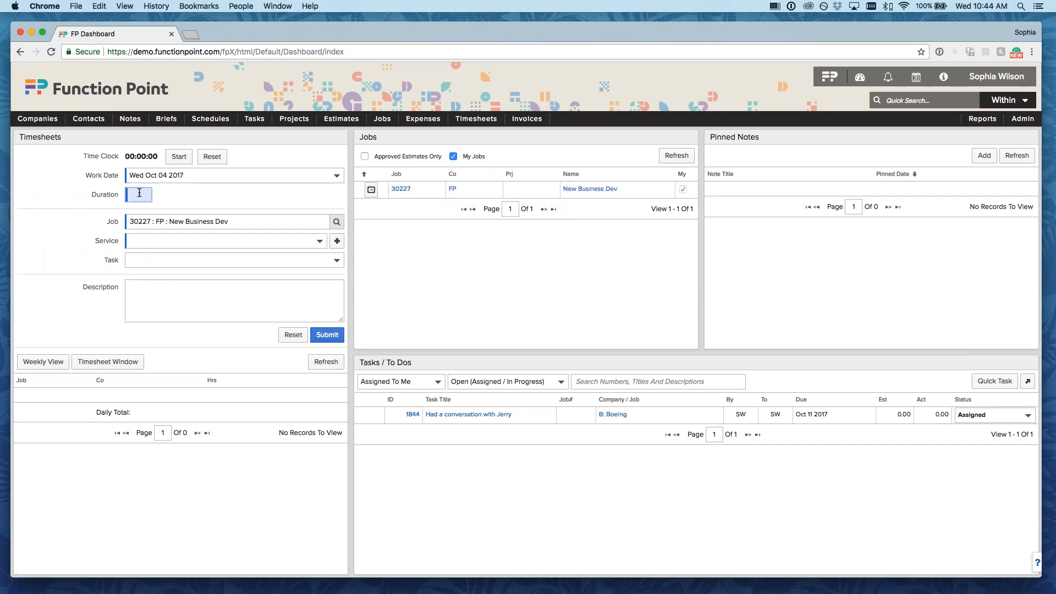
type("2")
Step: Set the entry's service to Estimating/Proposal, describe it as the Boeing proposal to the contact, and submit the timesheet
left_click(154, 242)
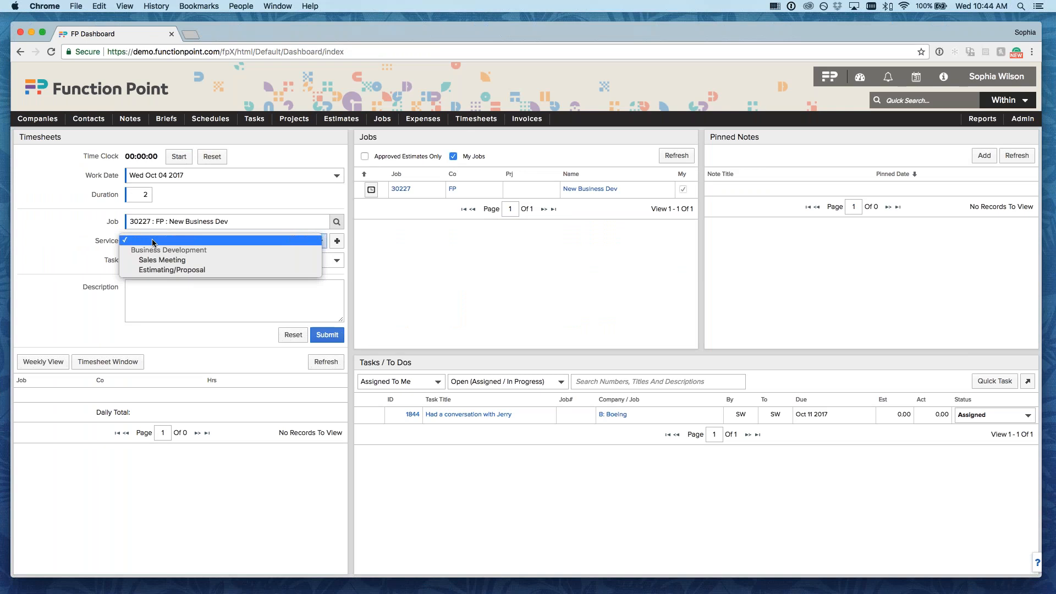
left_click(178, 270)
left_click(175, 293)
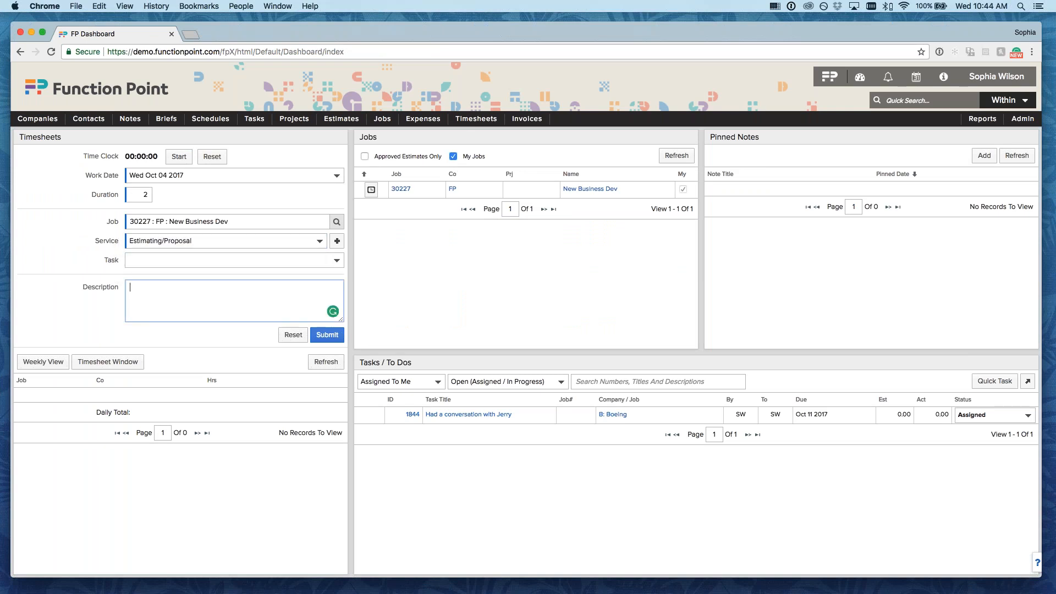
type("boeing proposal to Jerry")
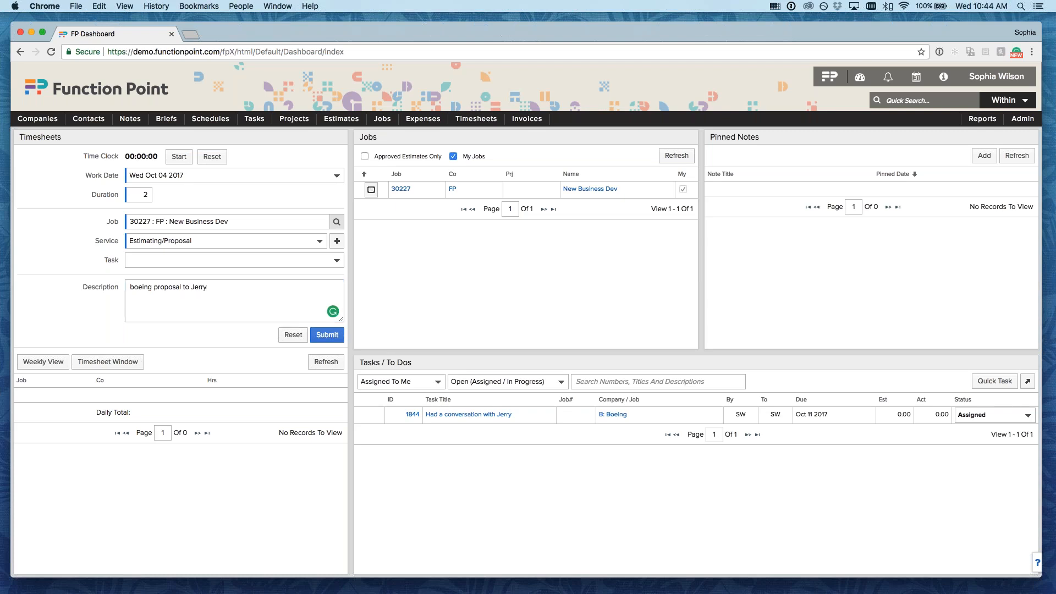
left_click(327, 334)
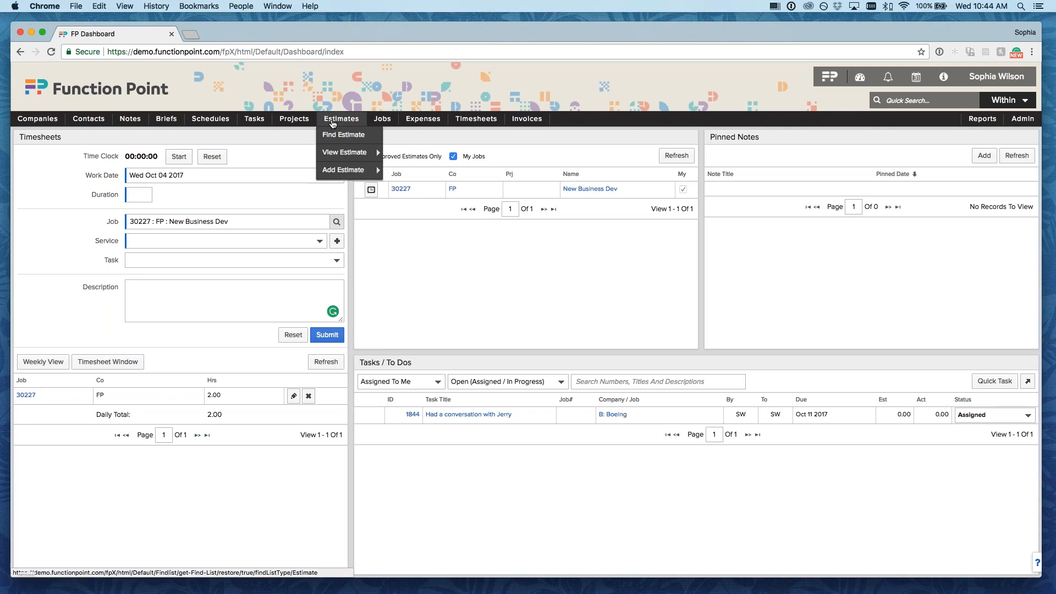
Step: Create a job from the New Boeing Website estimate and open the job's financials
mouse_move(349, 157)
left_click(456, 158)
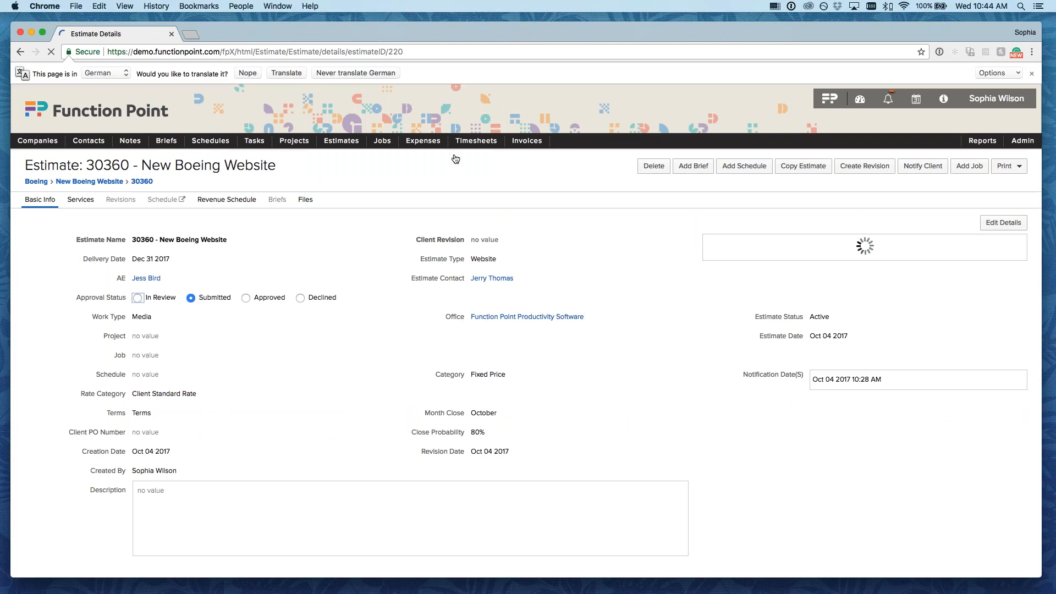
left_click(969, 165)
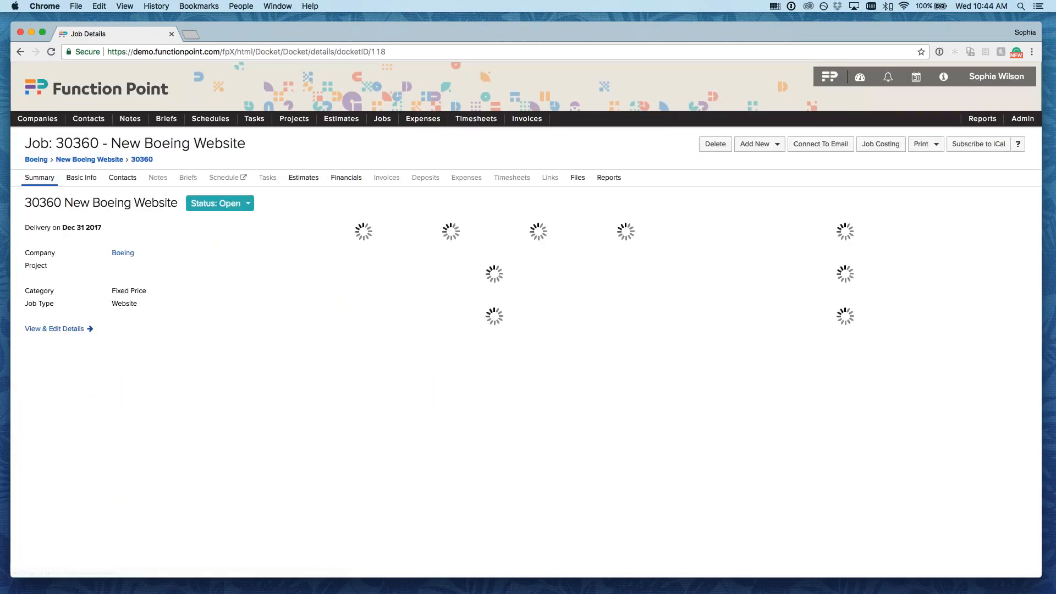
left_click(346, 177)
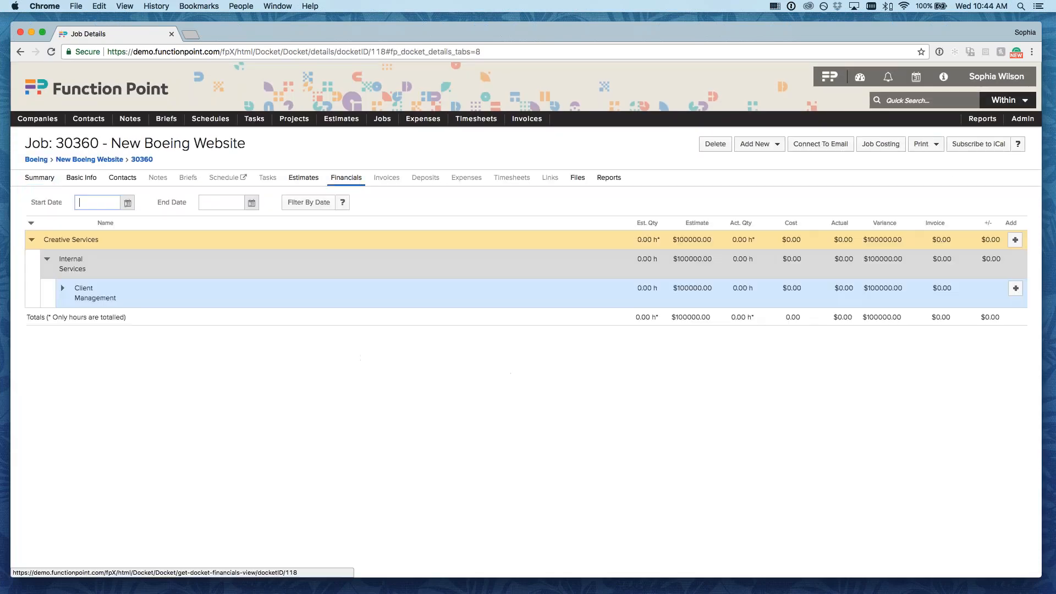